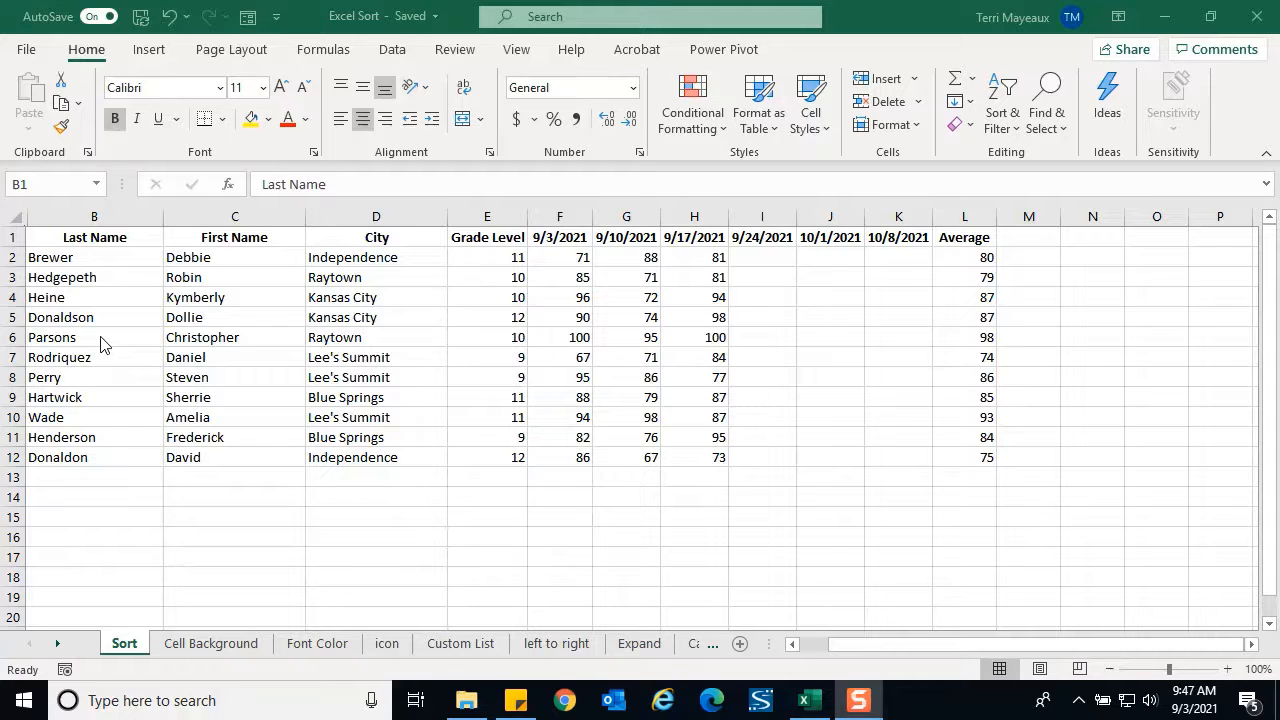
Step: Sort the student table on the Sort sheet by Last Name from A to Z
click(100, 340)
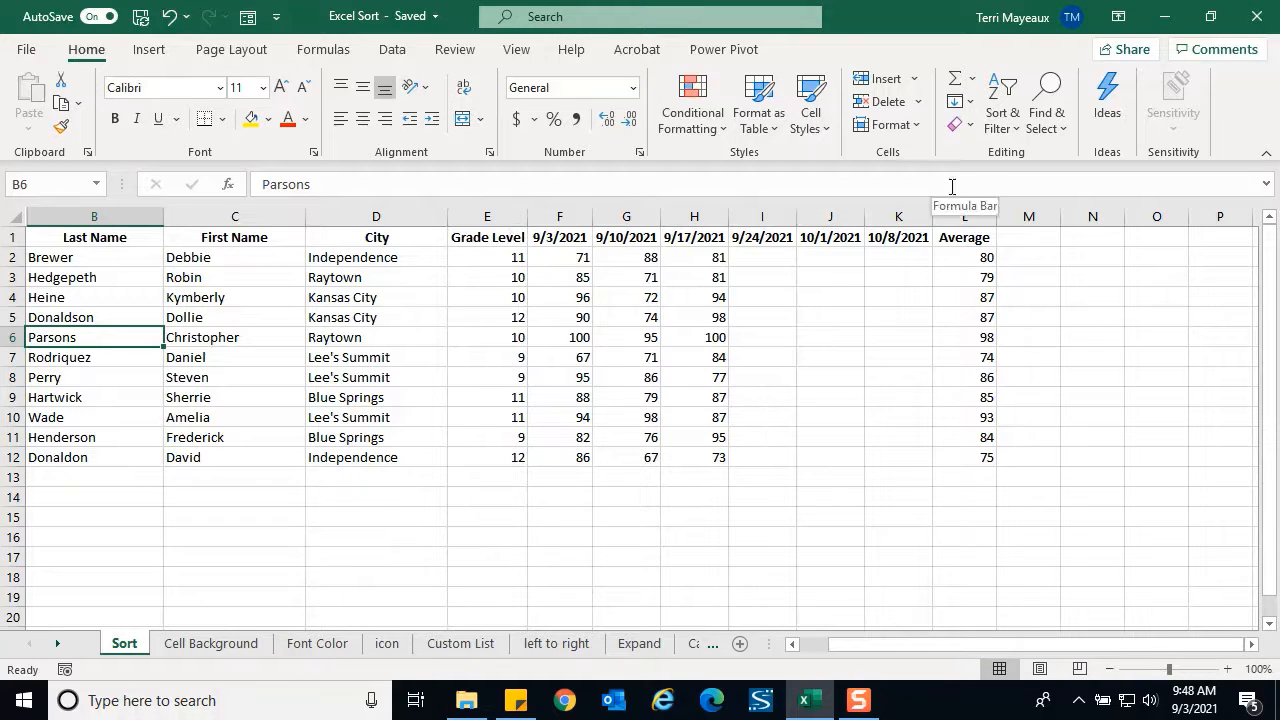
click(1019, 137)
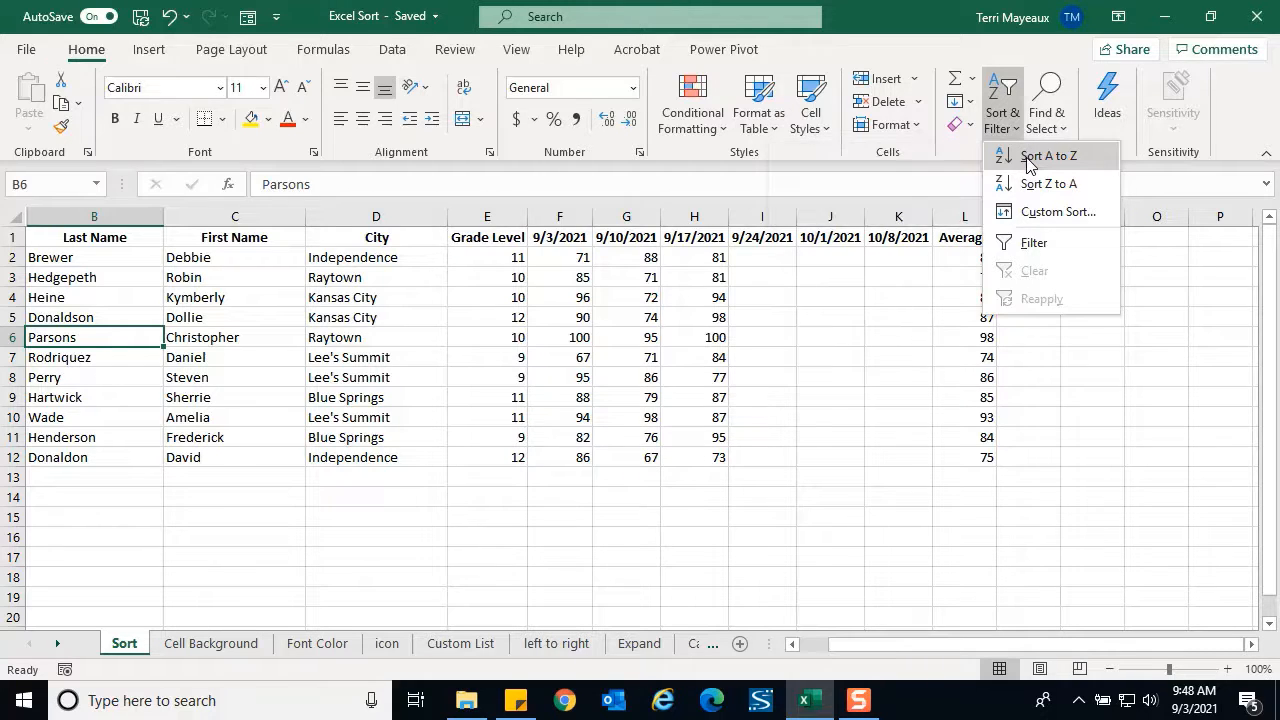
click(1027, 160)
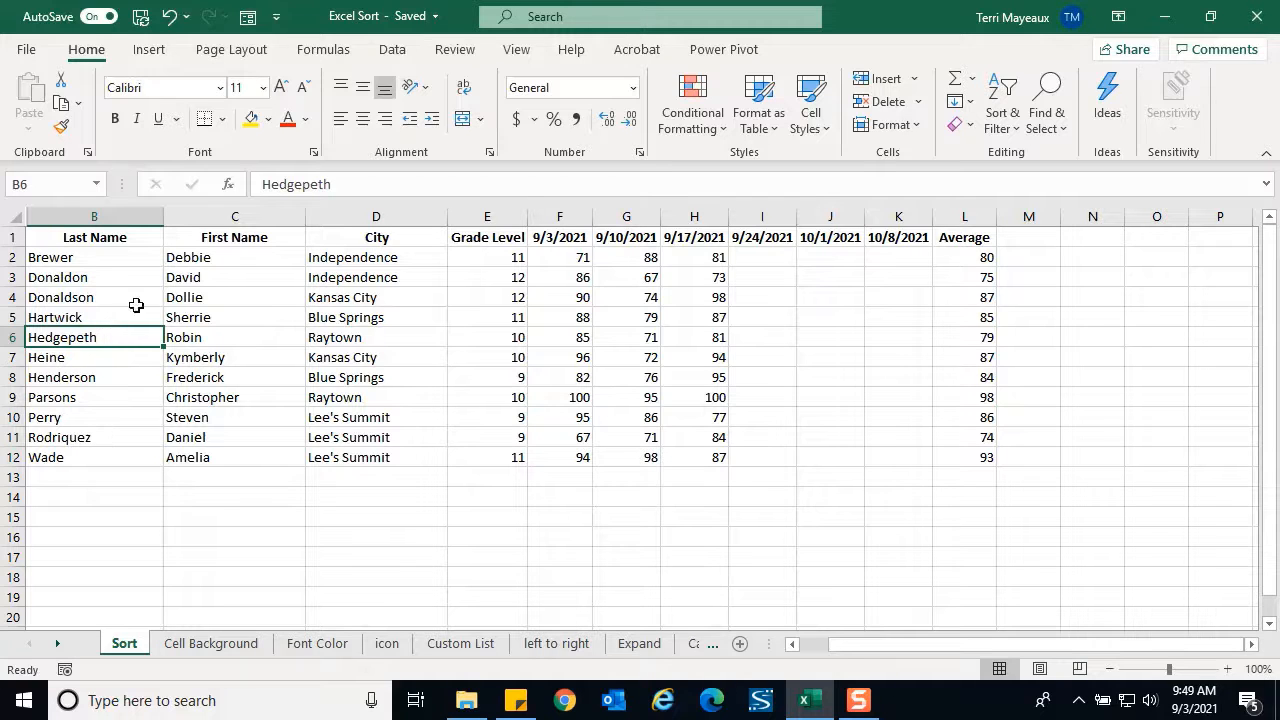
Step: Sort the student table by Grade Level from largest to smallest
click(491, 276)
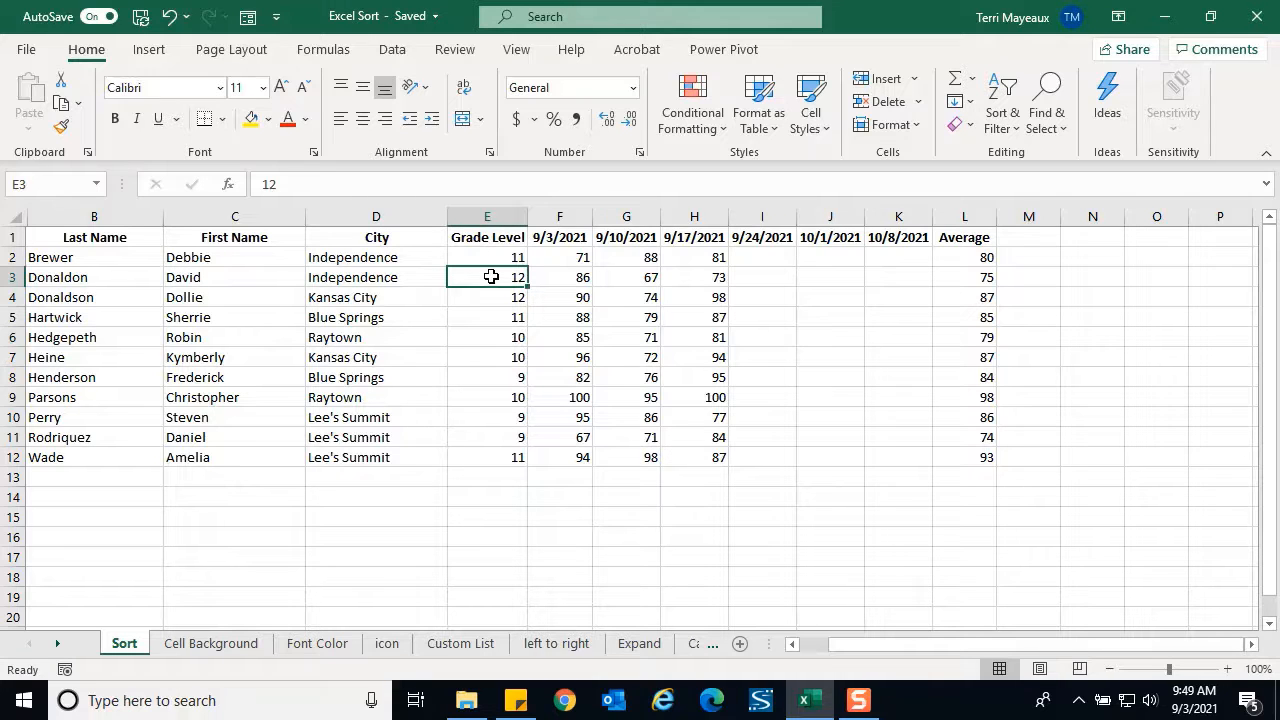
click(1017, 138)
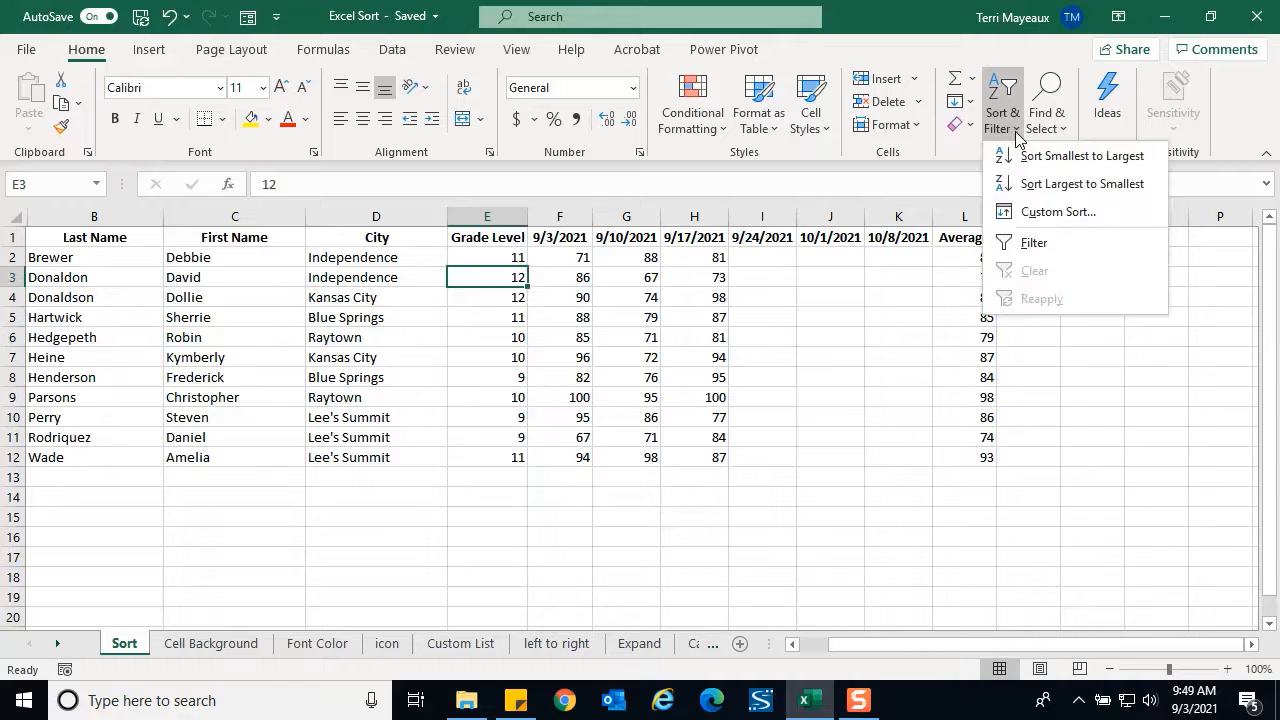
click(1044, 190)
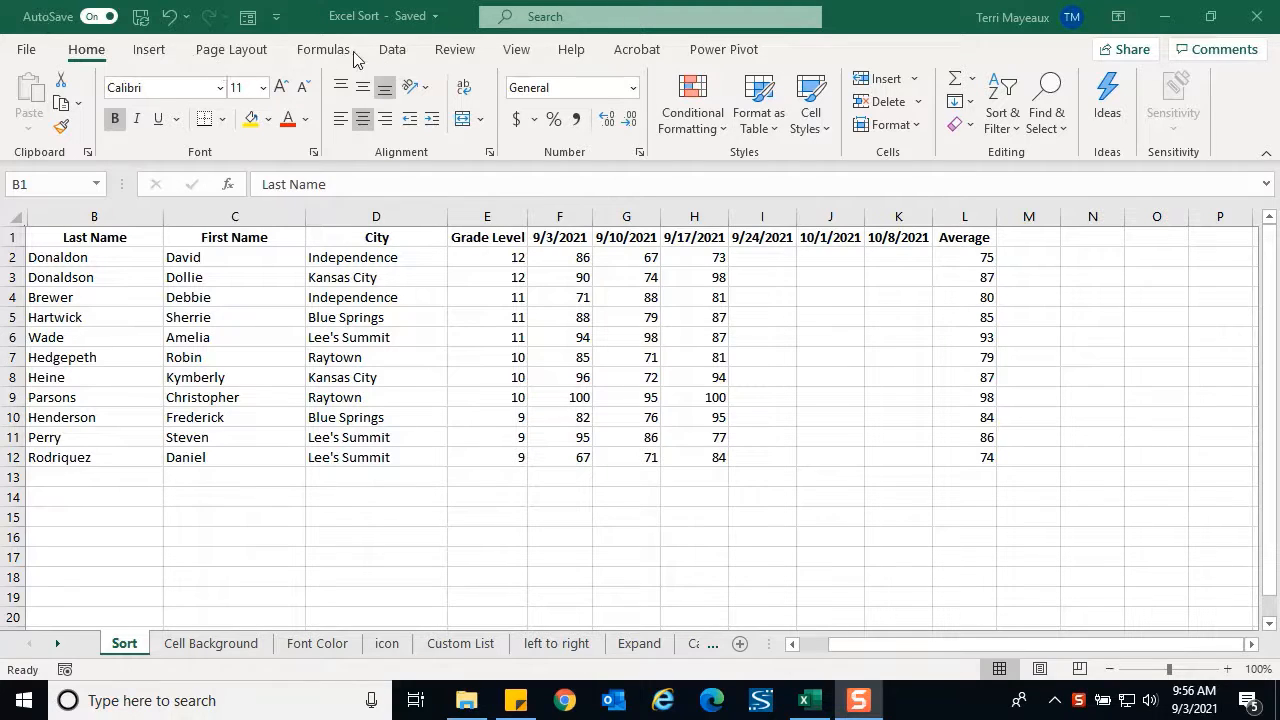
Step: Sort the student table by City from A to Z, and re-sort it by City from Z to A
click(393, 52)
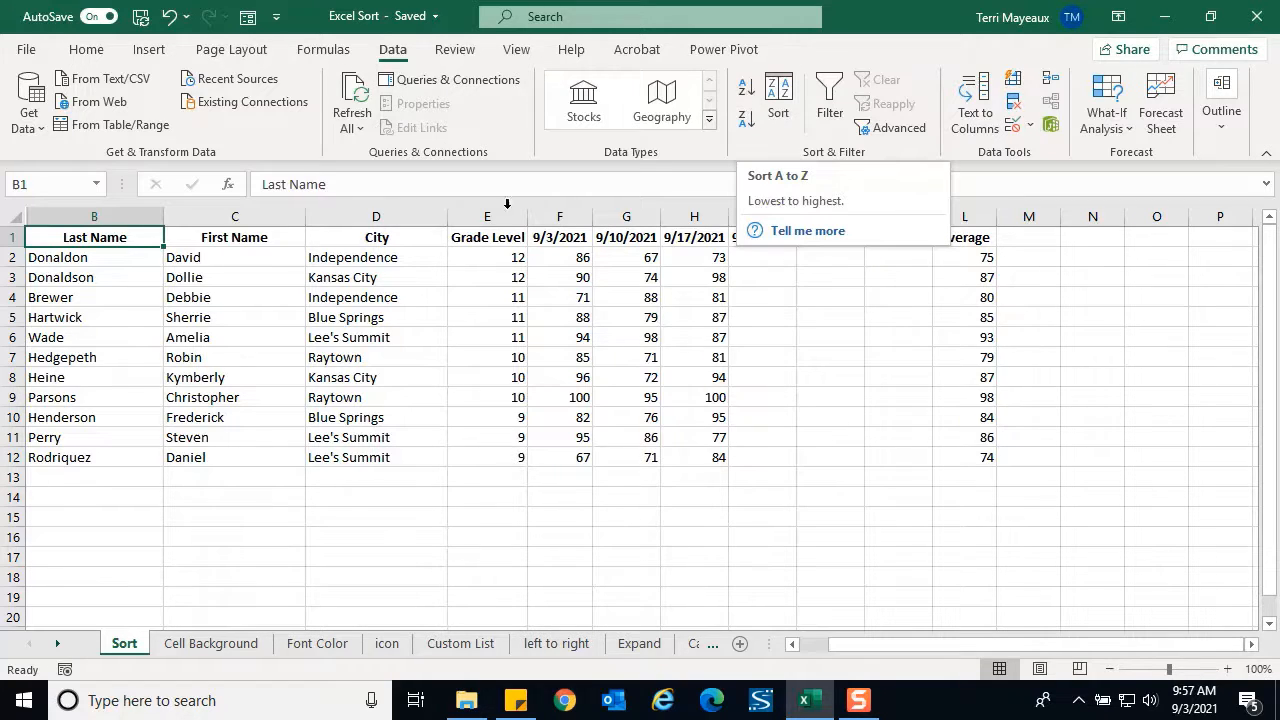
click(376, 279)
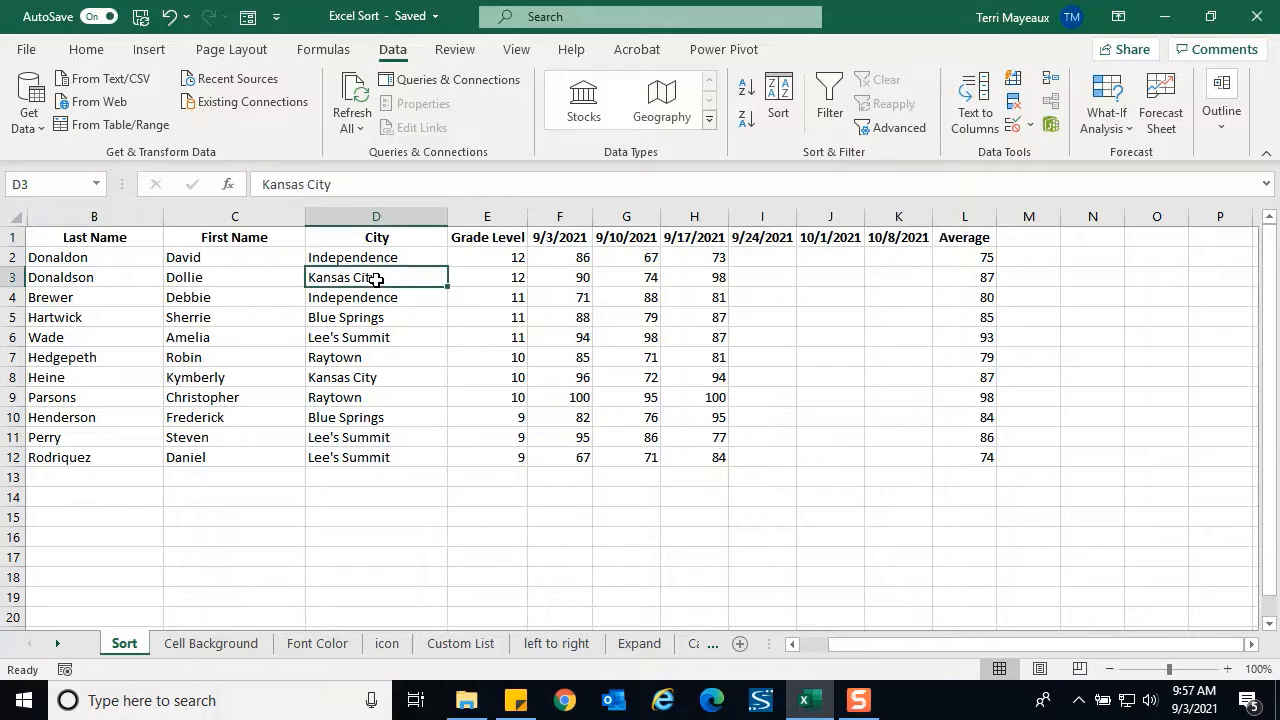
click(745, 90)
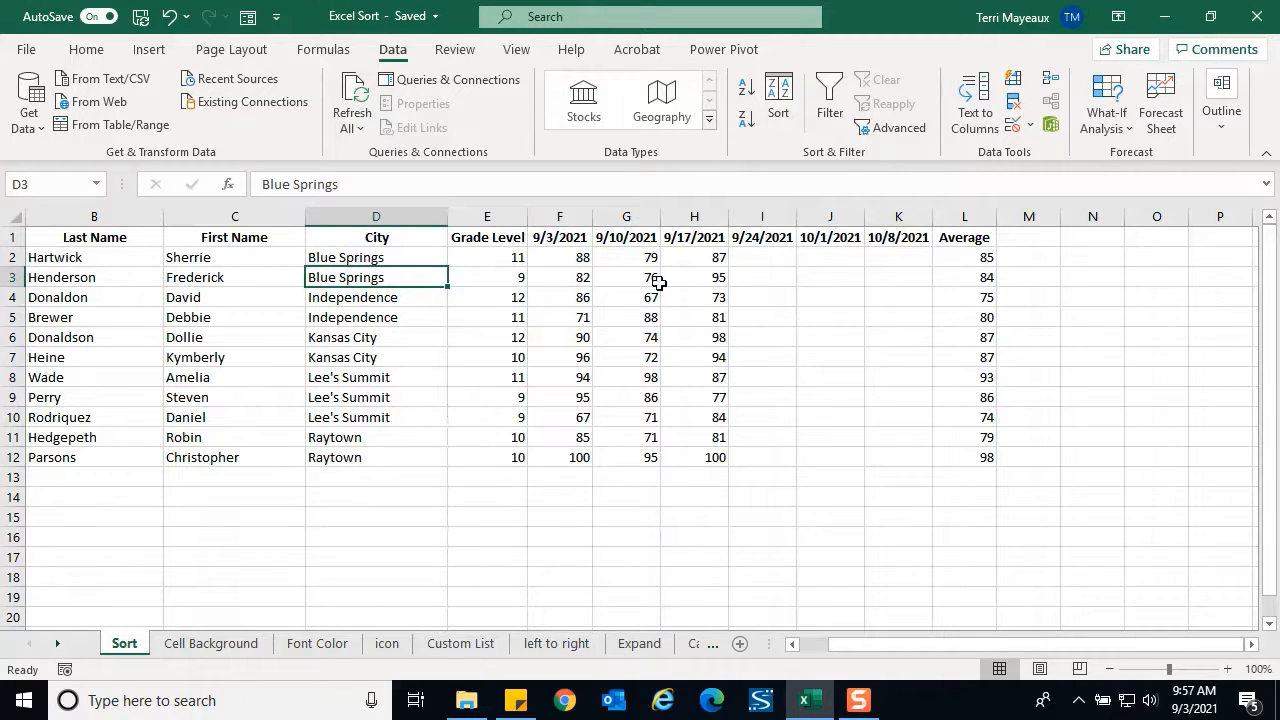
click(748, 122)
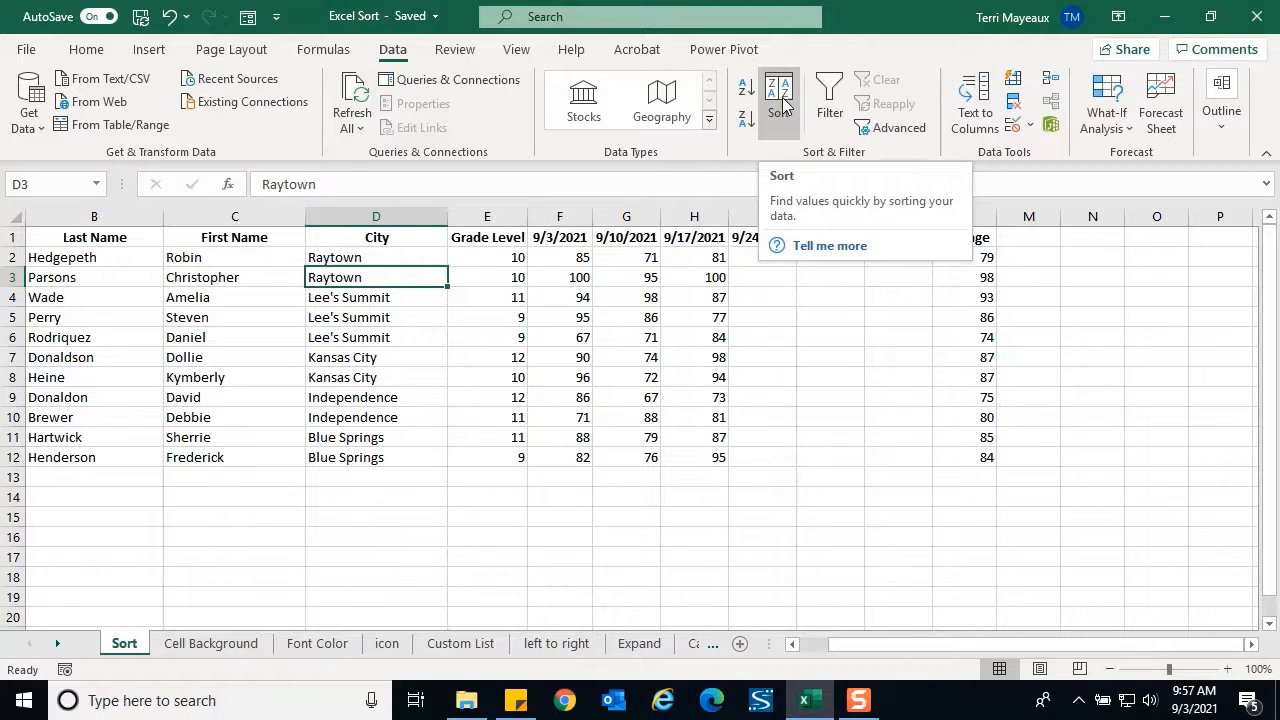
Step: Examine the available columns, Sort On criteria and order choices in the custom Sort dialog, and close it without sorting
click(785, 104)
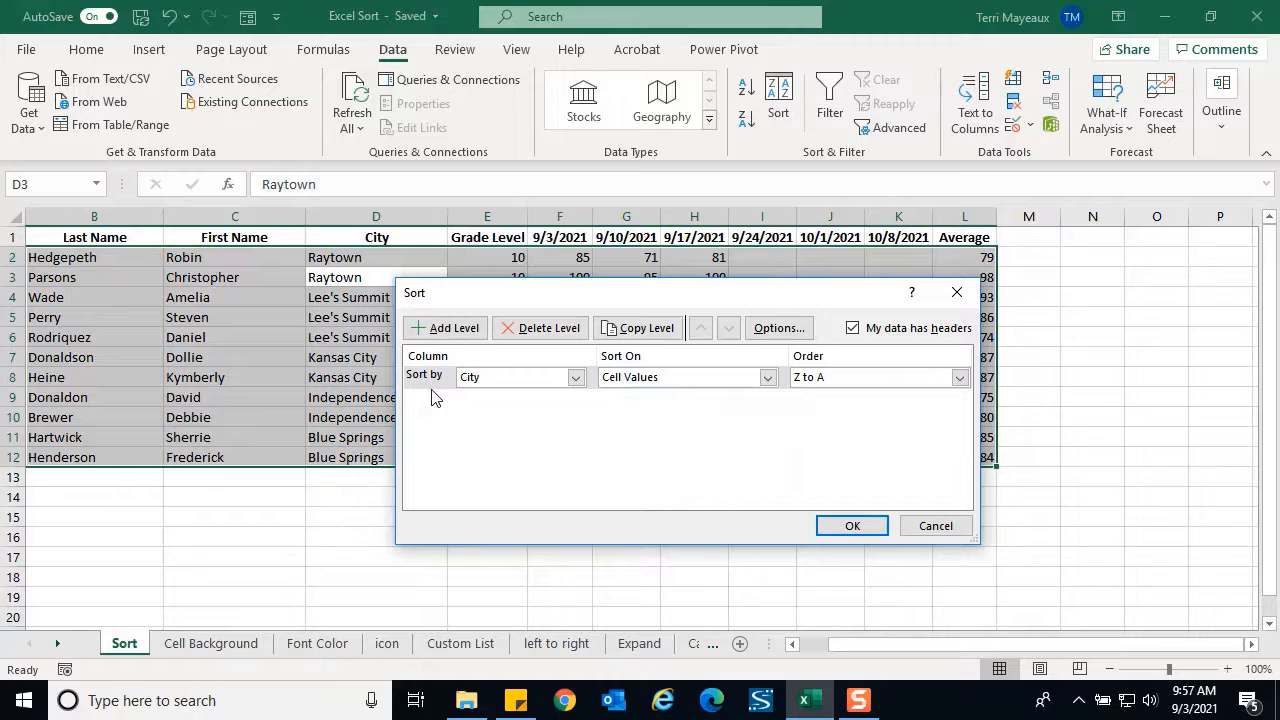
click(576, 378)
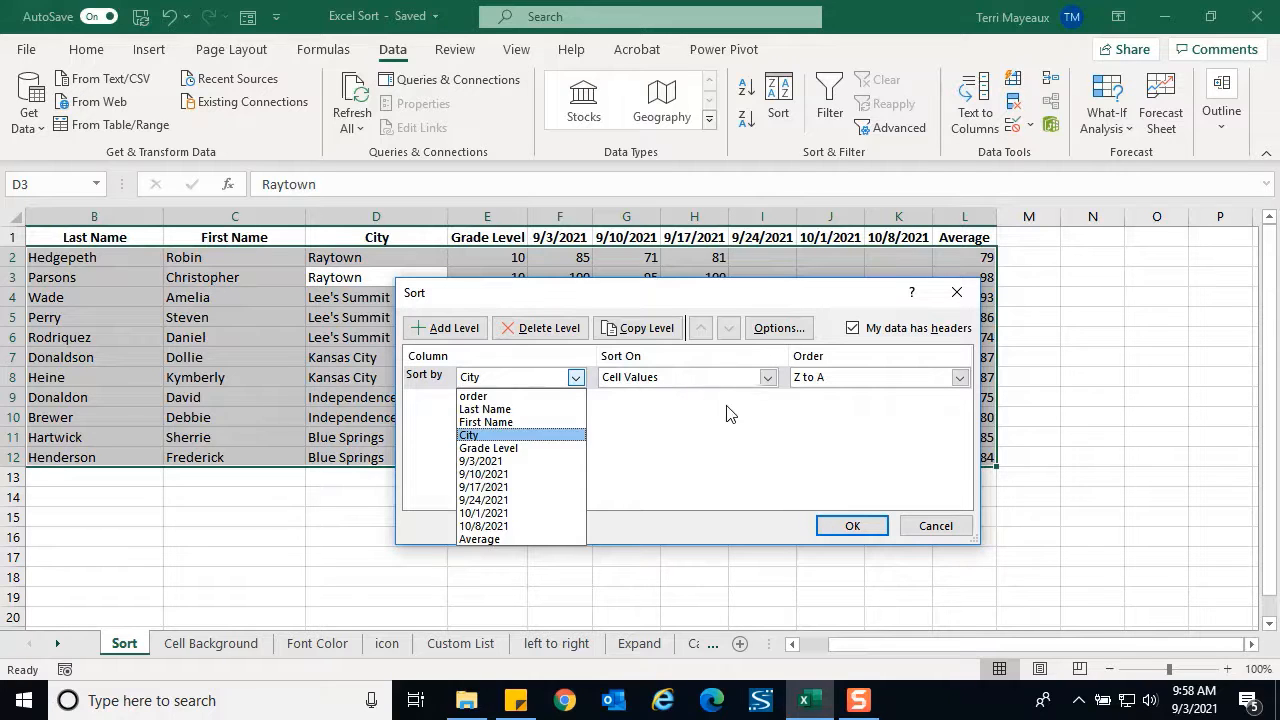
click(768, 380)
click(768, 380)
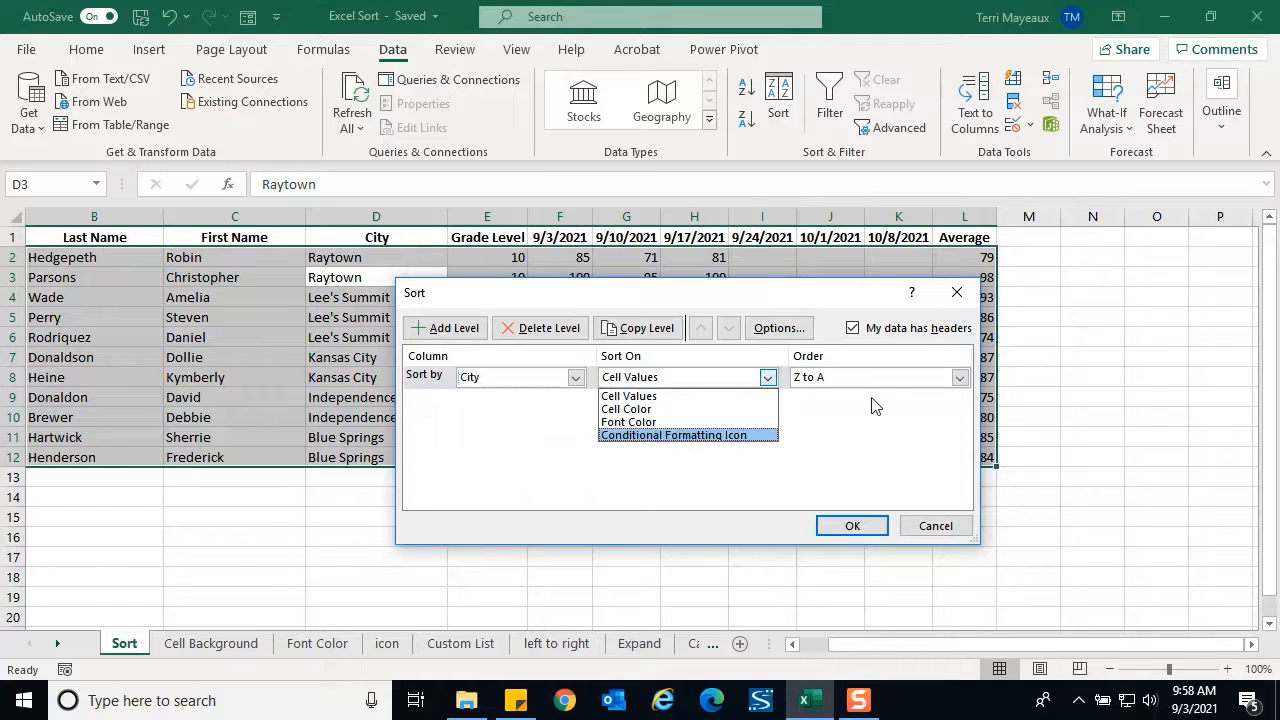
click(960, 381)
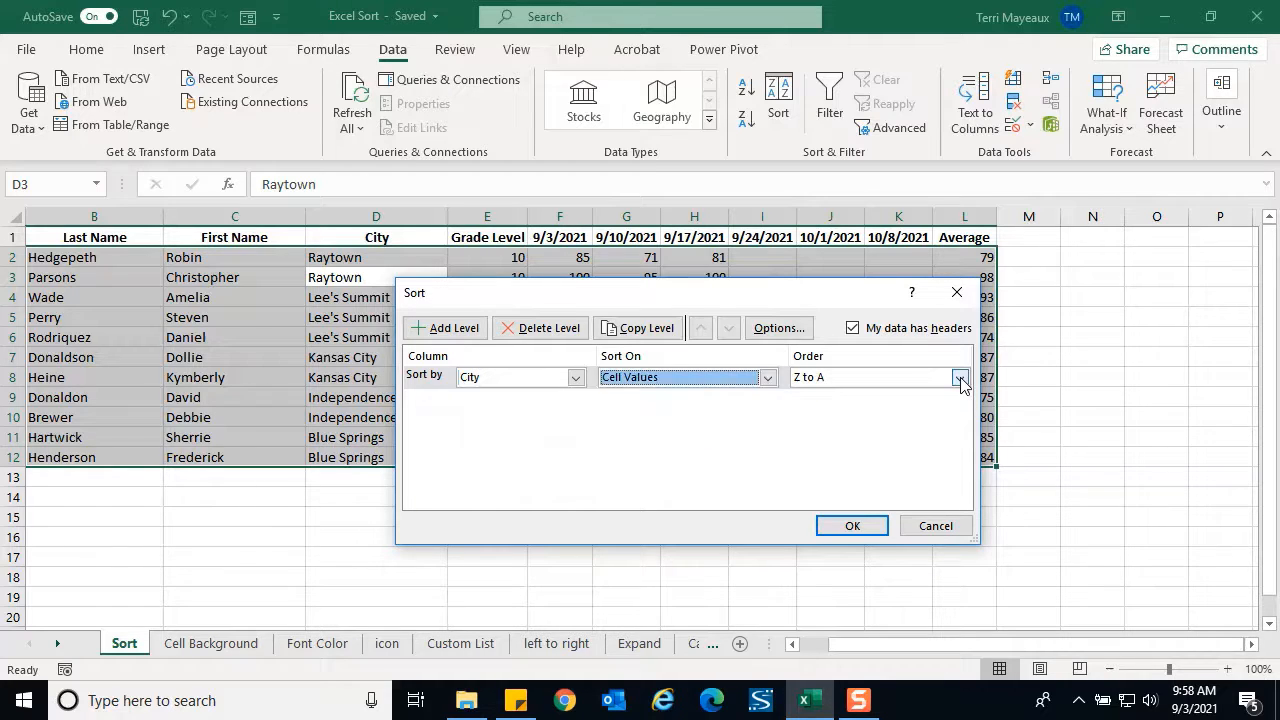
click(960, 380)
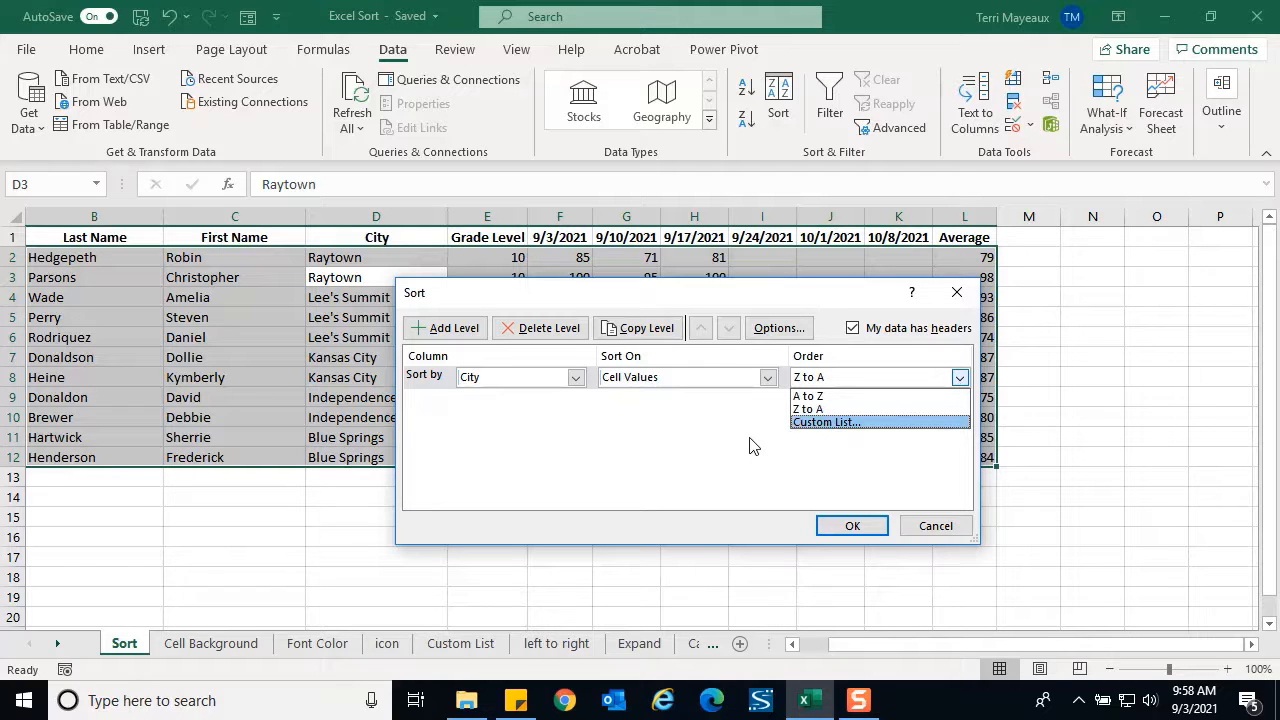
click(927, 534)
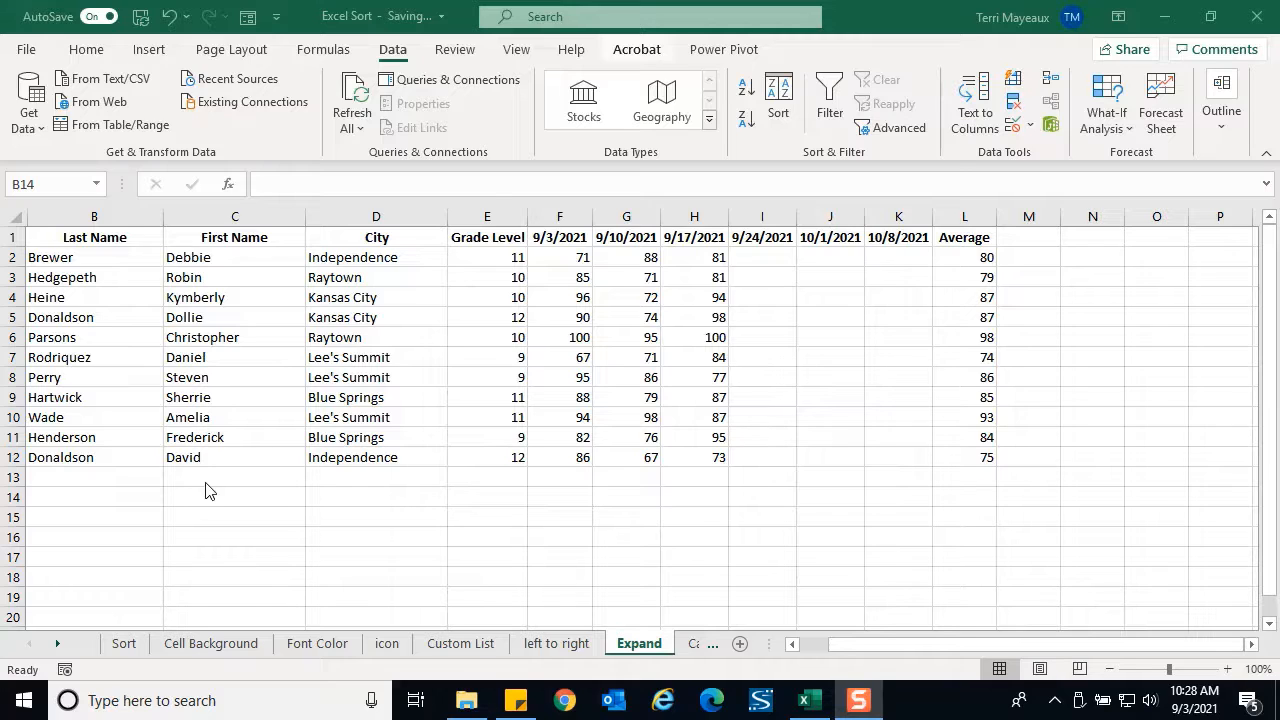
Step: Begin a custom sort of the Expand sheet's student table with Last Name as the first sort level
click(119, 496)
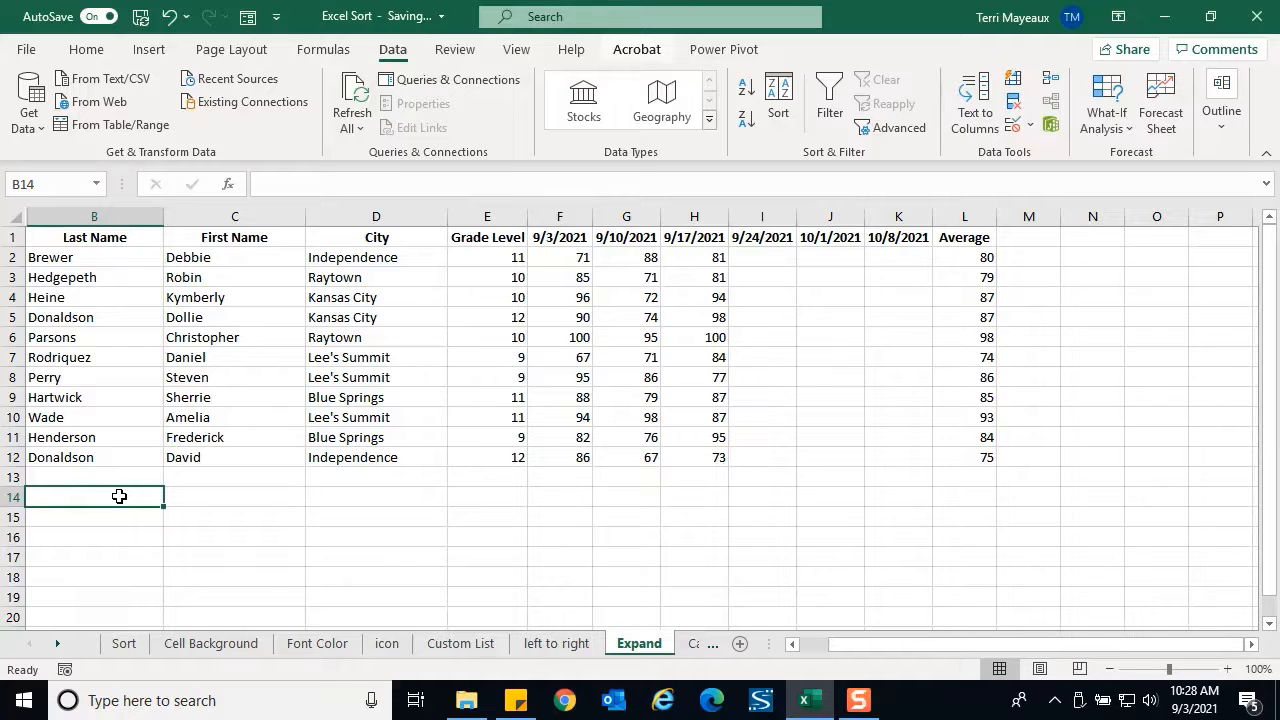
click(132, 360)
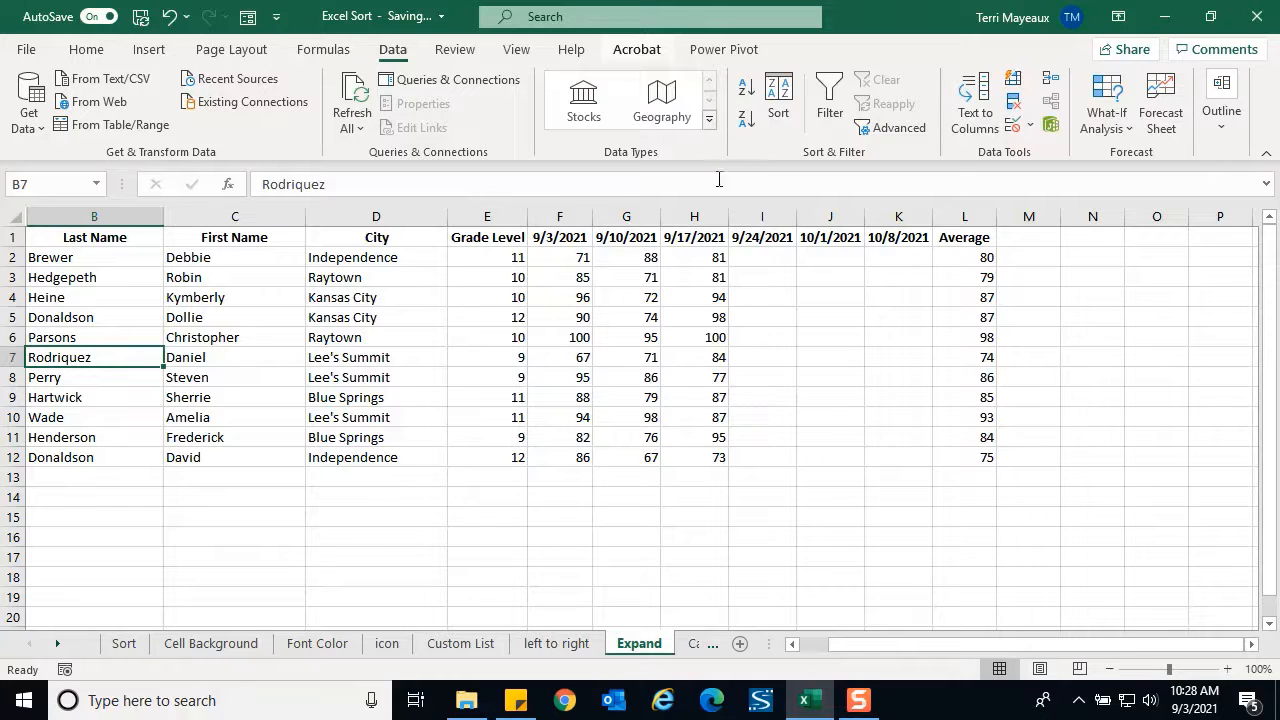
click(780, 100)
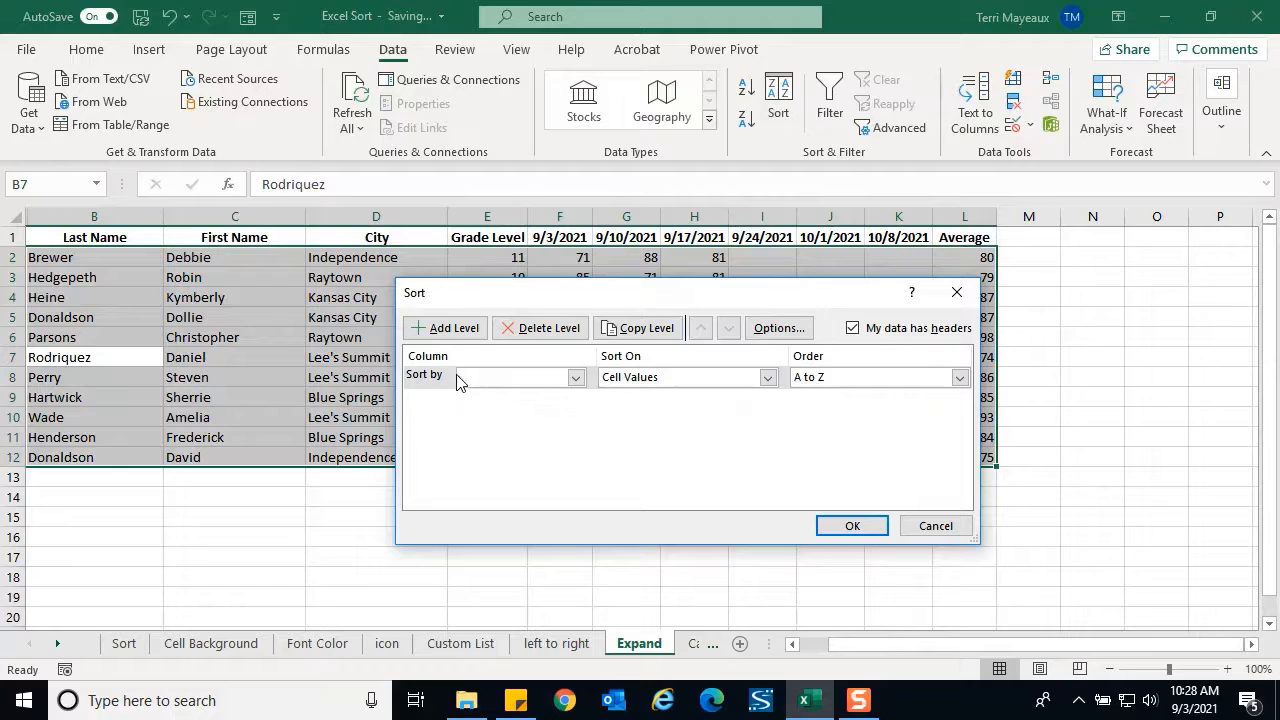
click(576, 378)
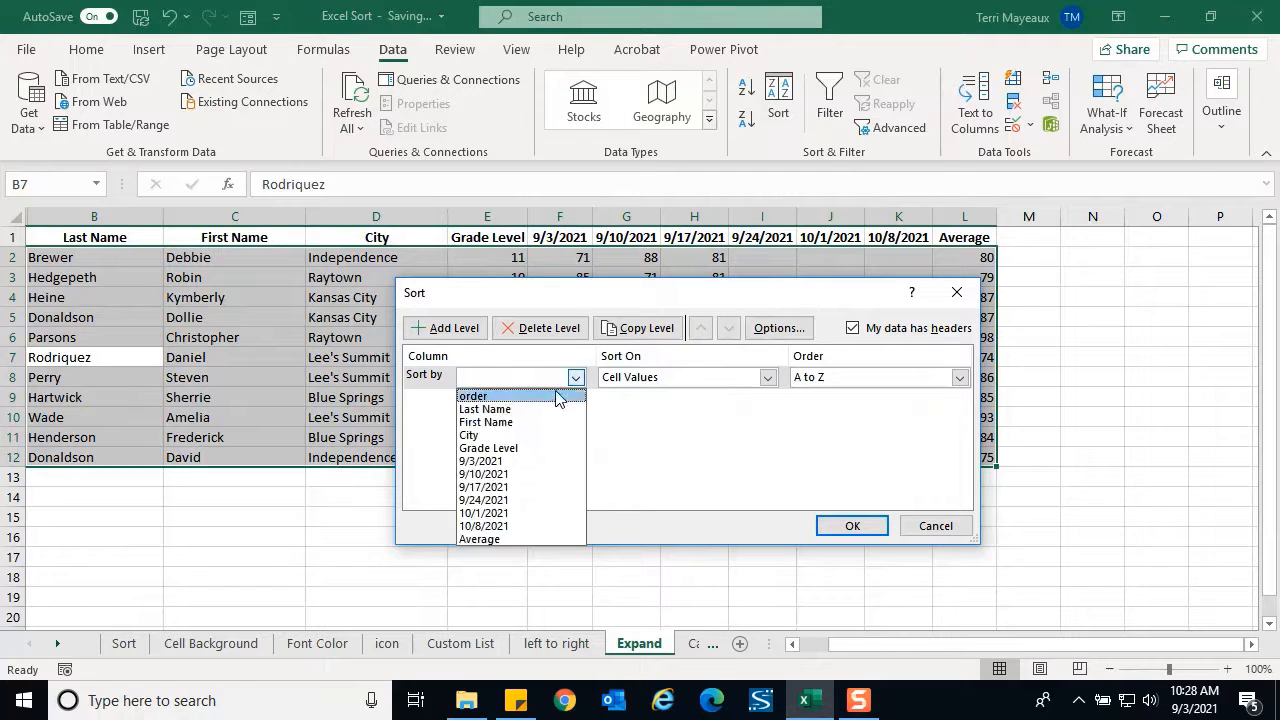
click(515, 409)
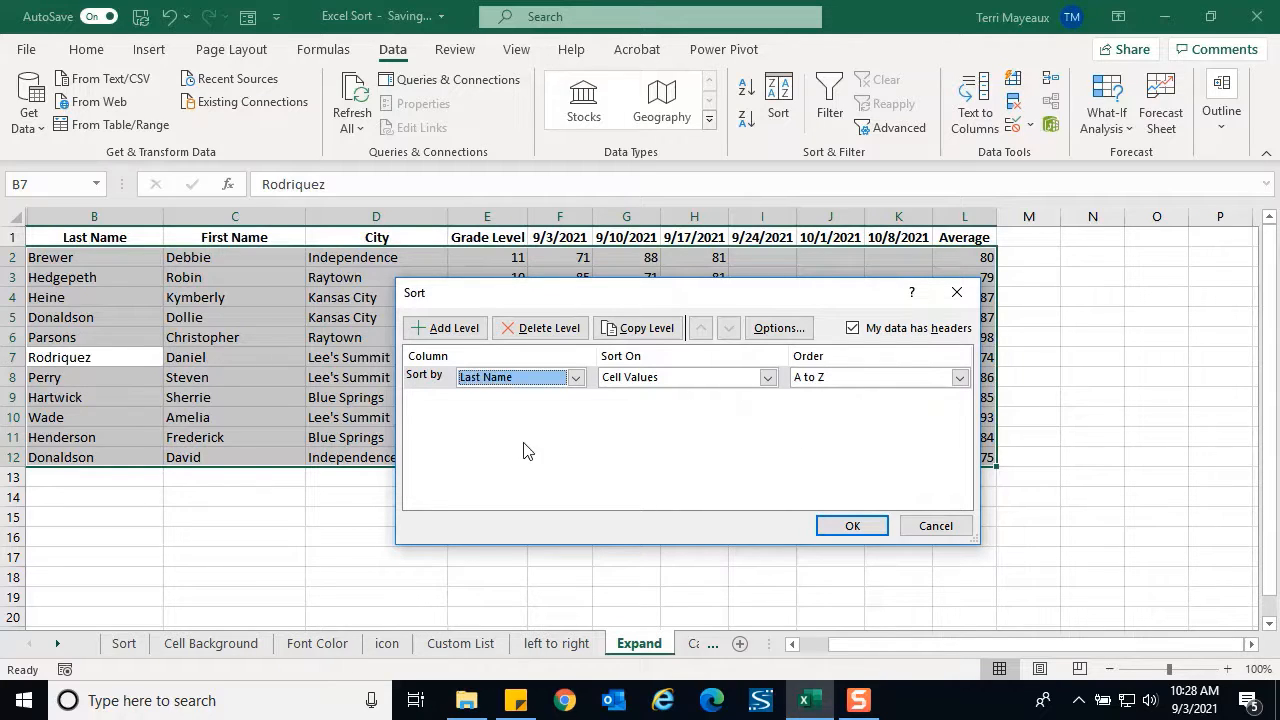
Step: Add a second sort level for First Name, A to Z, and apply the two-level sort
click(455, 333)
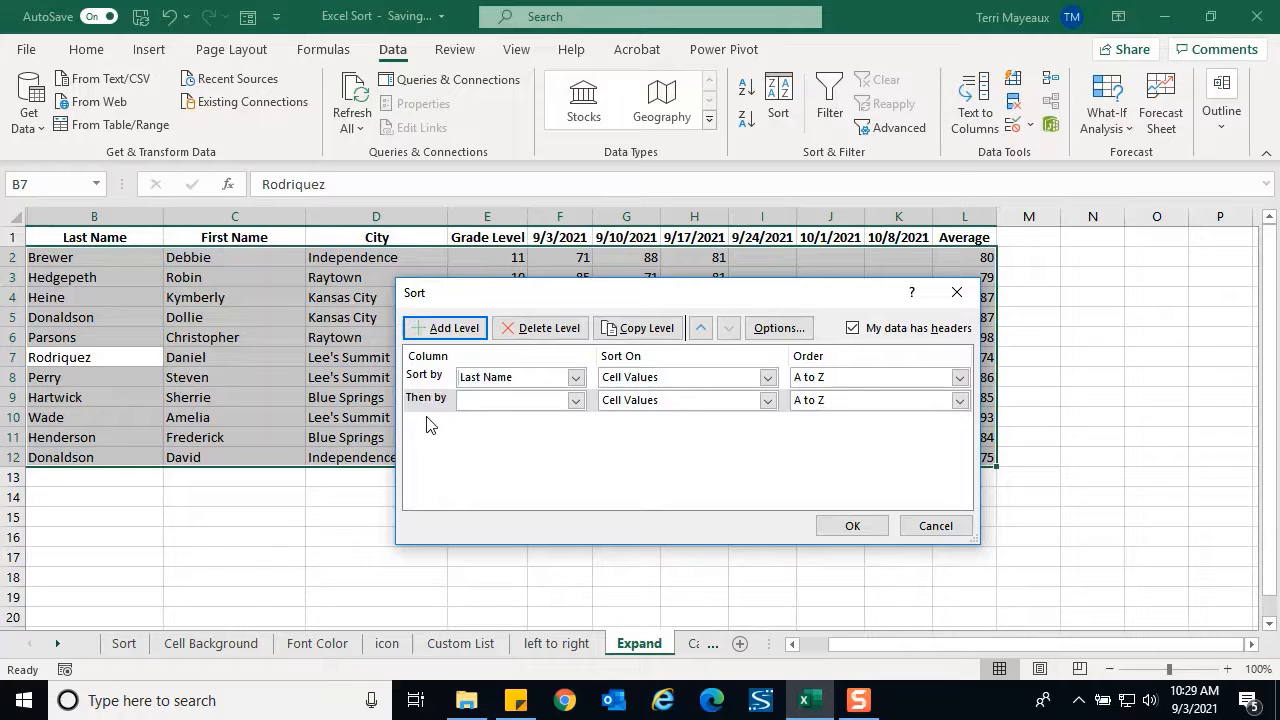
click(575, 400)
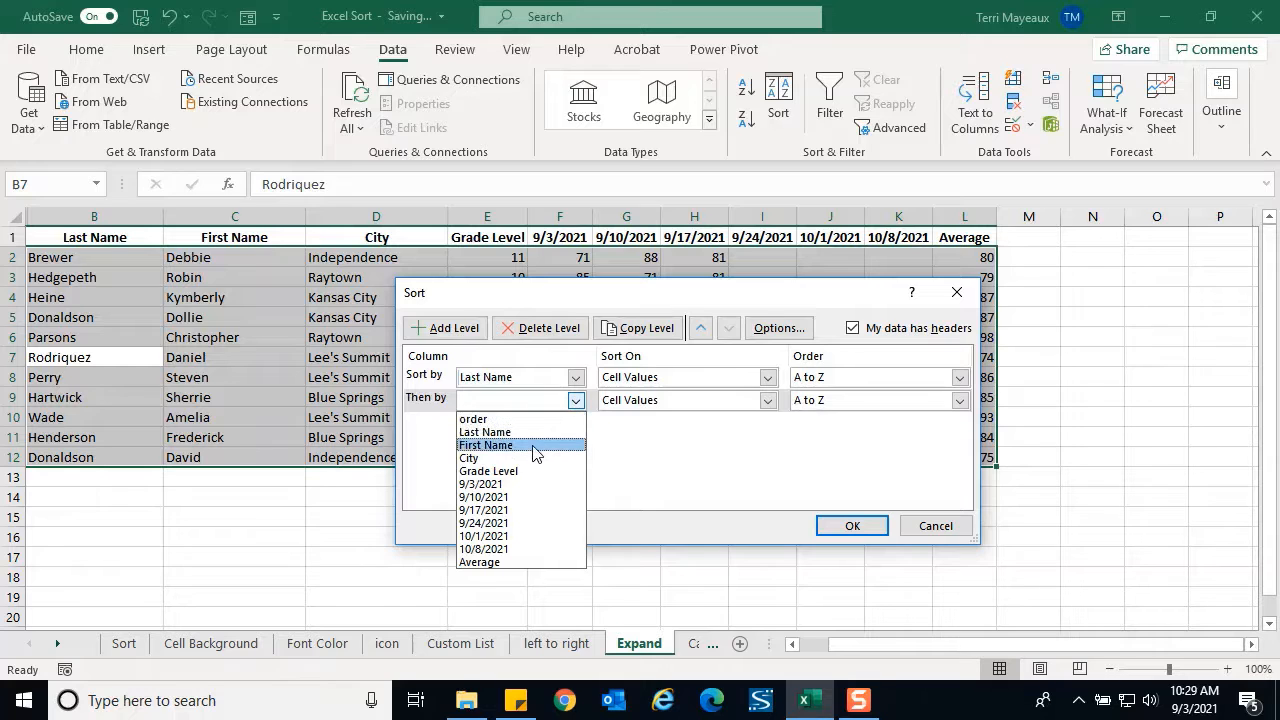
click(533, 445)
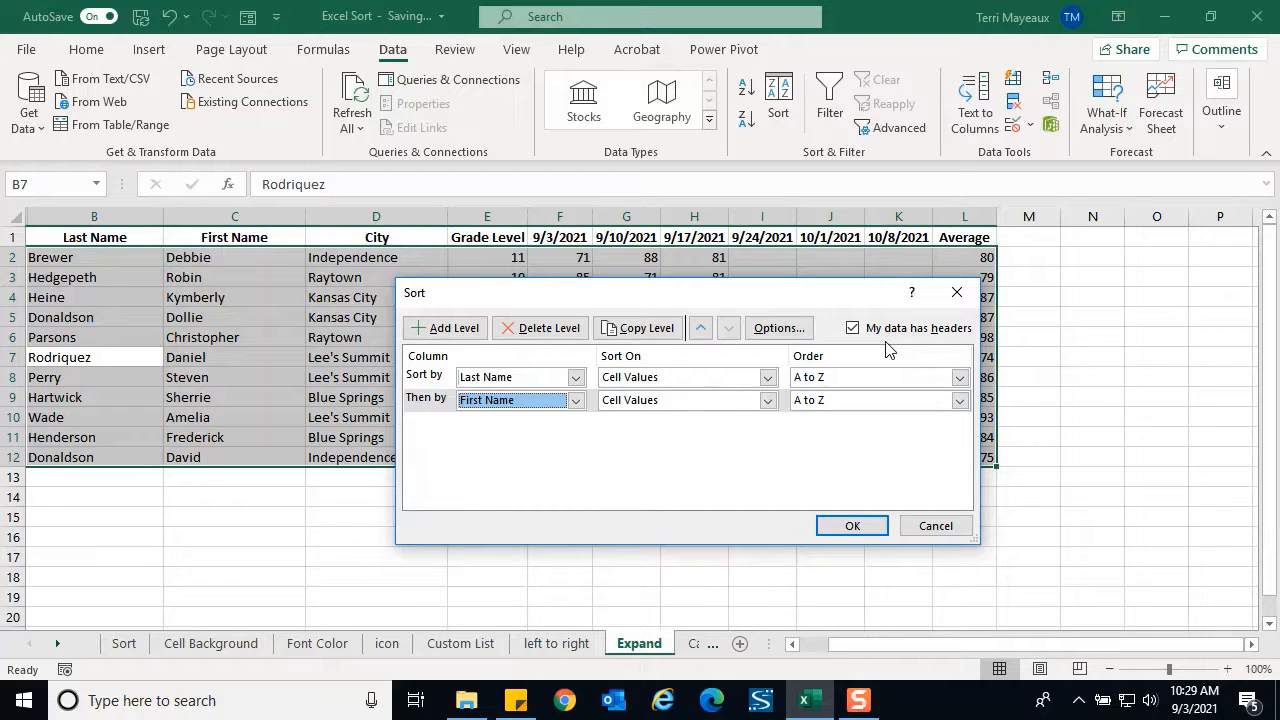
click(852, 526)
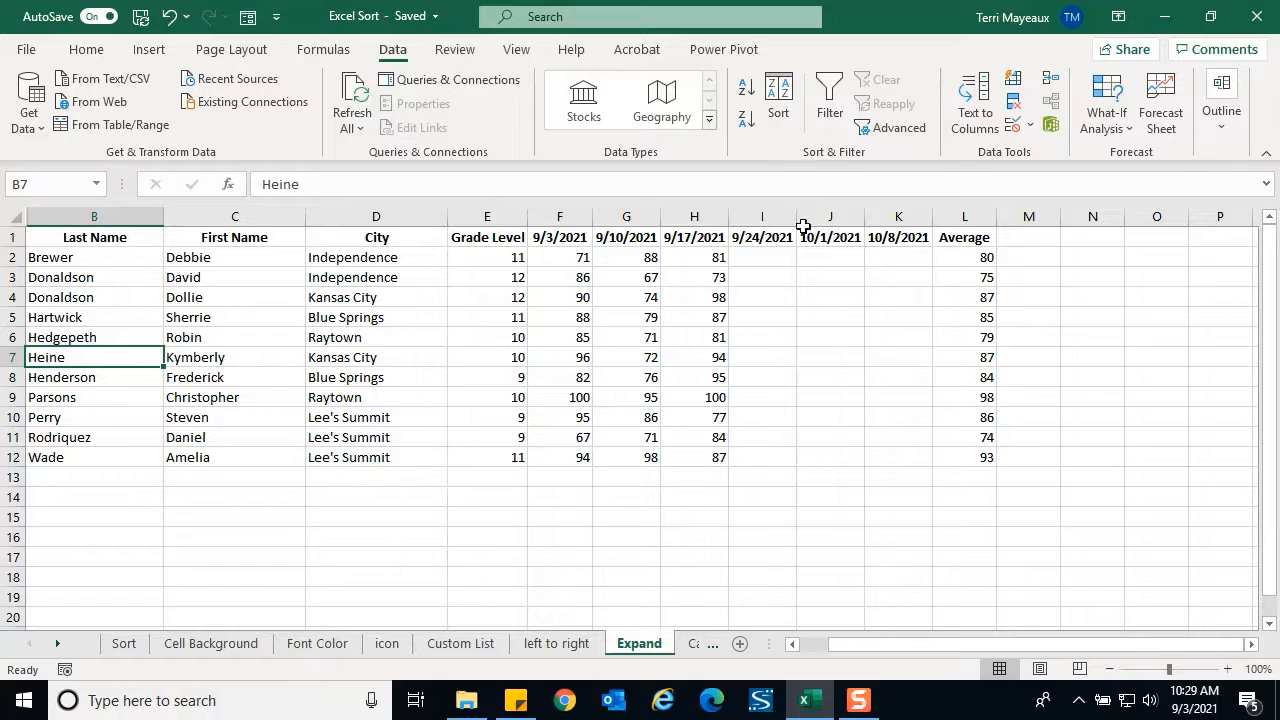
Step: Reopen the custom sort and change its first level to Grade Level, ordered Largest to Smallest
click(781, 100)
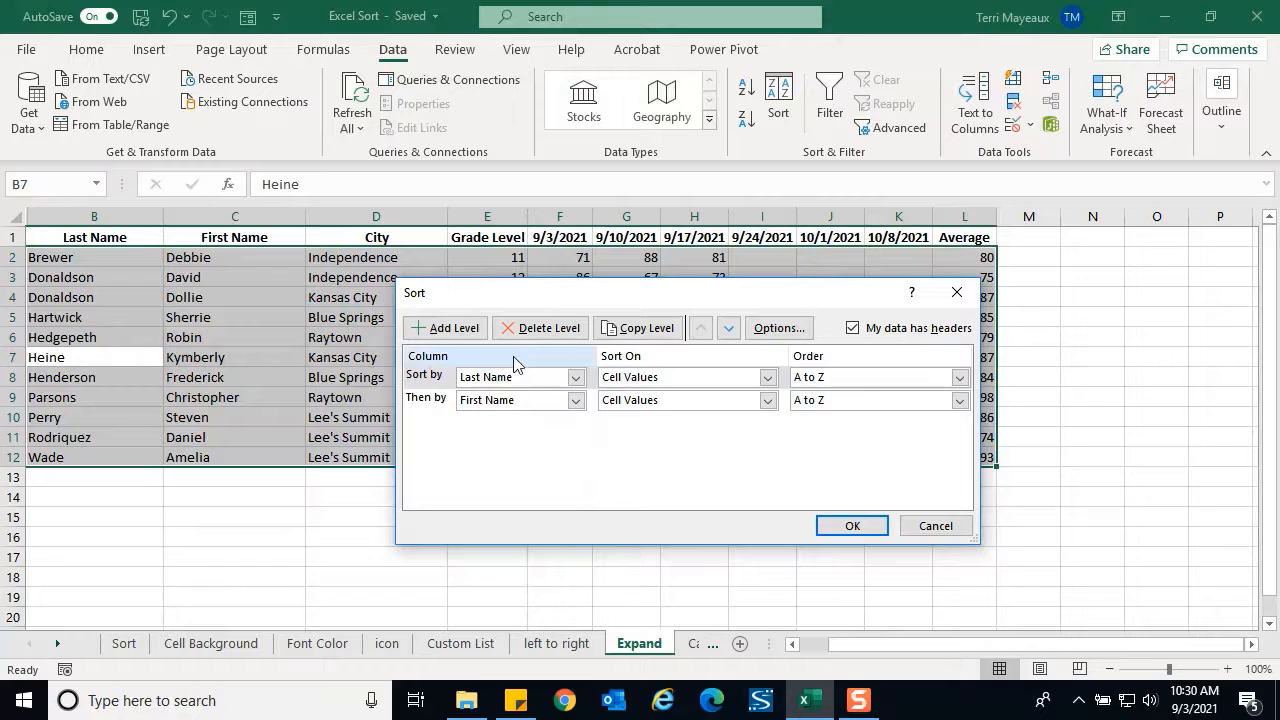
click(576, 378)
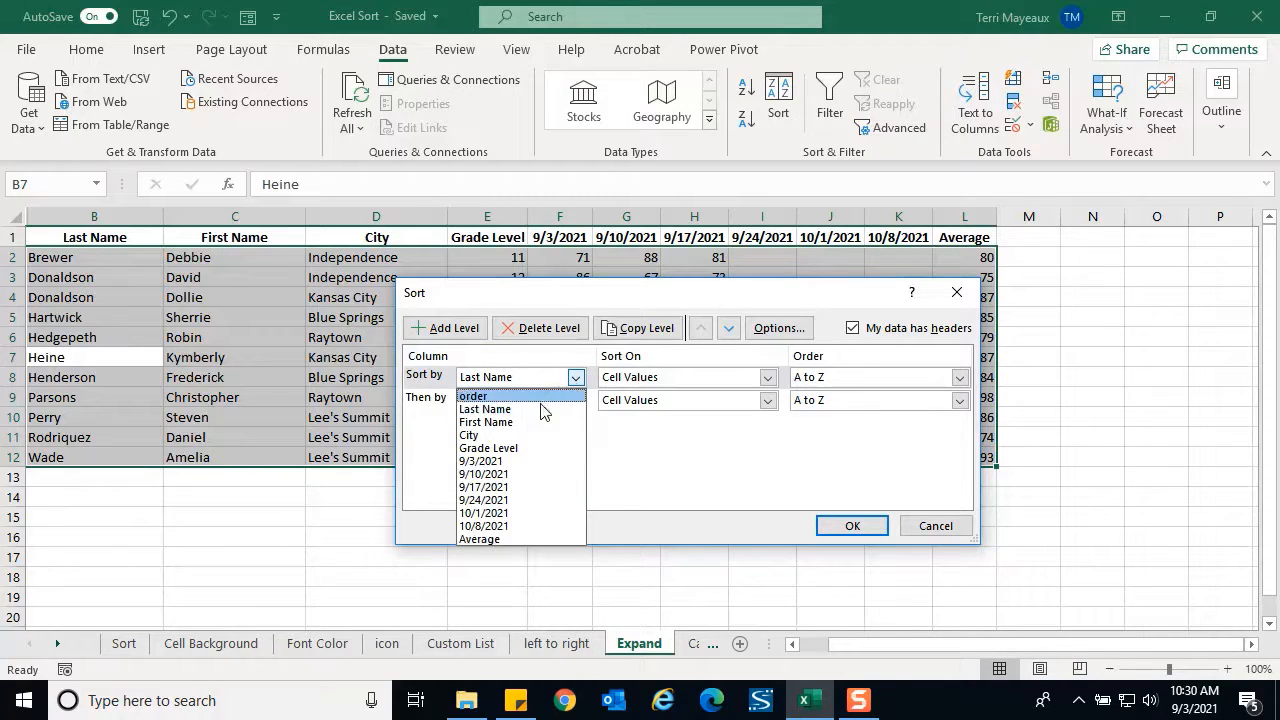
click(517, 449)
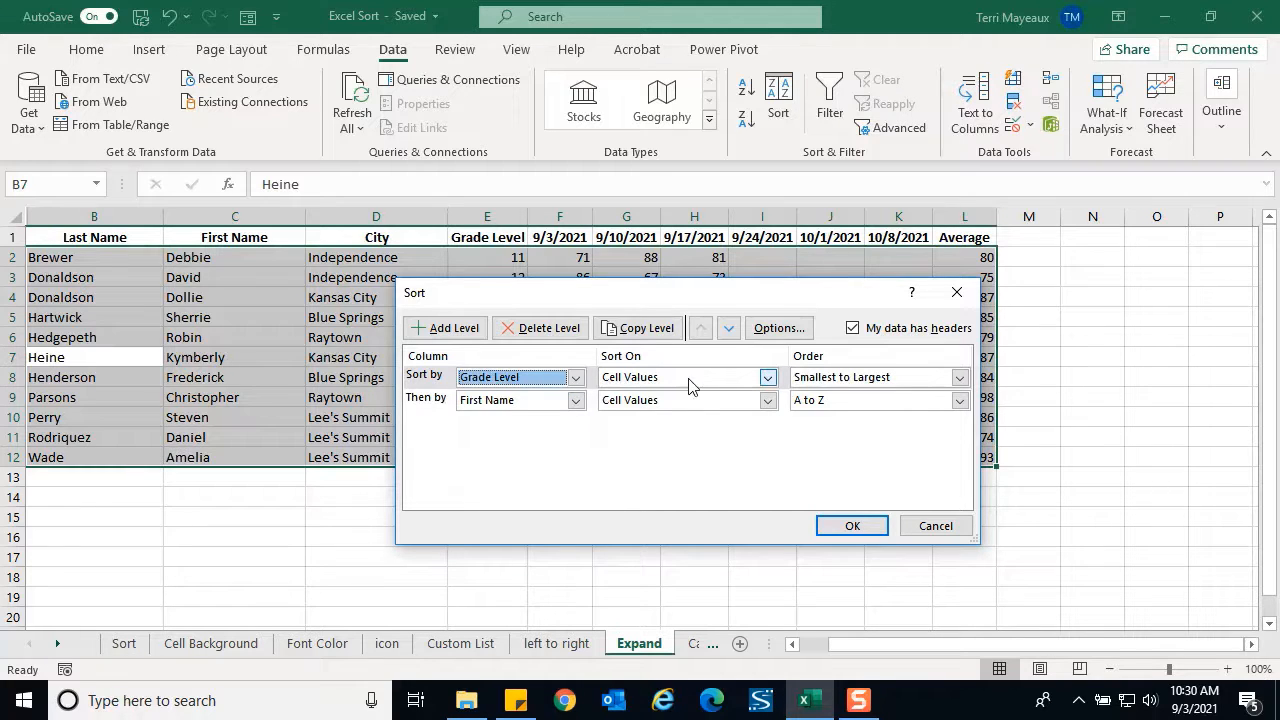
click(957, 379)
click(878, 409)
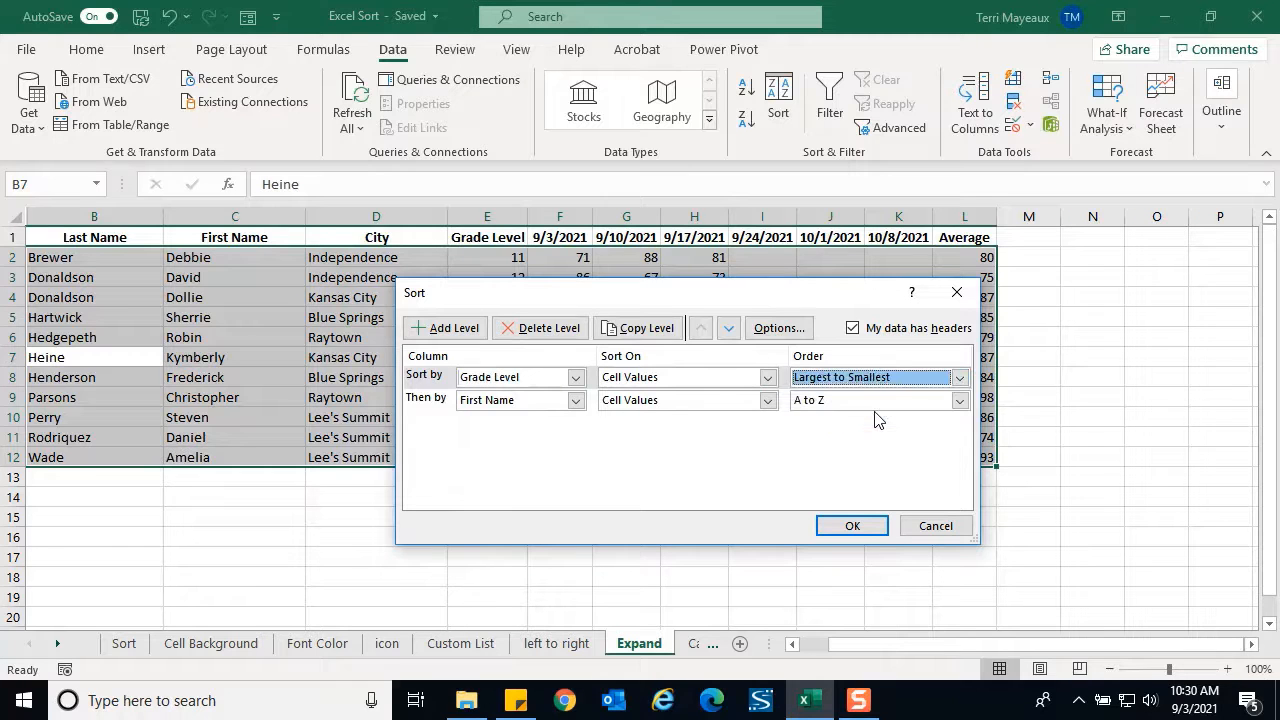
Step: Set the second sort level to Last Name, add a third level for First Name, and apply the sort
click(576, 402)
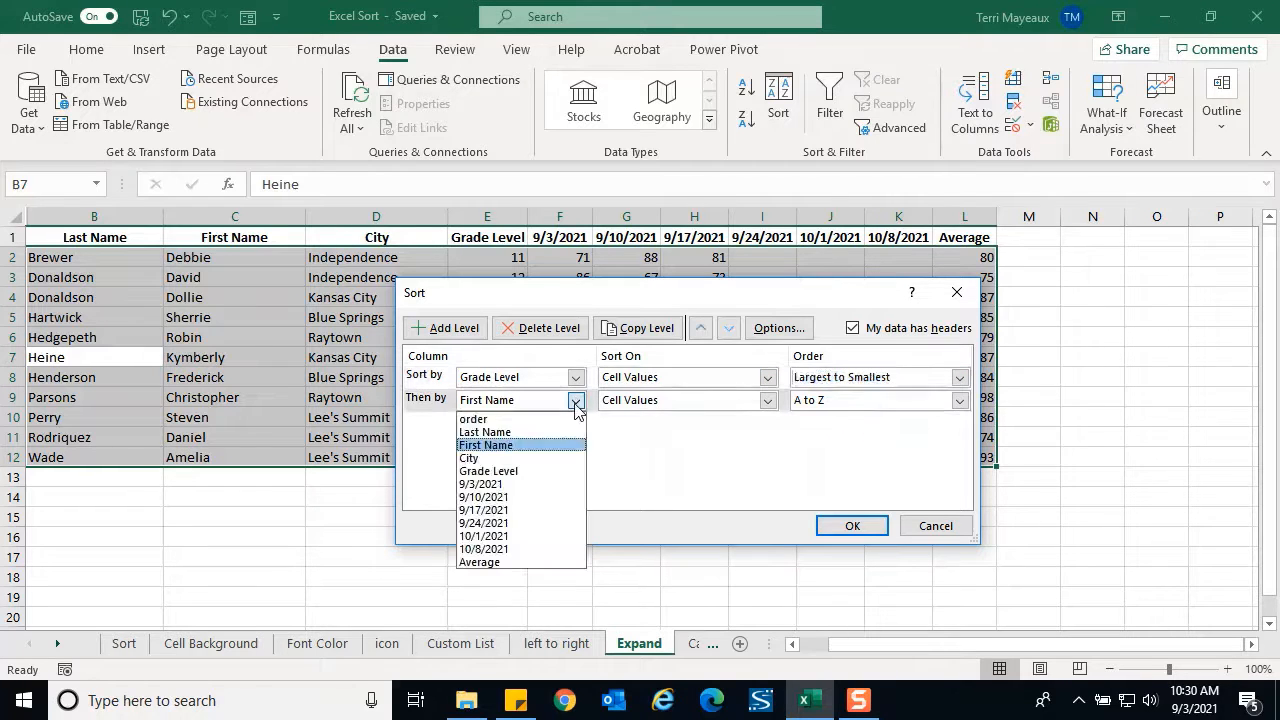
click(532, 432)
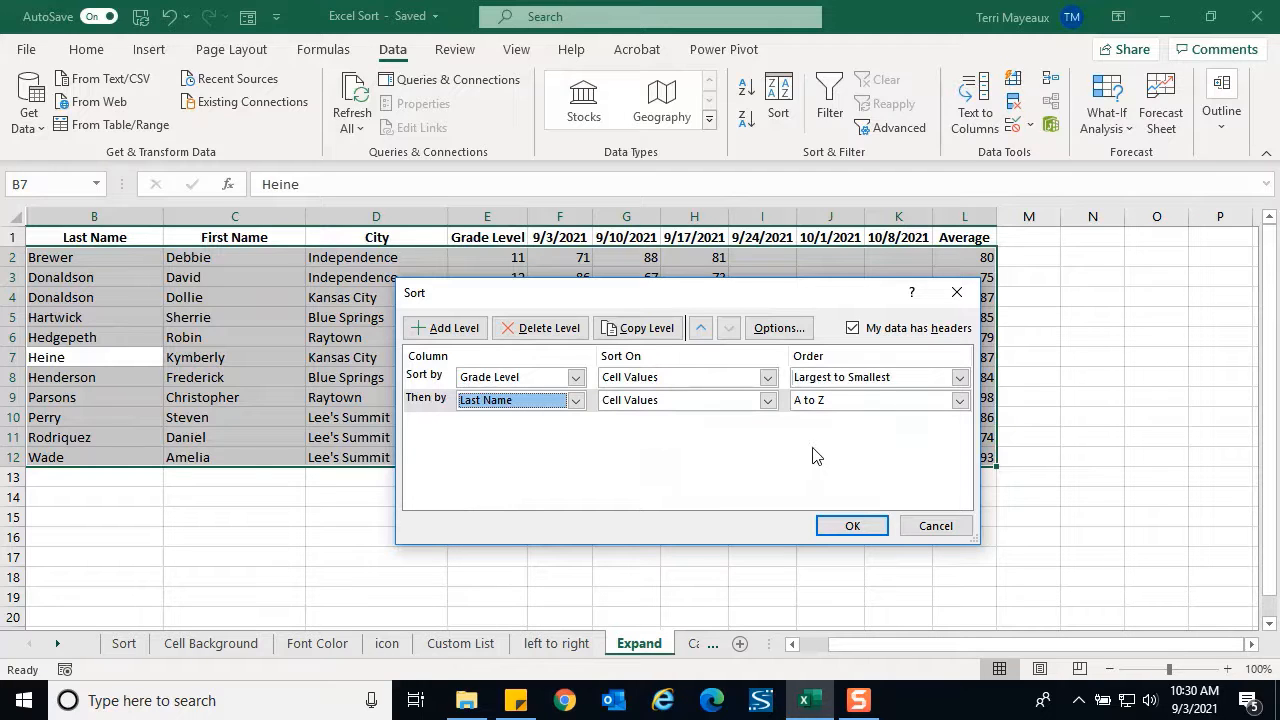
click(468, 330)
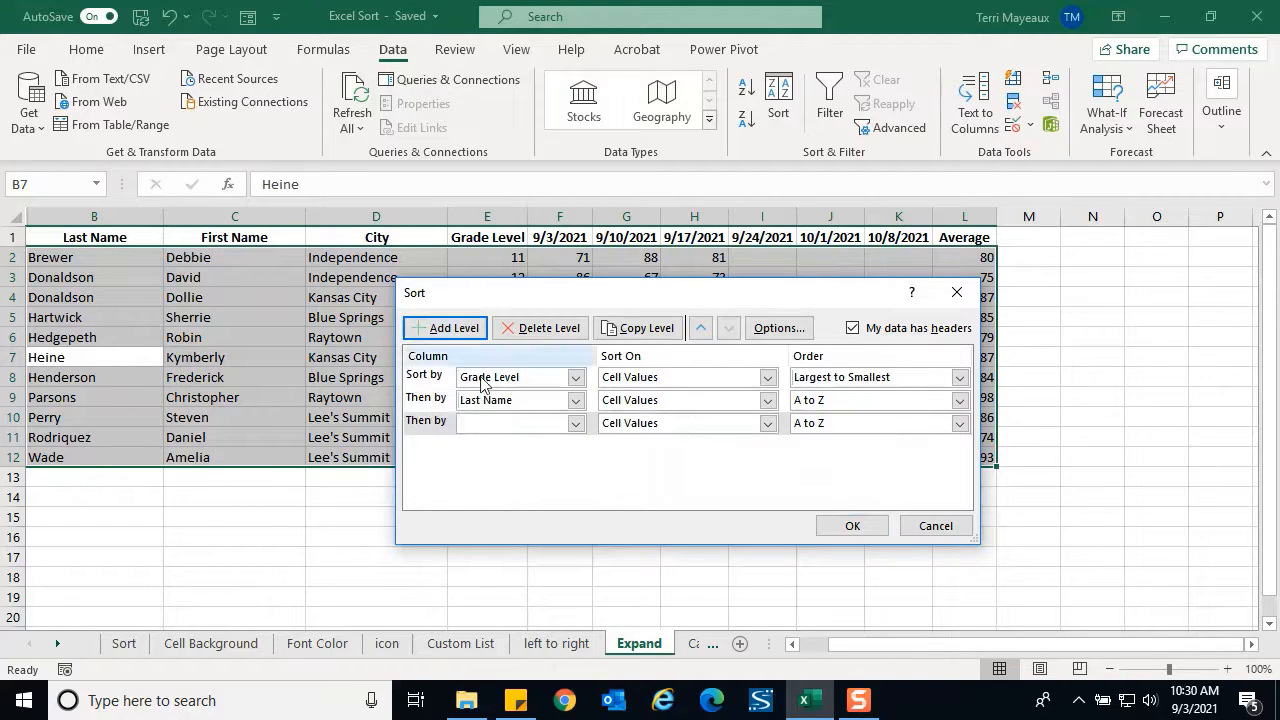
click(576, 423)
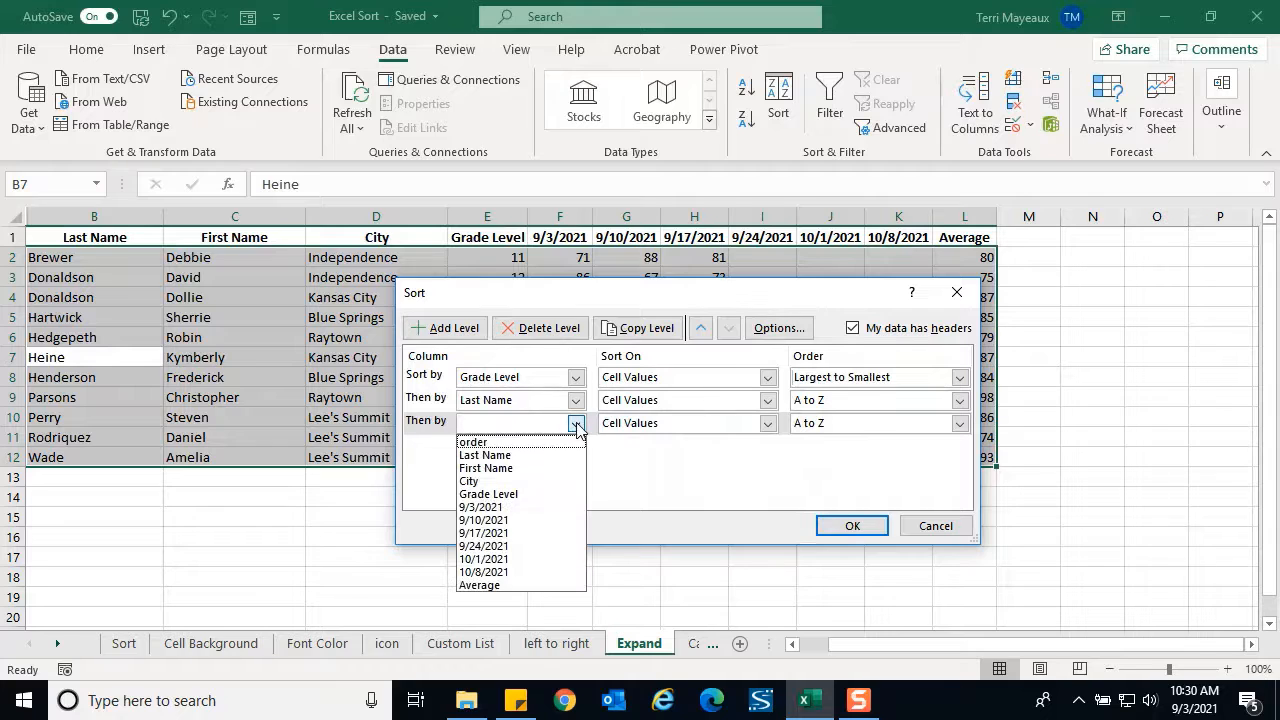
click(522, 468)
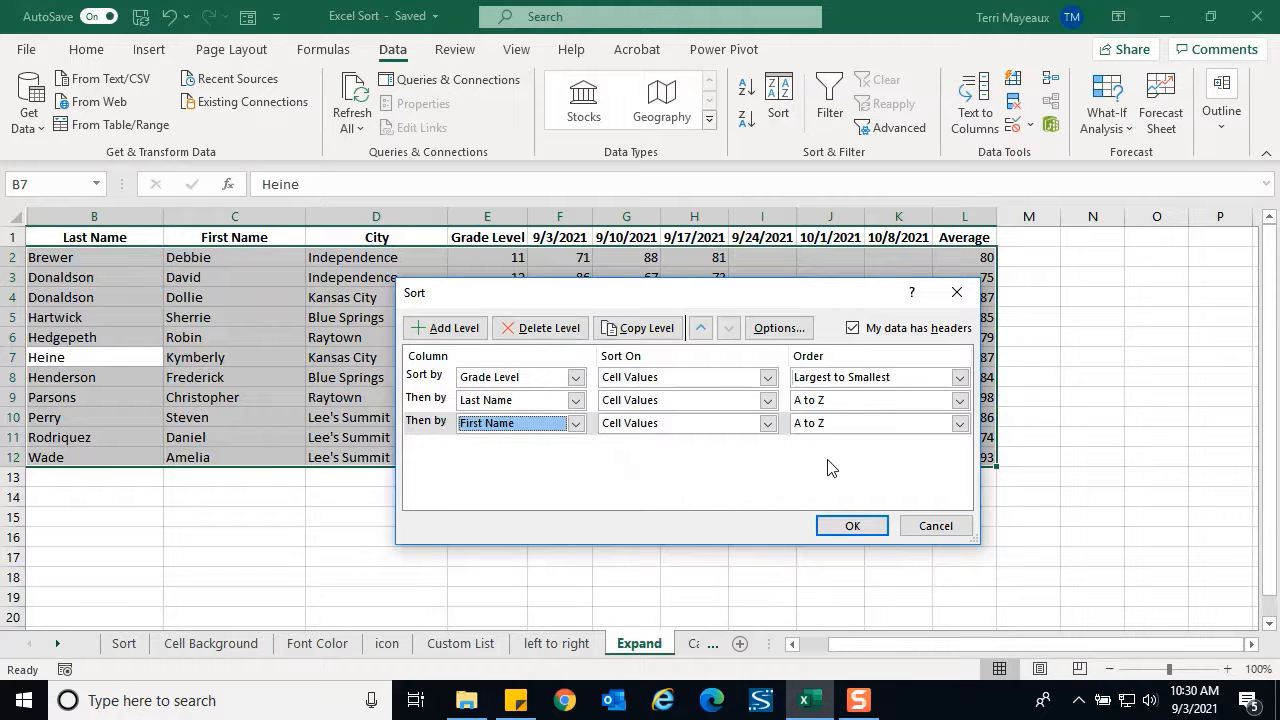
click(853, 527)
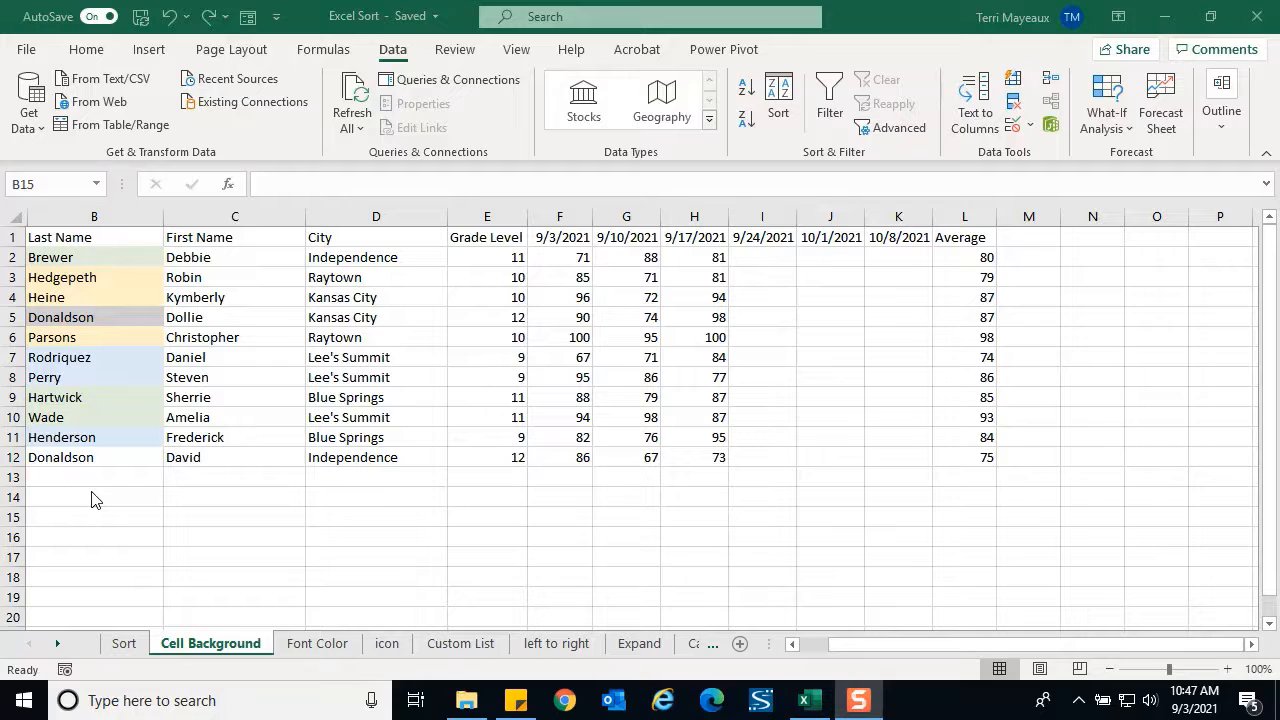
Step: Begin a custom sort of the Cell Background sheet's student table by Last Name, sorting on Cell Color
click(113, 337)
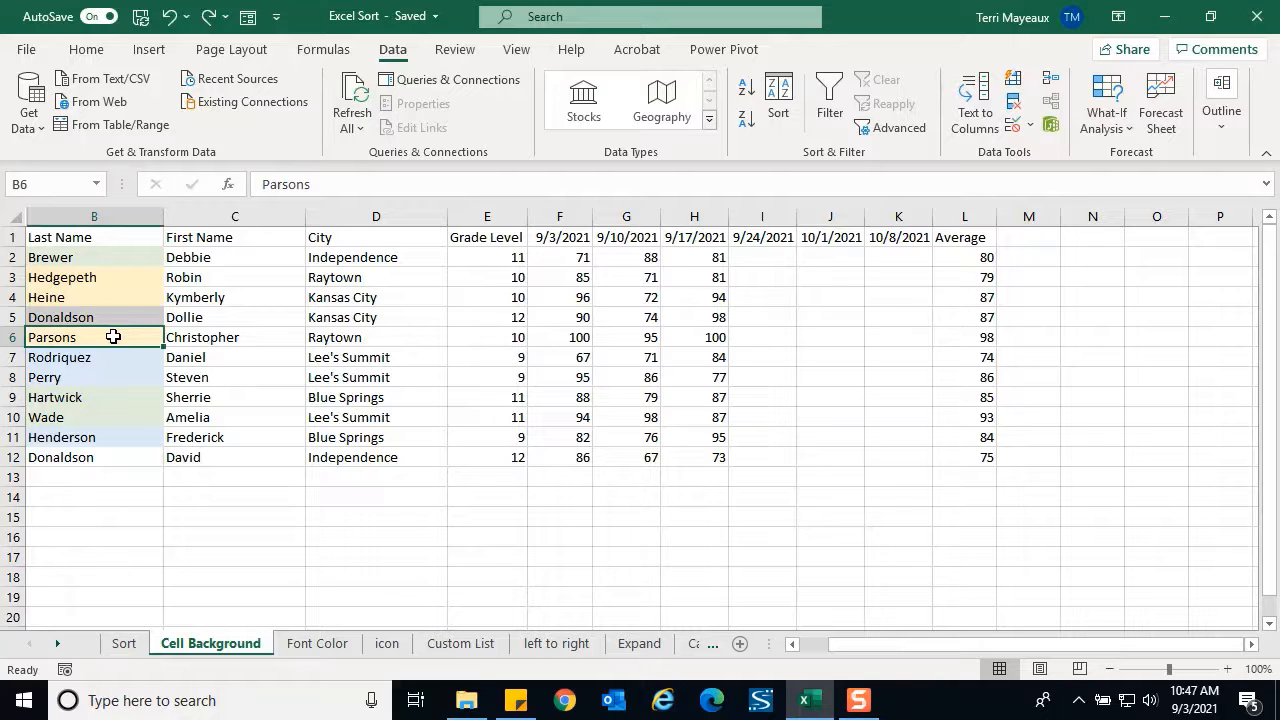
click(779, 100)
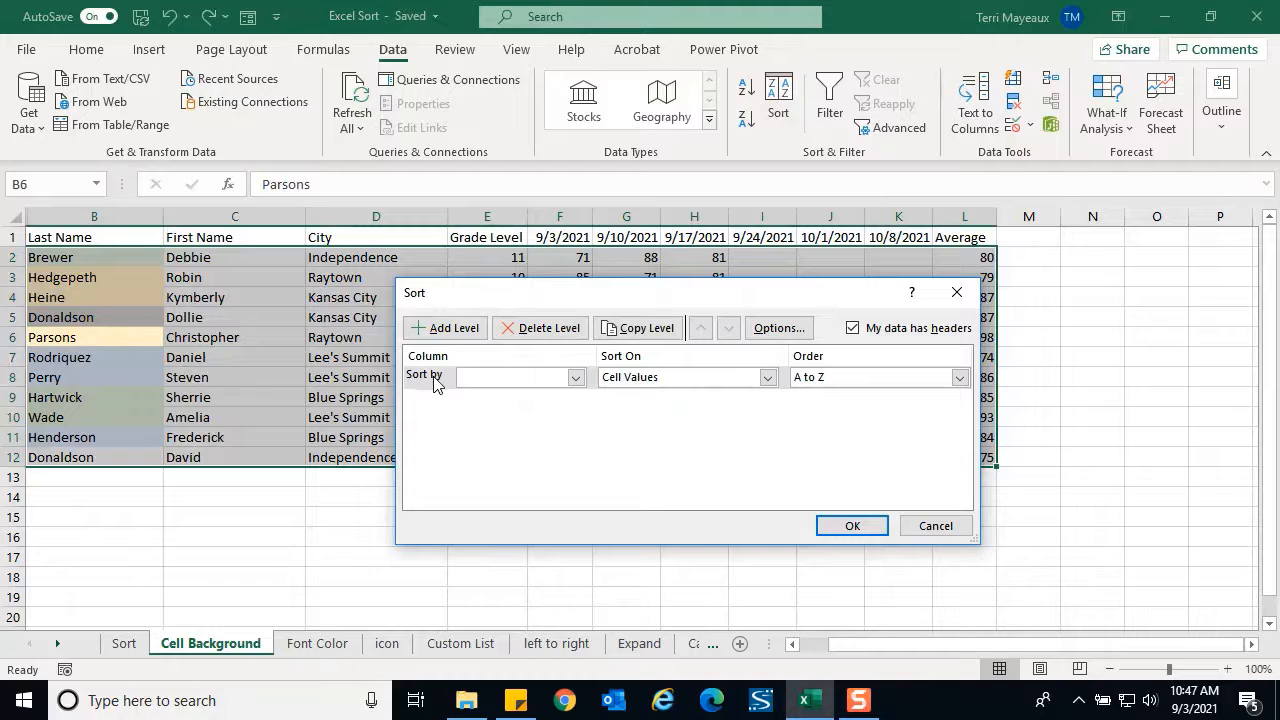
click(576, 378)
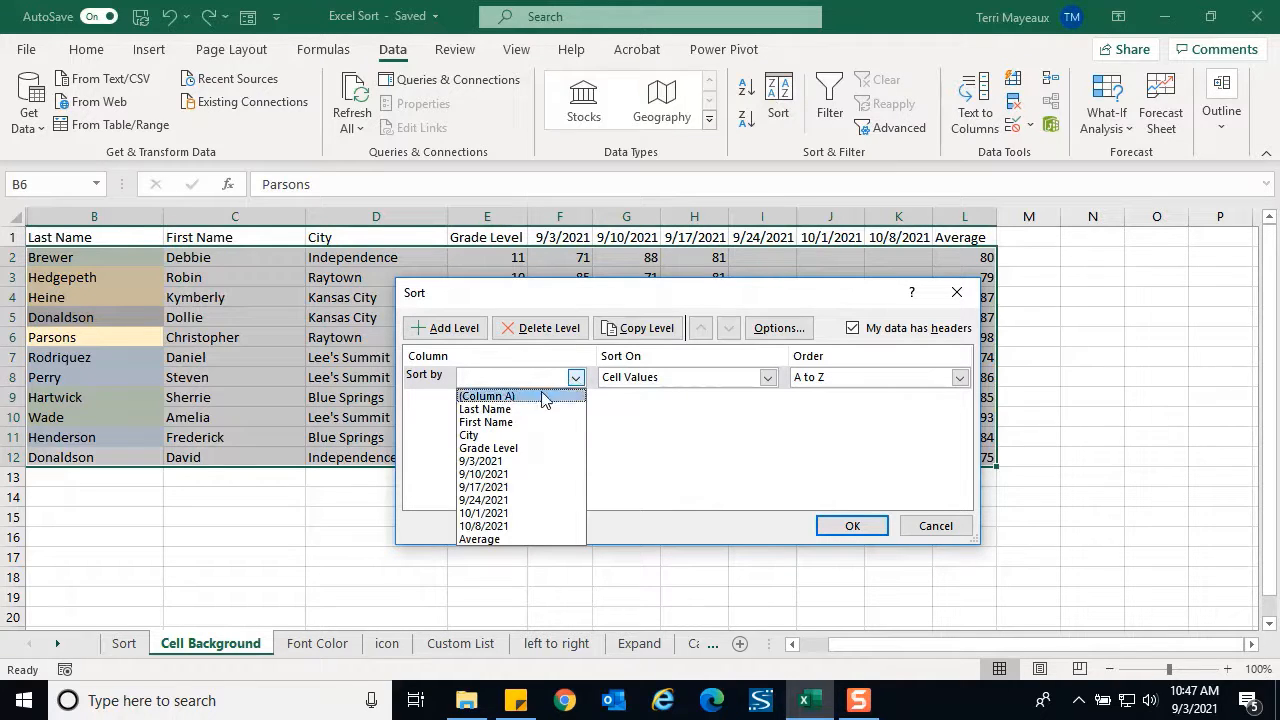
click(513, 414)
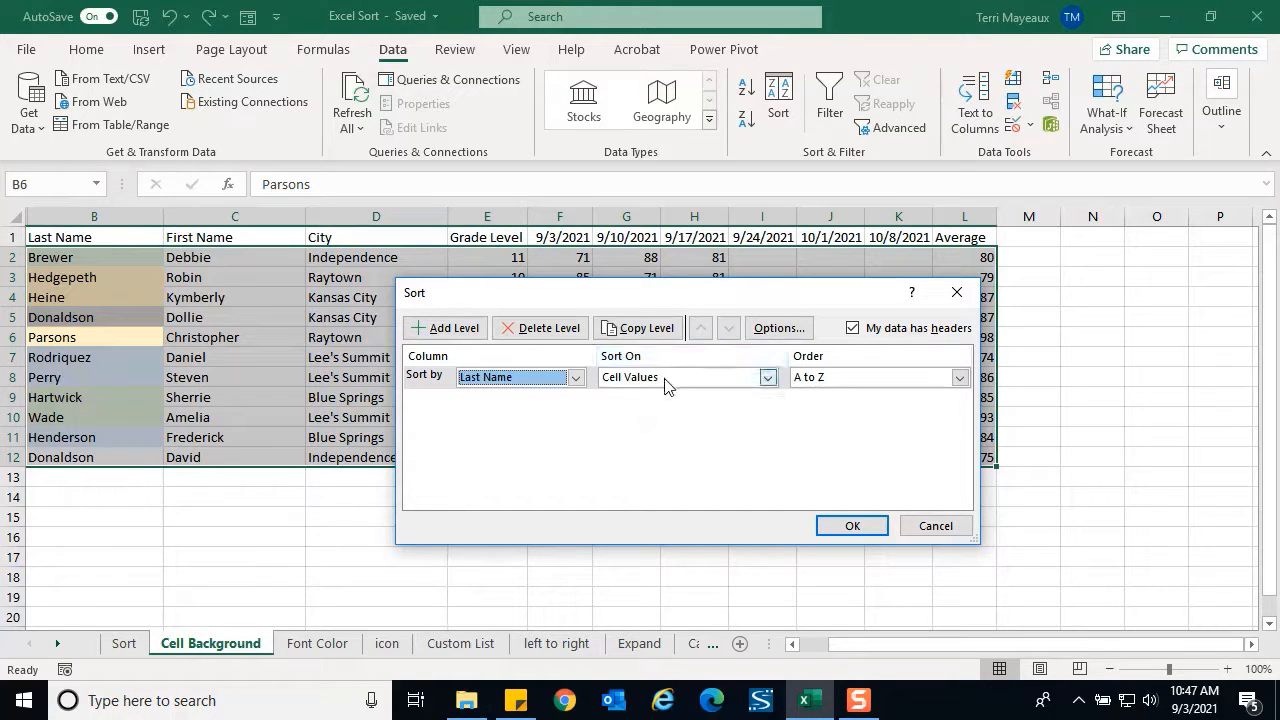
click(767, 381)
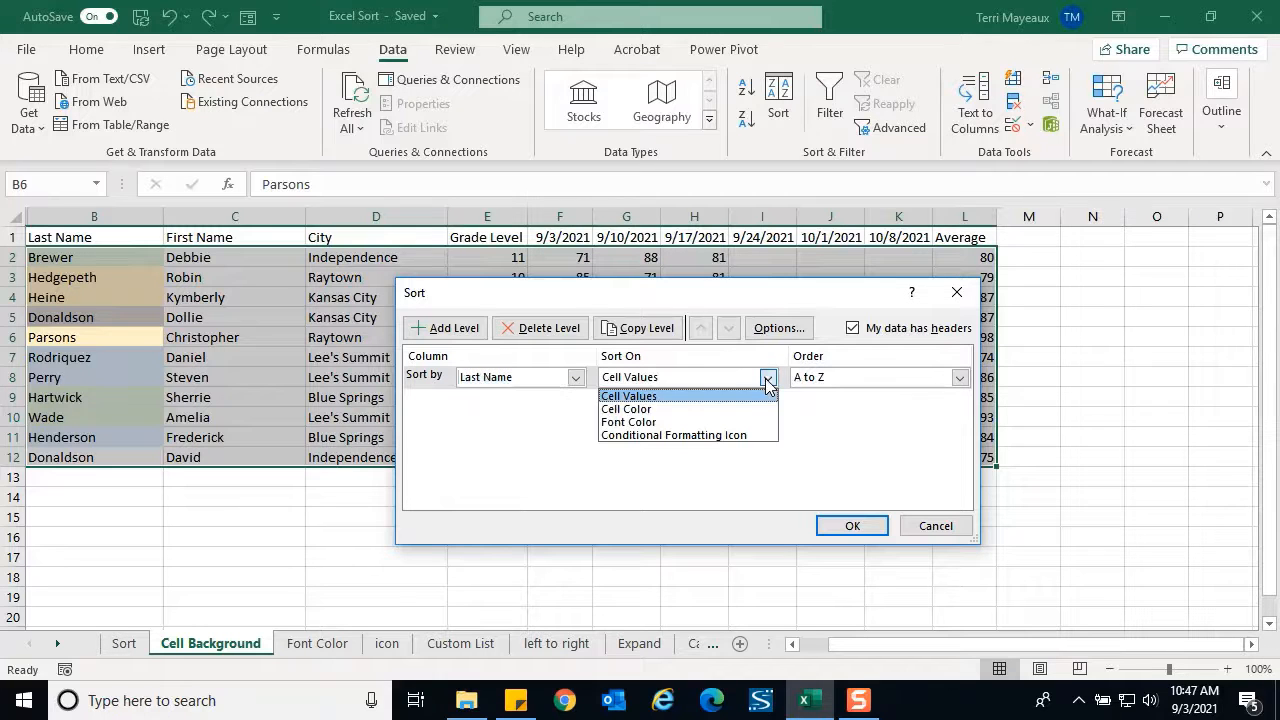
click(644, 410)
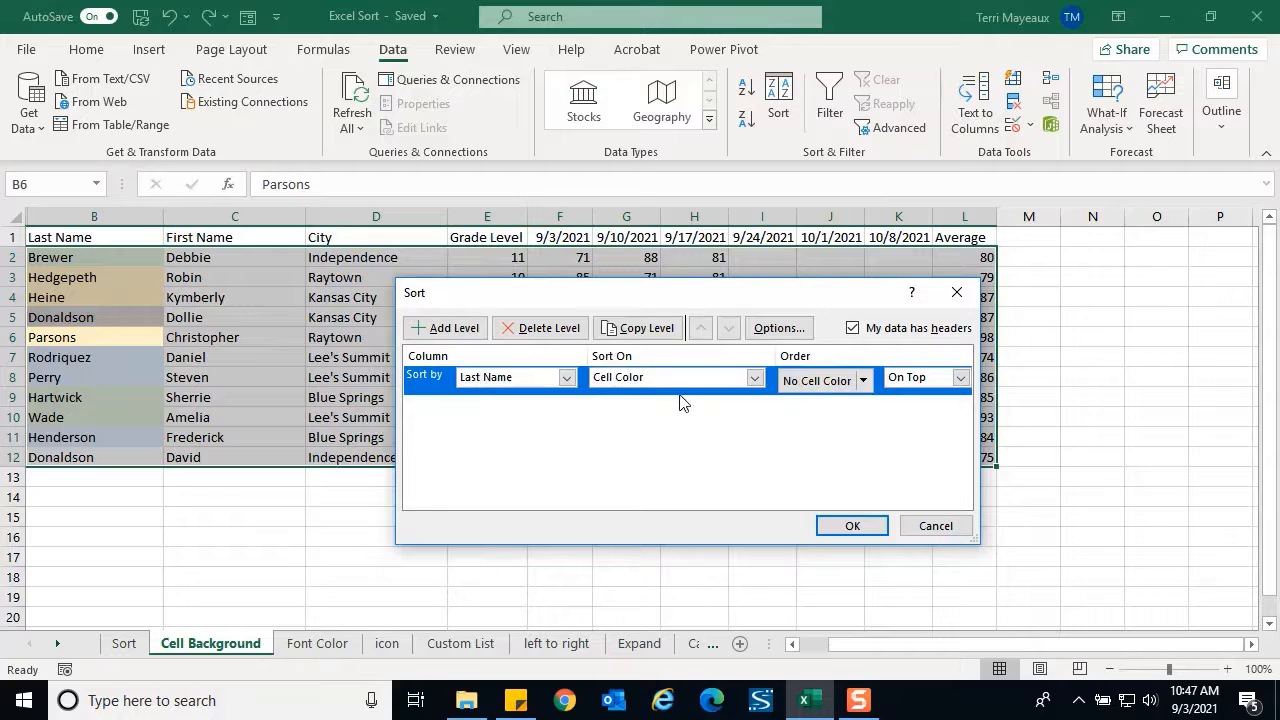
Step: Set the first sort level's order to the light yellow cell color, kept On Top
click(864, 382)
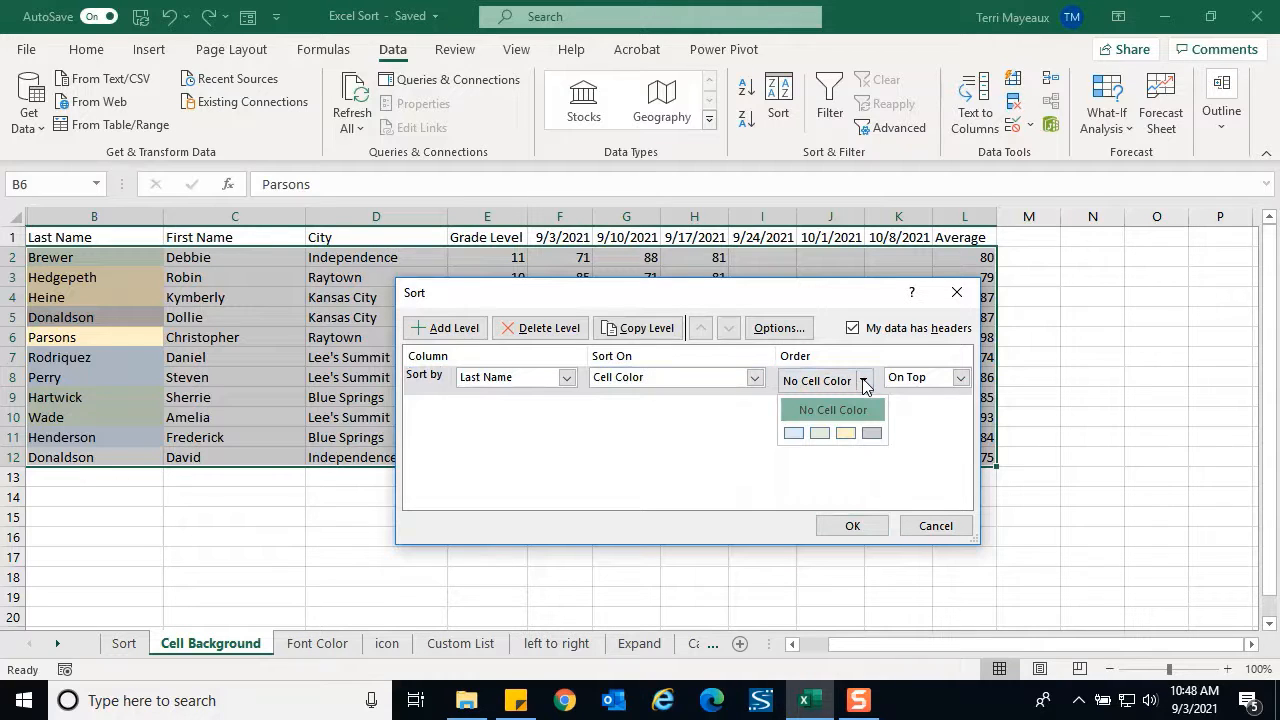
click(848, 434)
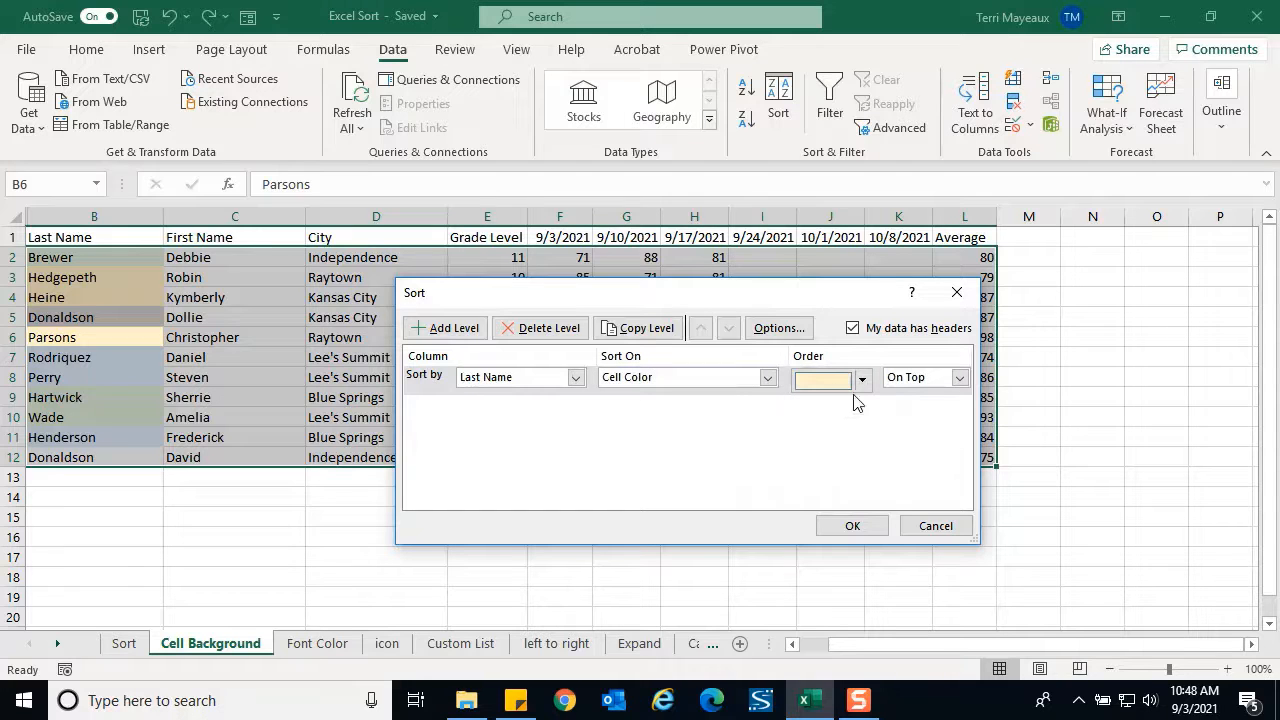
click(959, 378)
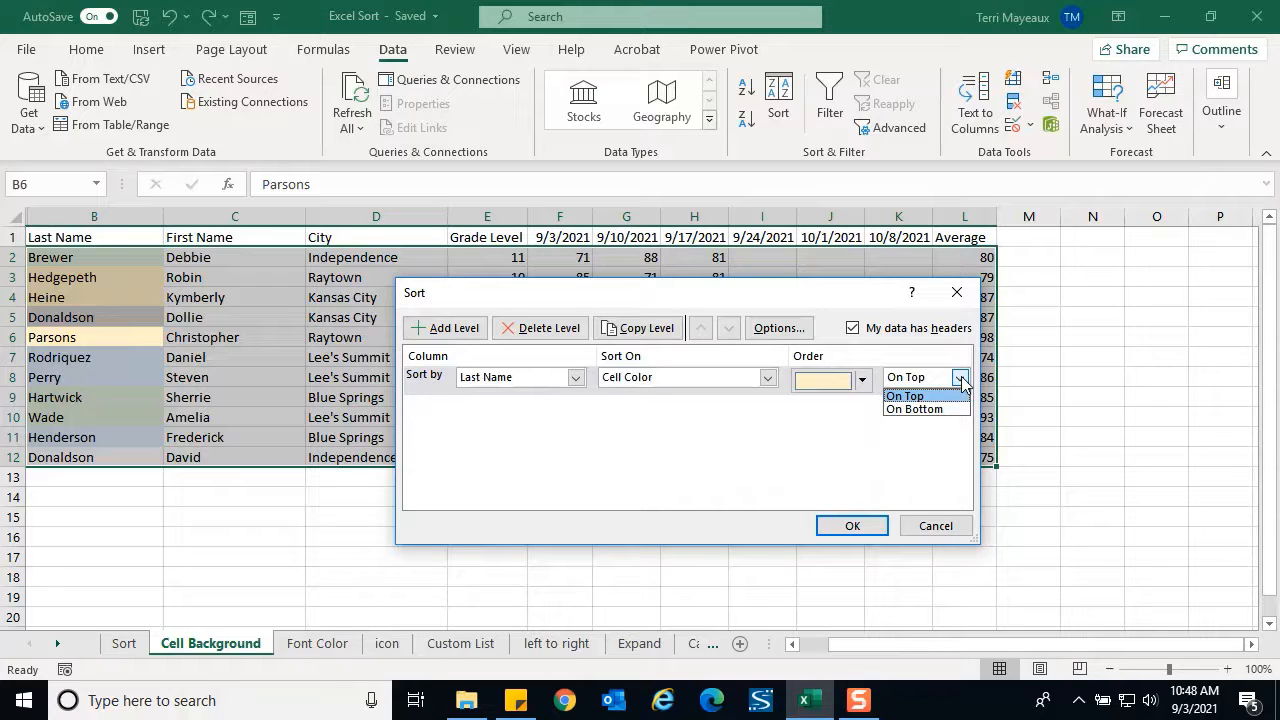
click(959, 378)
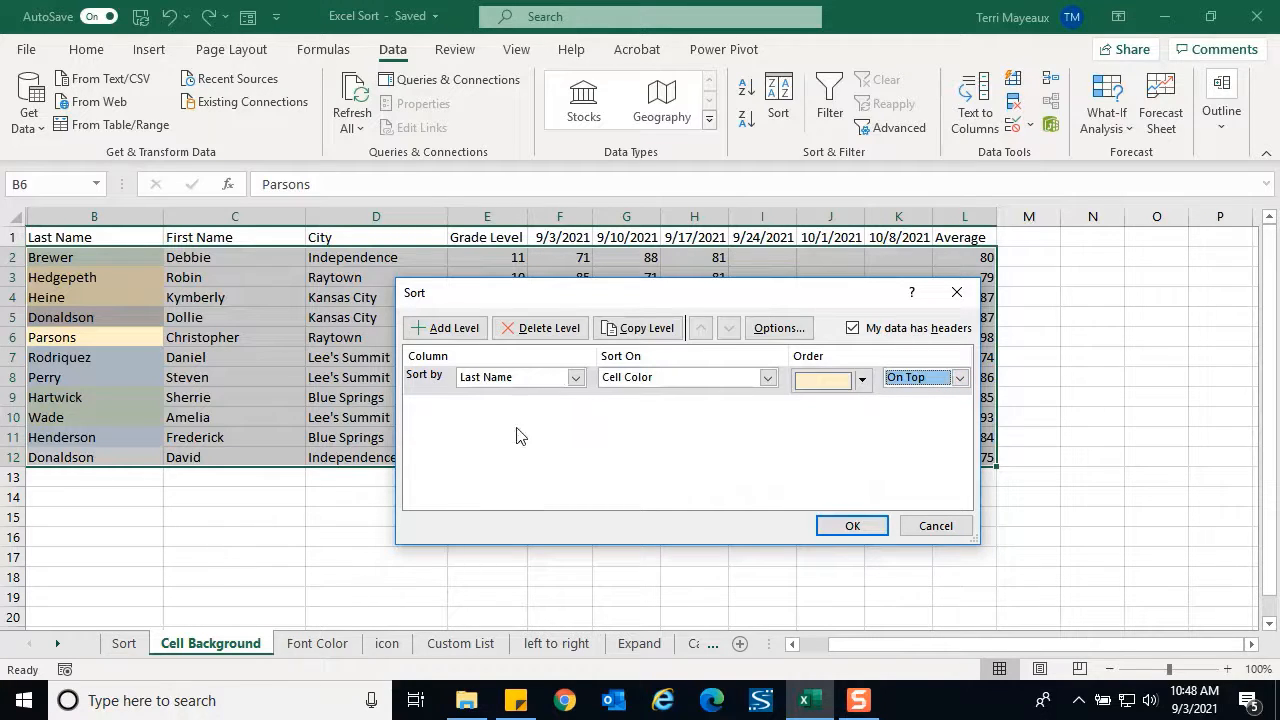
Step: Add a second sort level for Last Name, also sorting on Cell Color
click(459, 333)
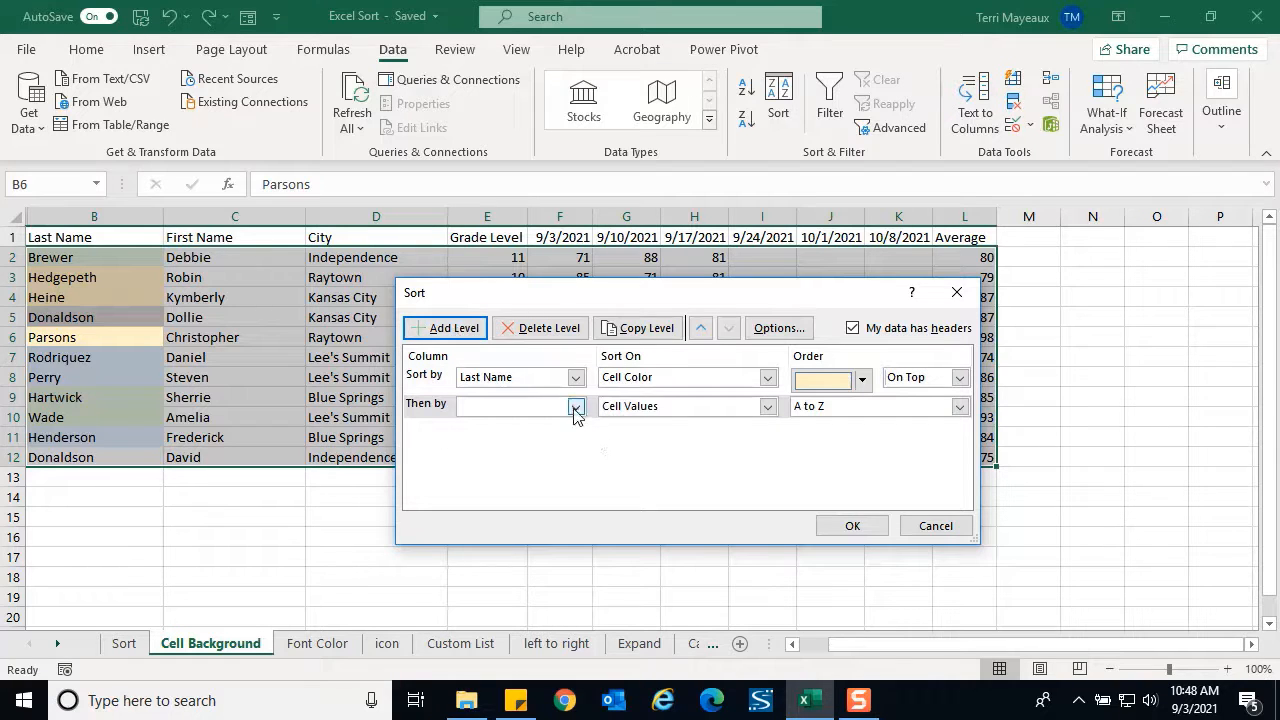
click(575, 410)
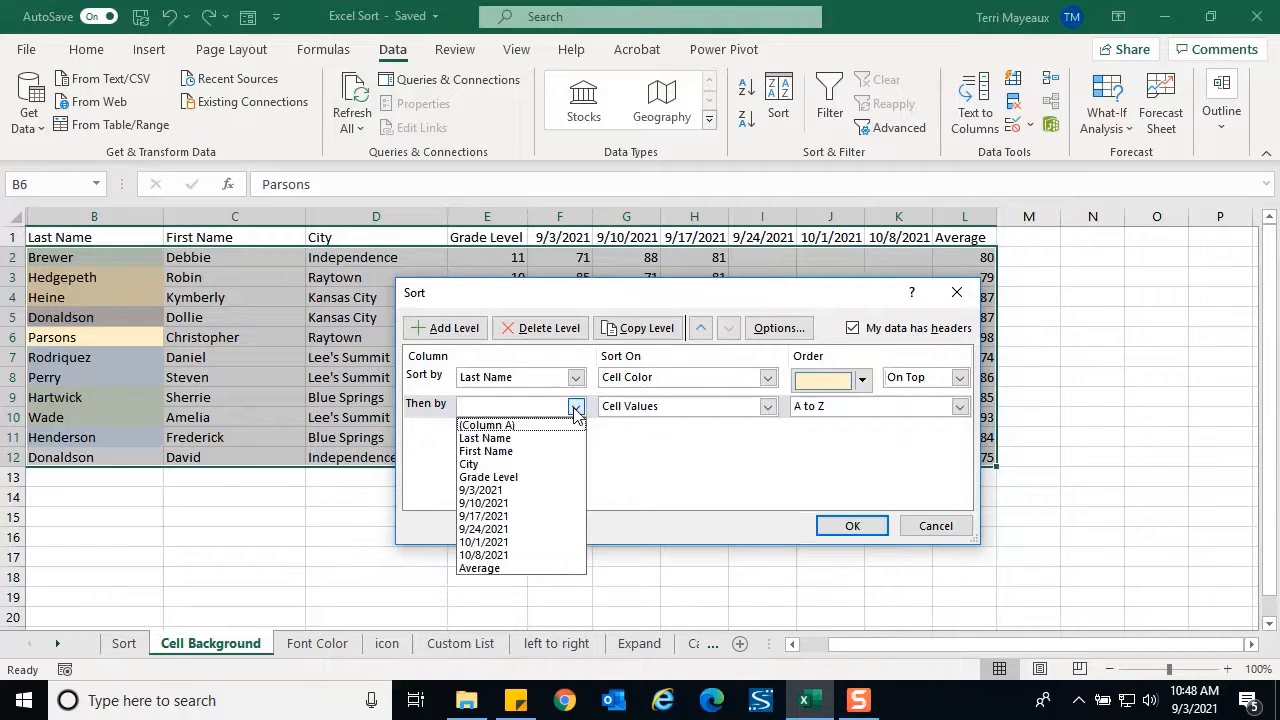
click(507, 440)
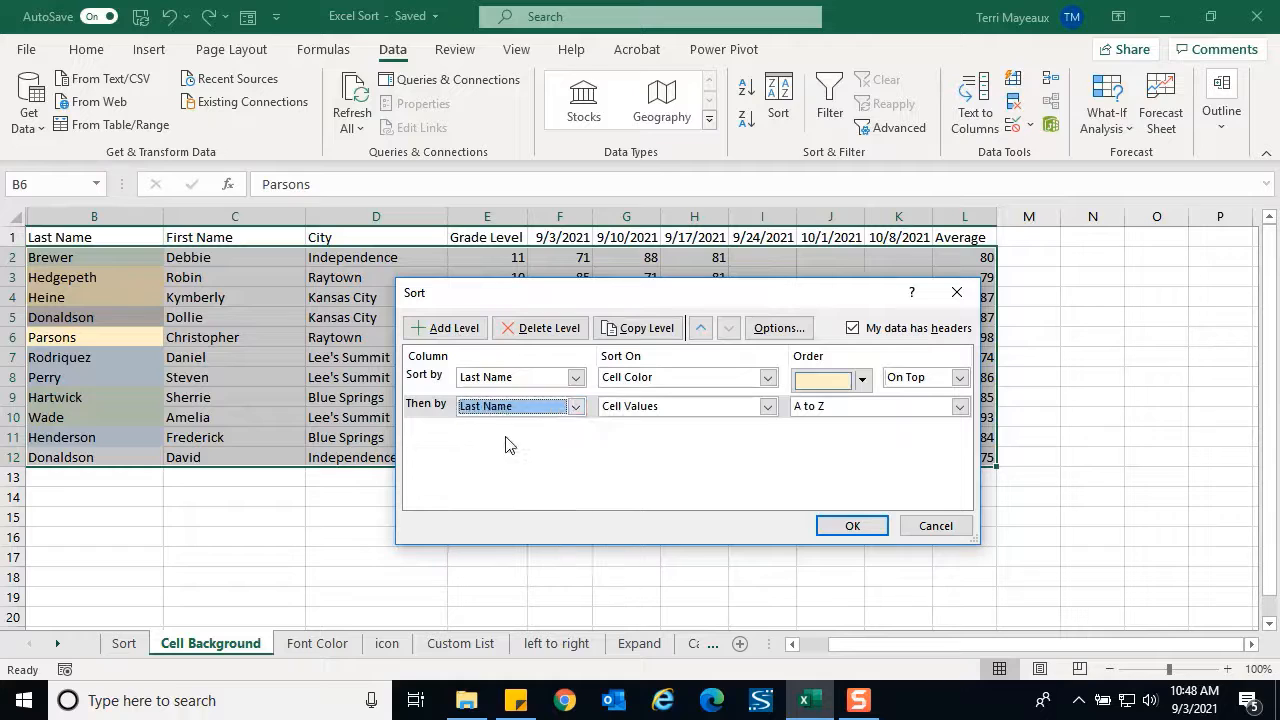
click(767, 407)
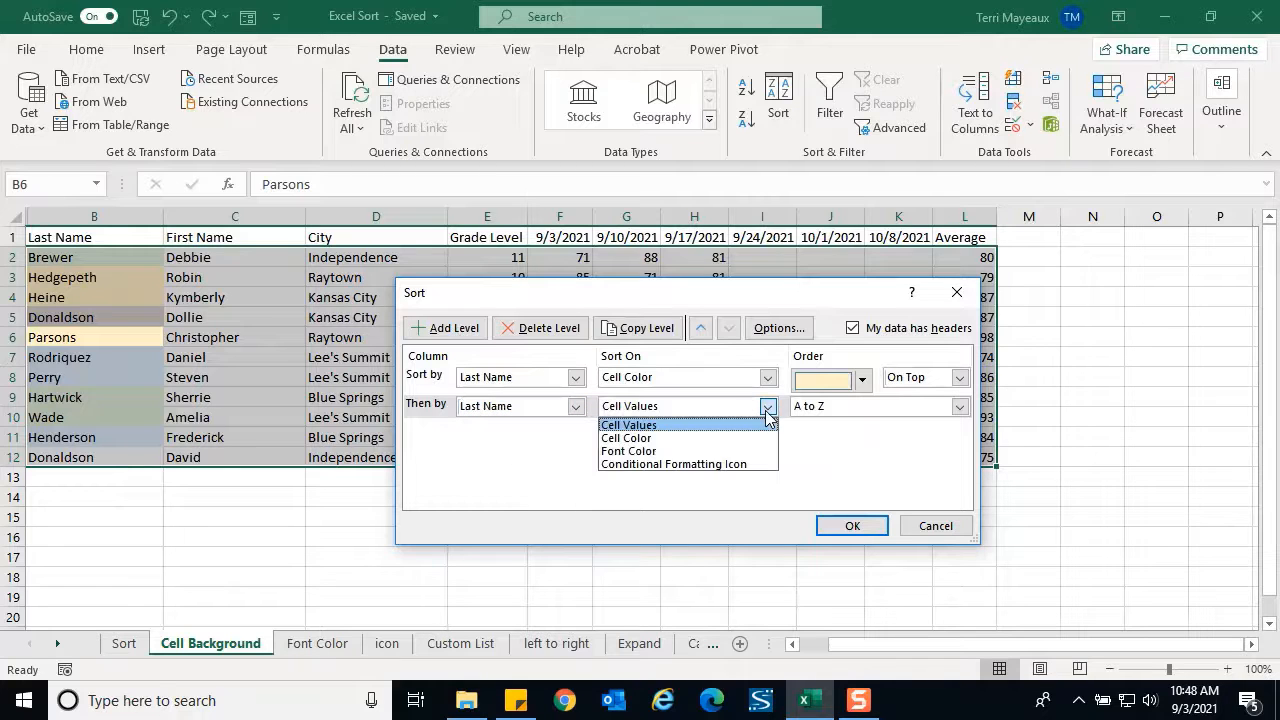
click(692, 438)
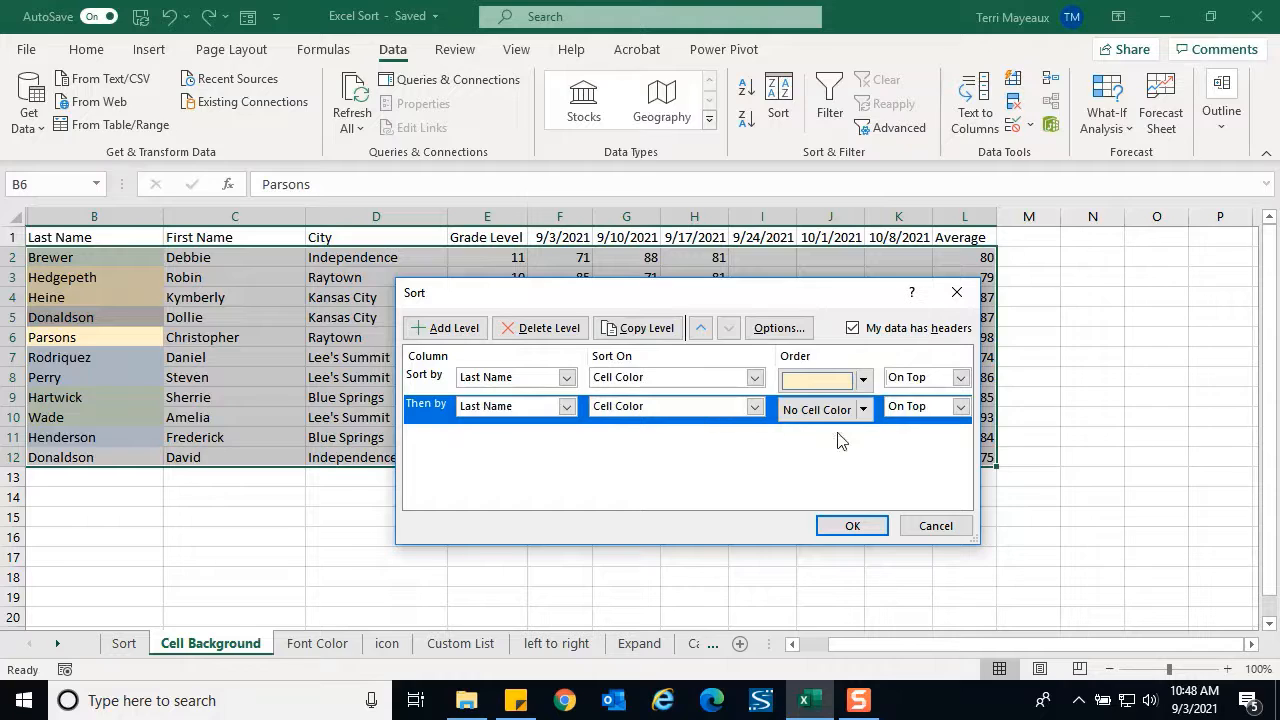
Step: Order the second level with the light blue cell color On Bottom and apply the two-level color sort
click(864, 410)
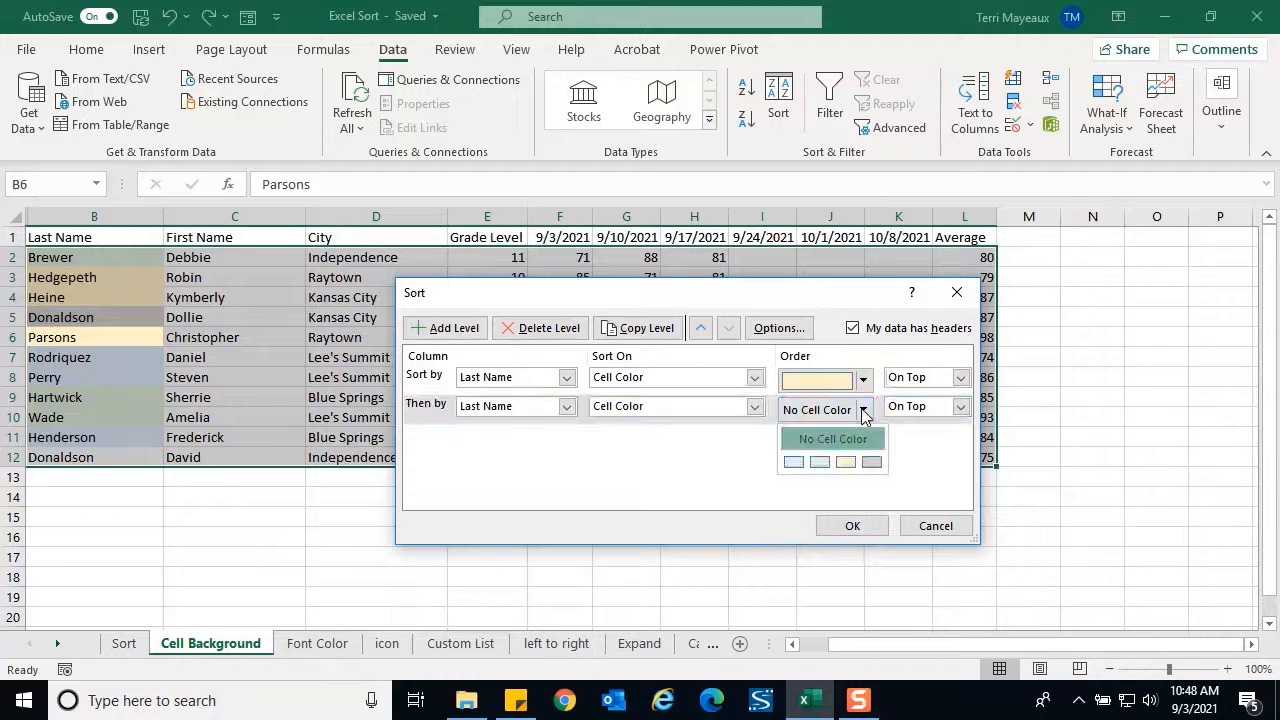
click(793, 462)
click(959, 408)
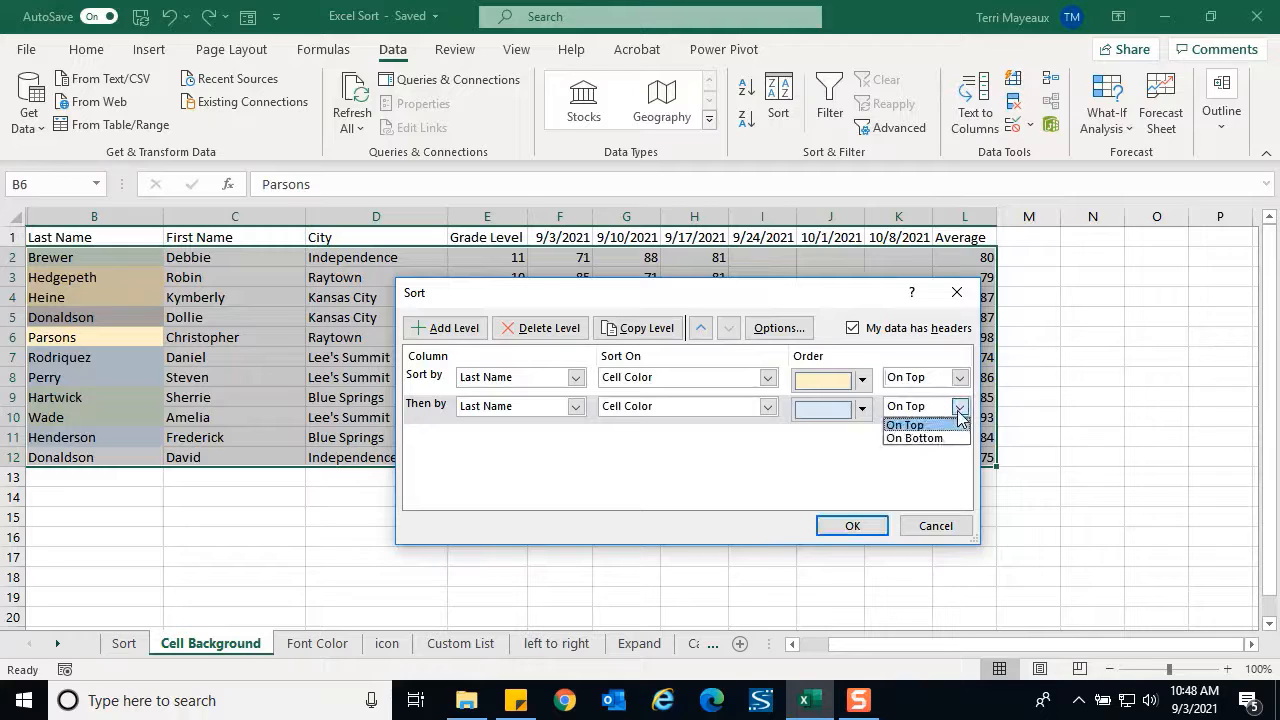
click(945, 438)
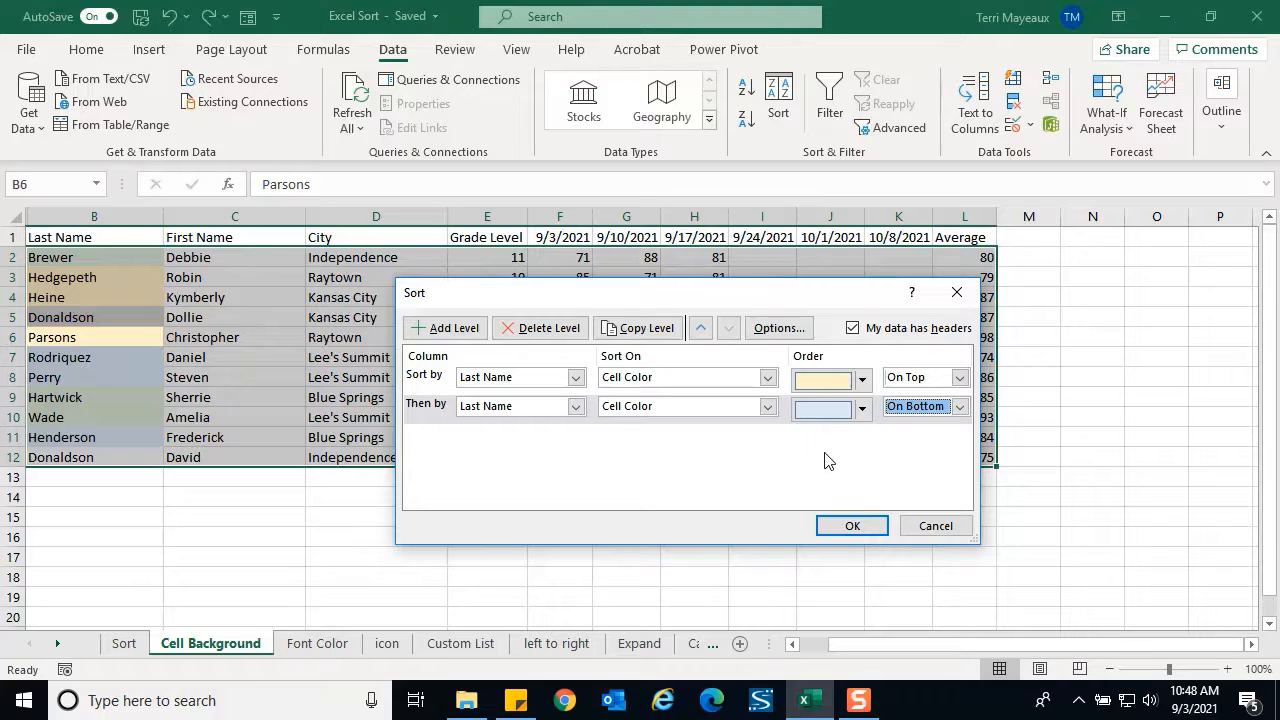
click(855, 527)
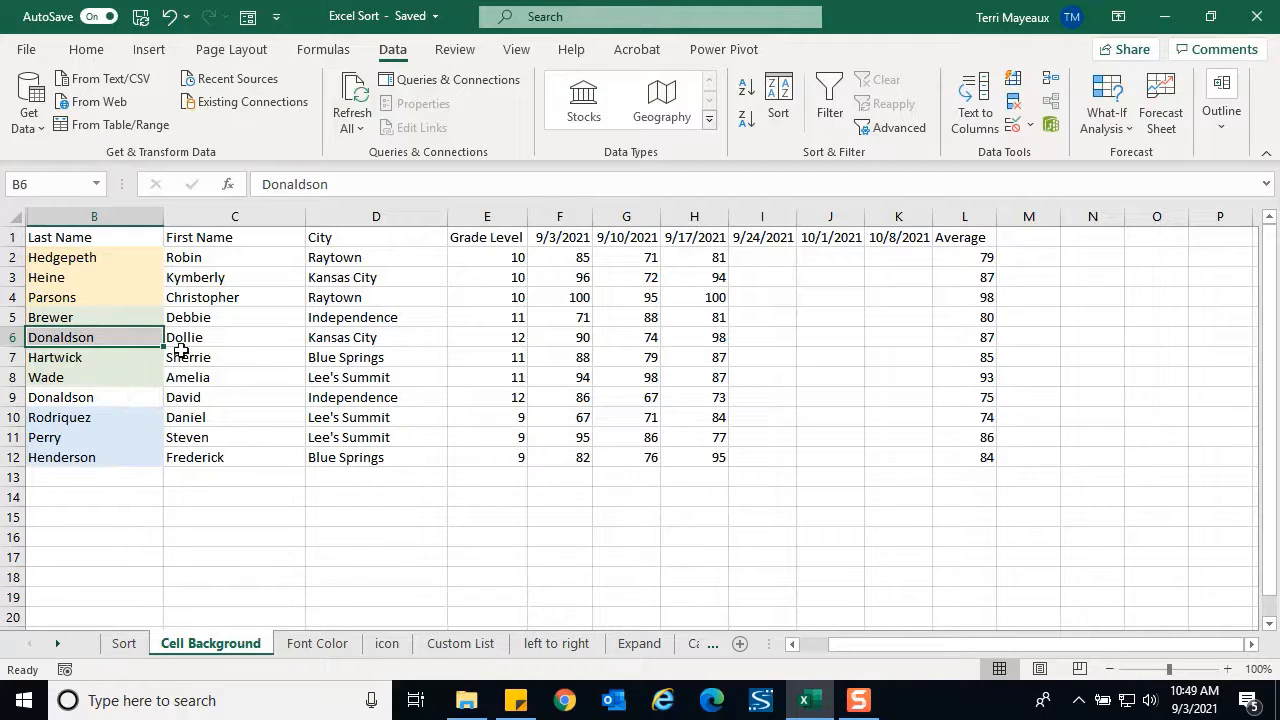
click(116, 503)
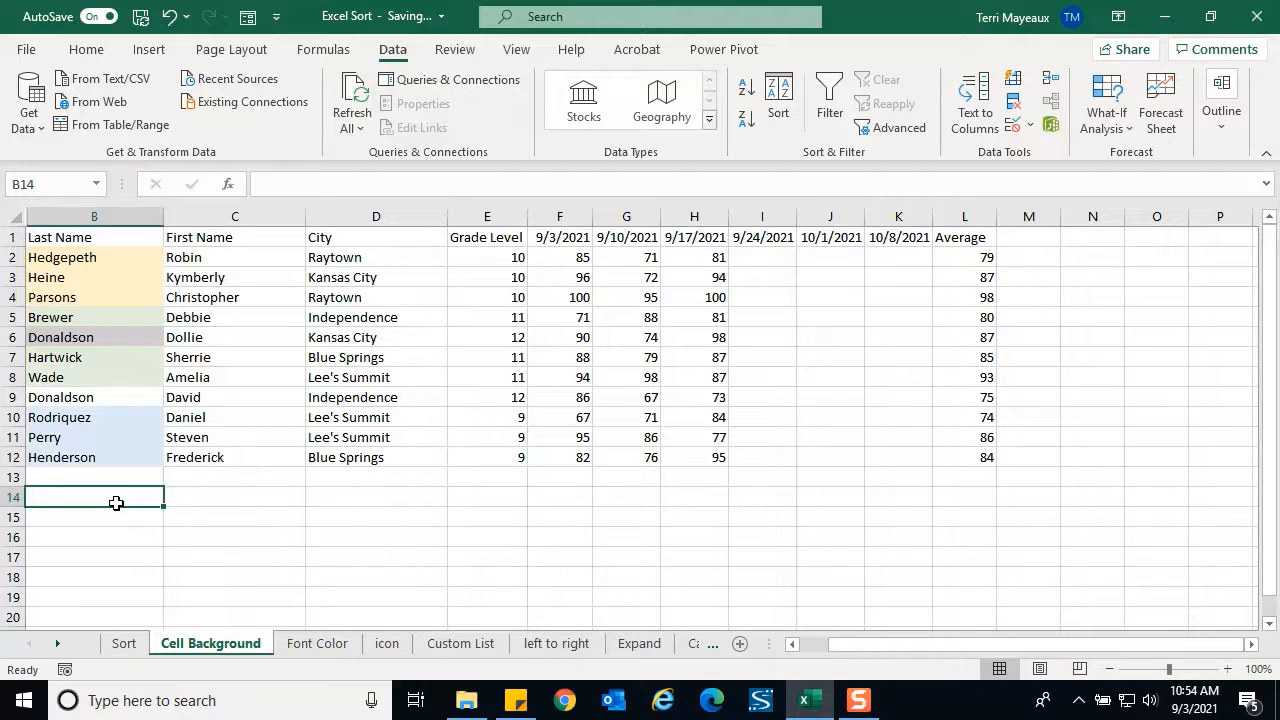
Step: On the Font Color sheet, begin a custom sort by First Name on Font Color with blue On Top
click(318, 648)
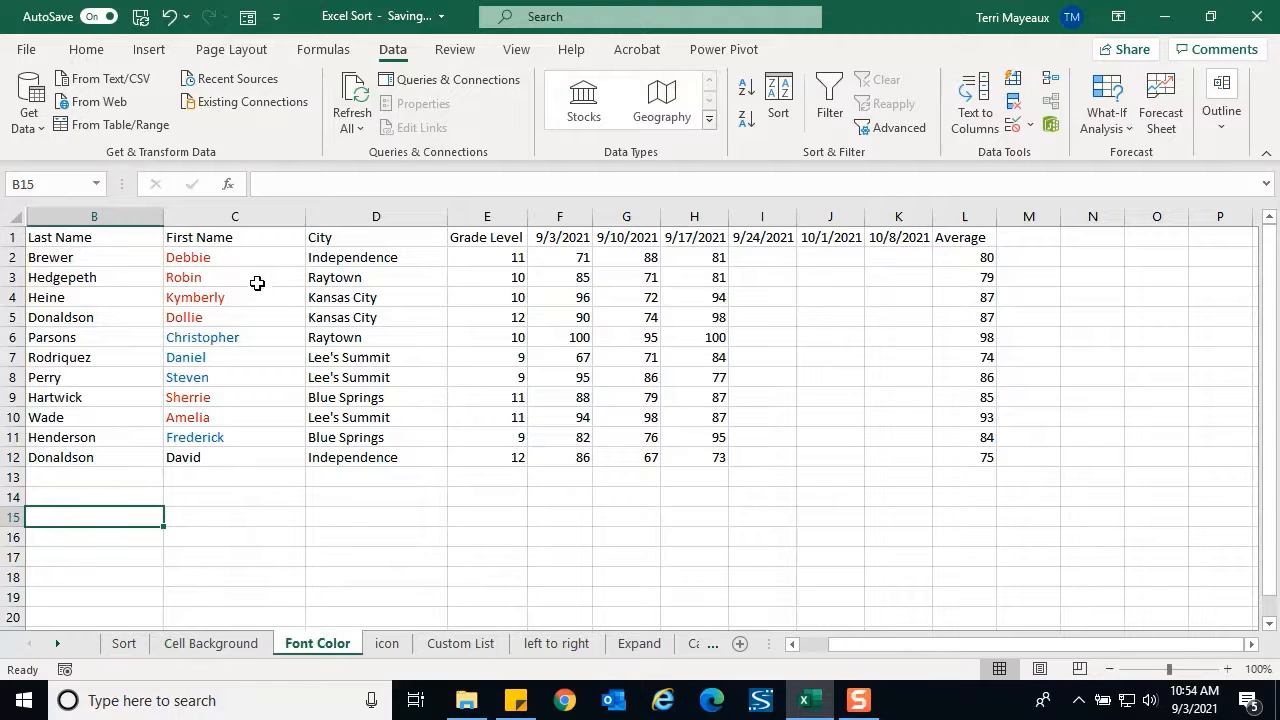
click(248, 318)
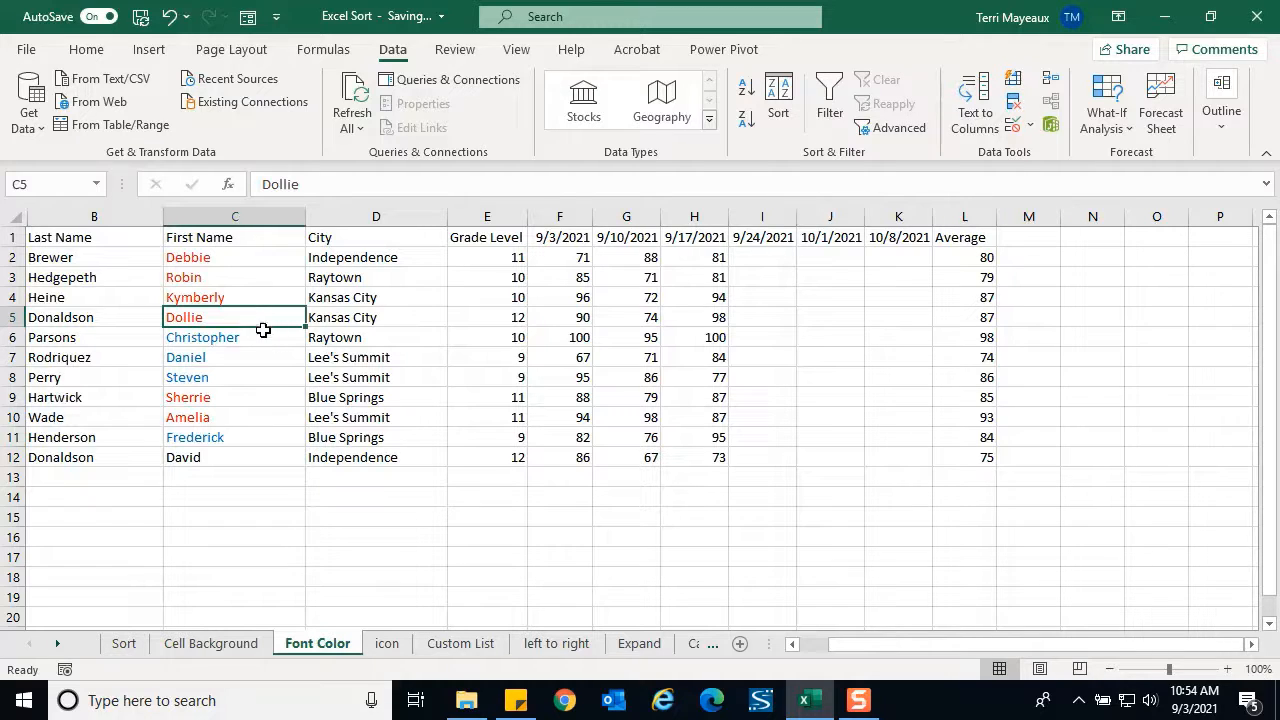
click(778, 100)
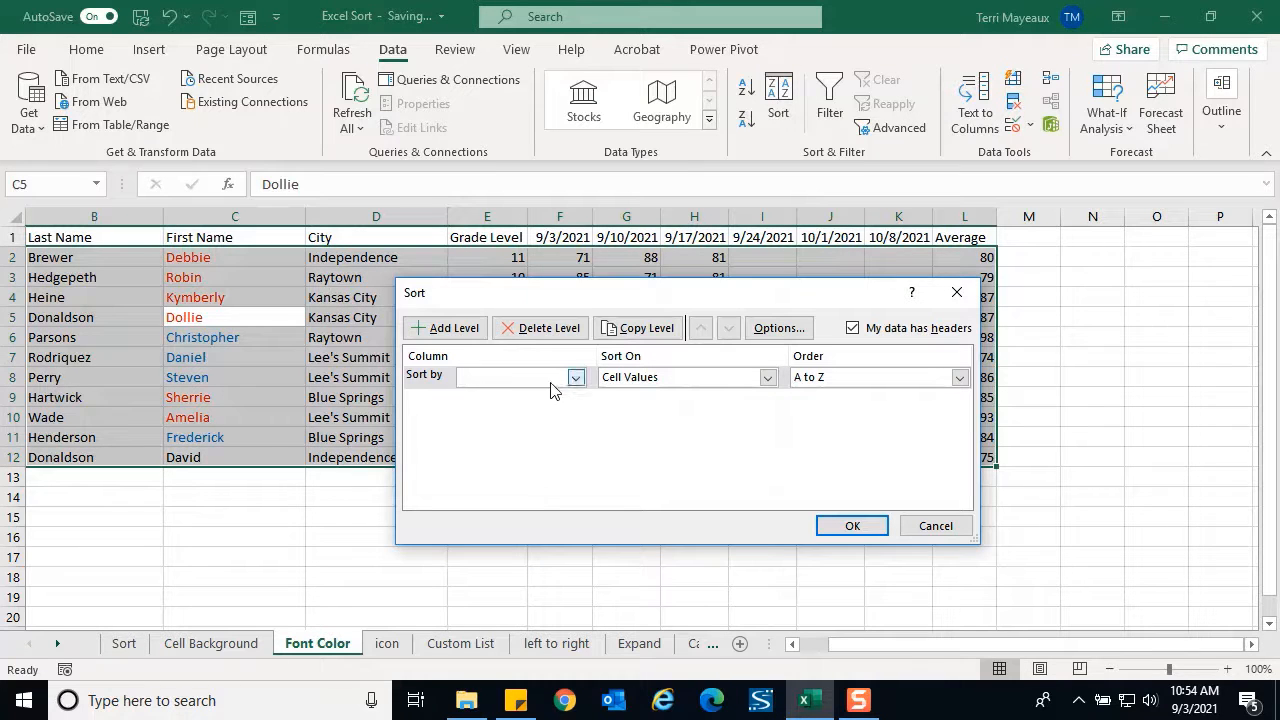
click(576, 378)
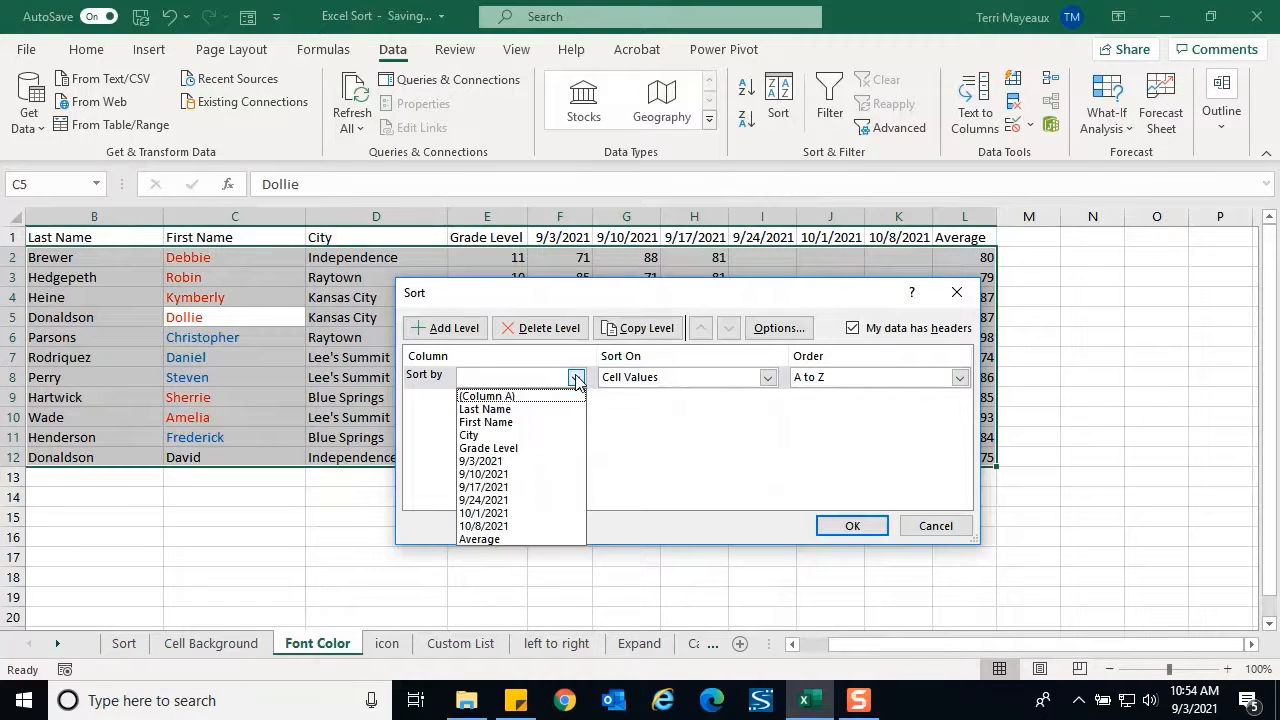
click(531, 421)
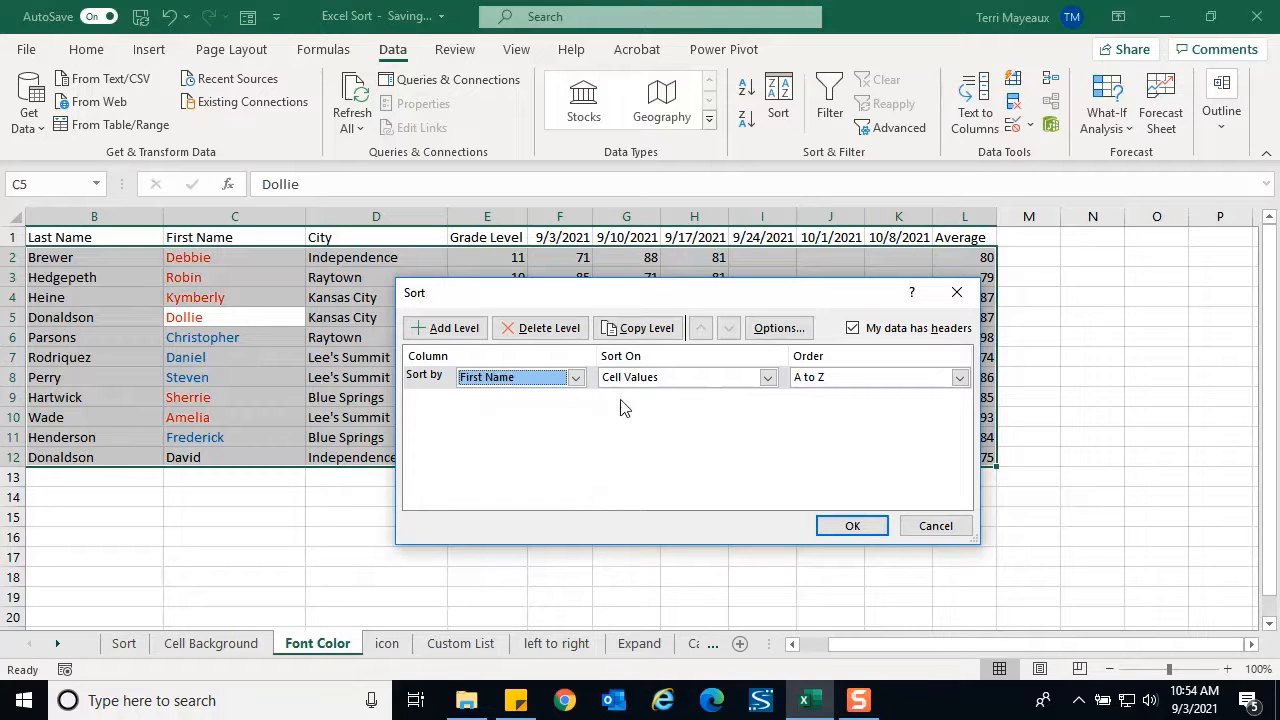
click(767, 378)
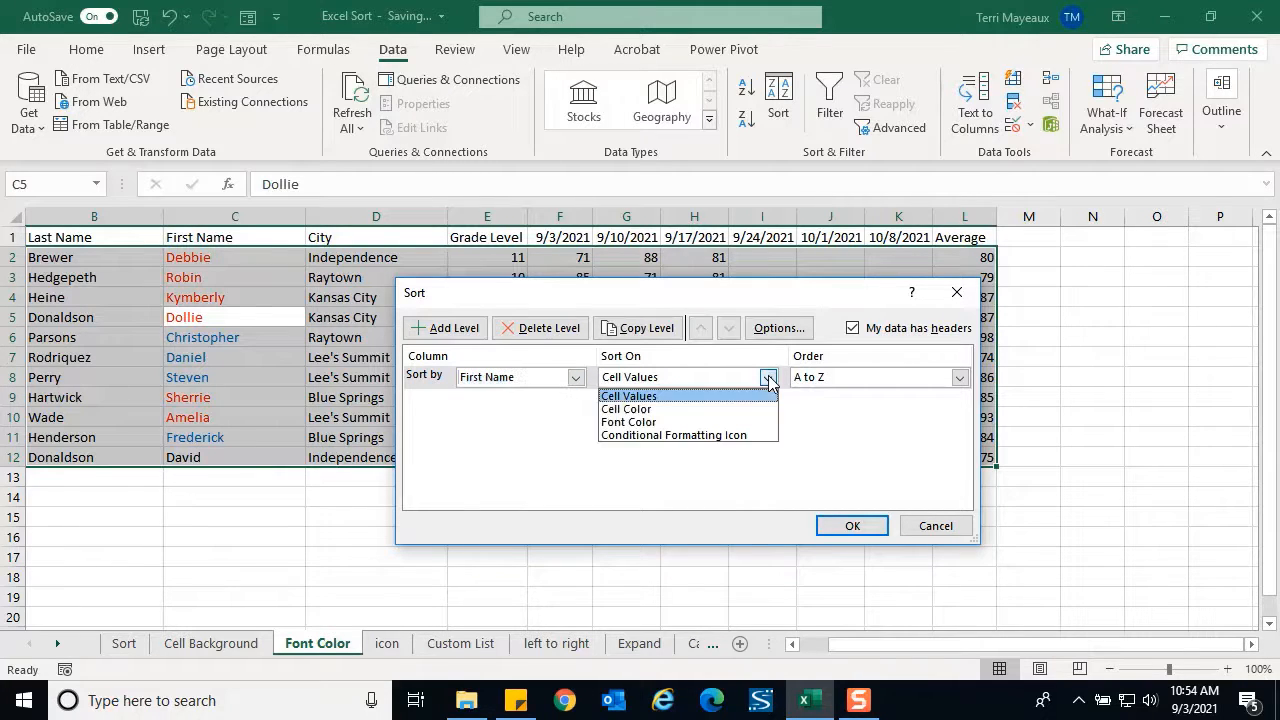
click(659, 423)
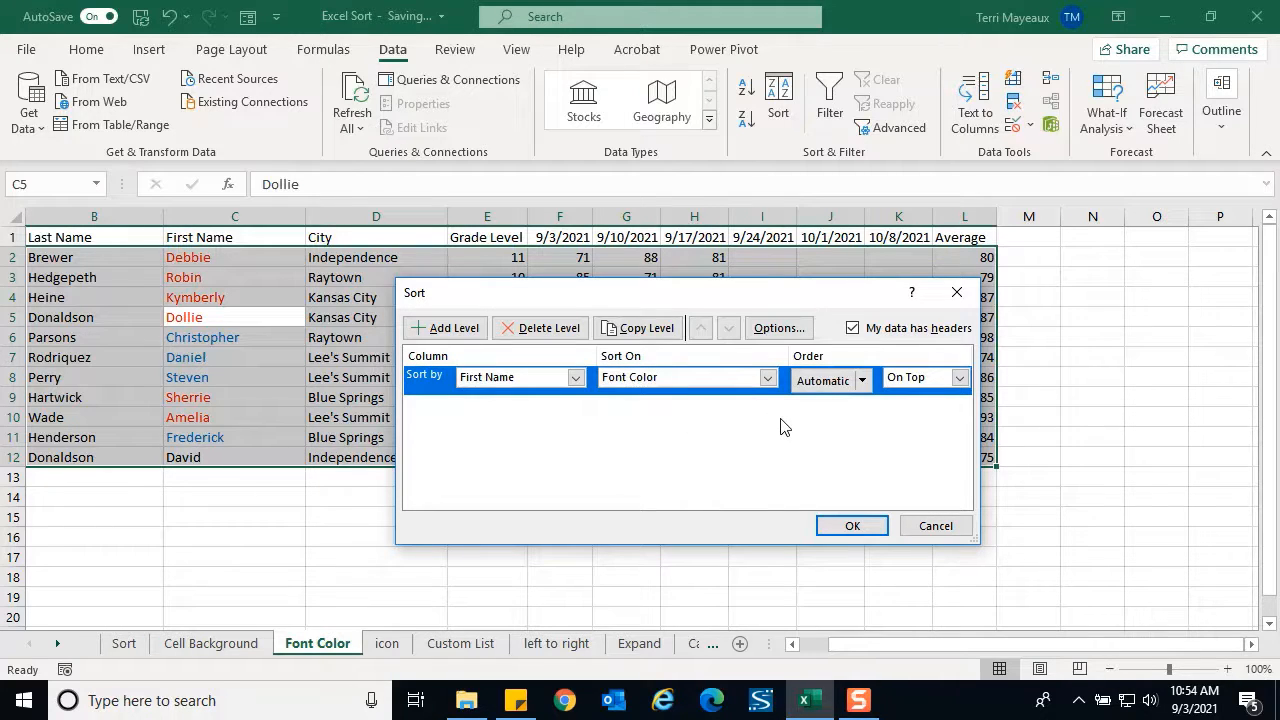
click(863, 384)
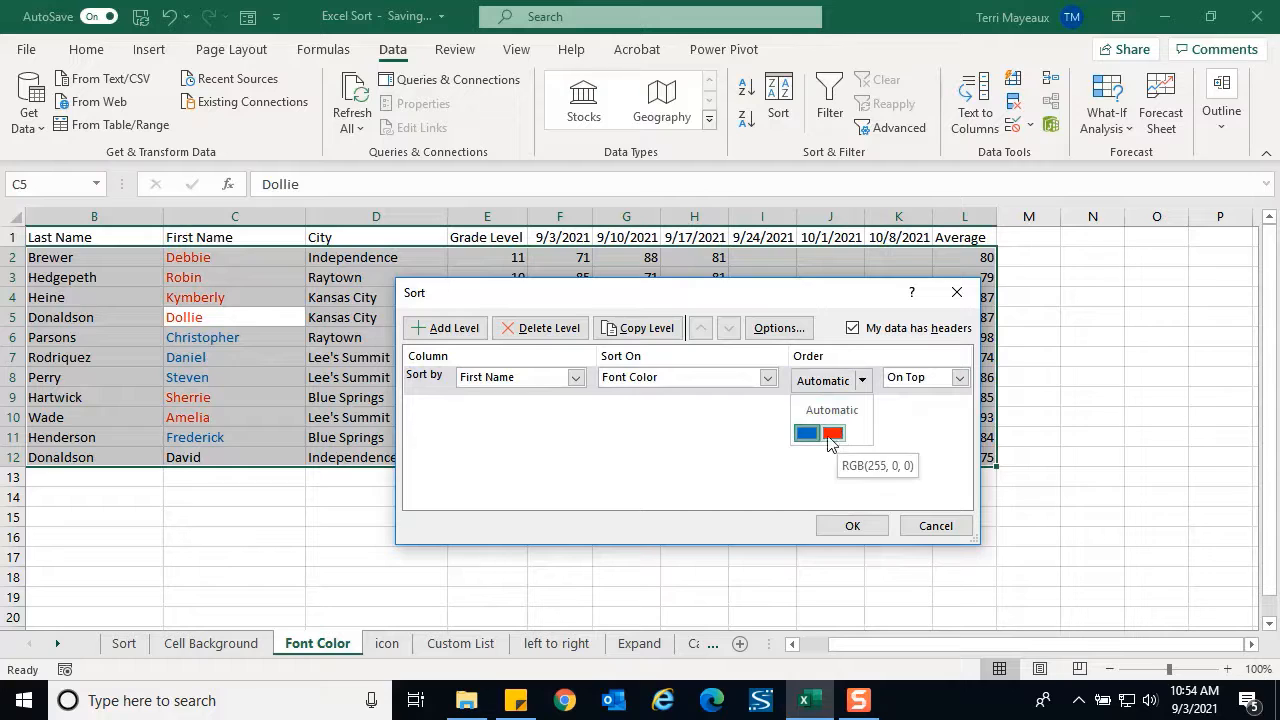
click(808, 433)
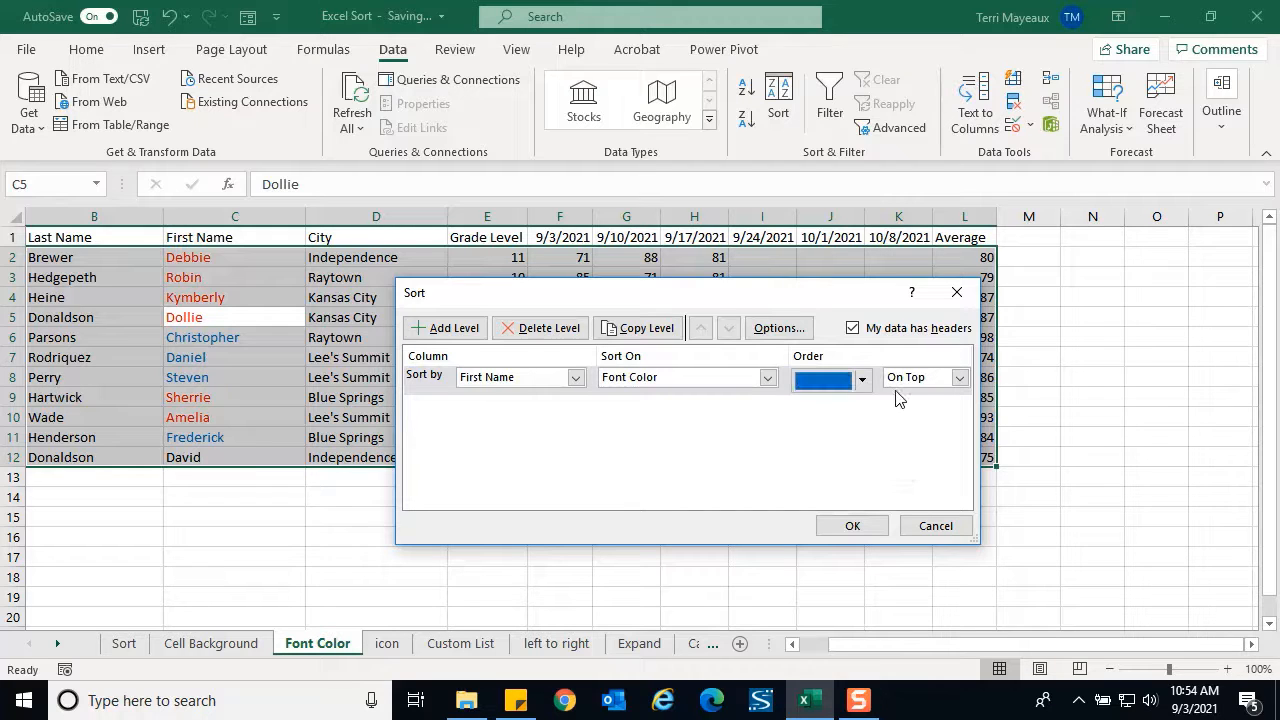
Step: Add a second sort level for First Name, also sorting on Font Color
click(446, 330)
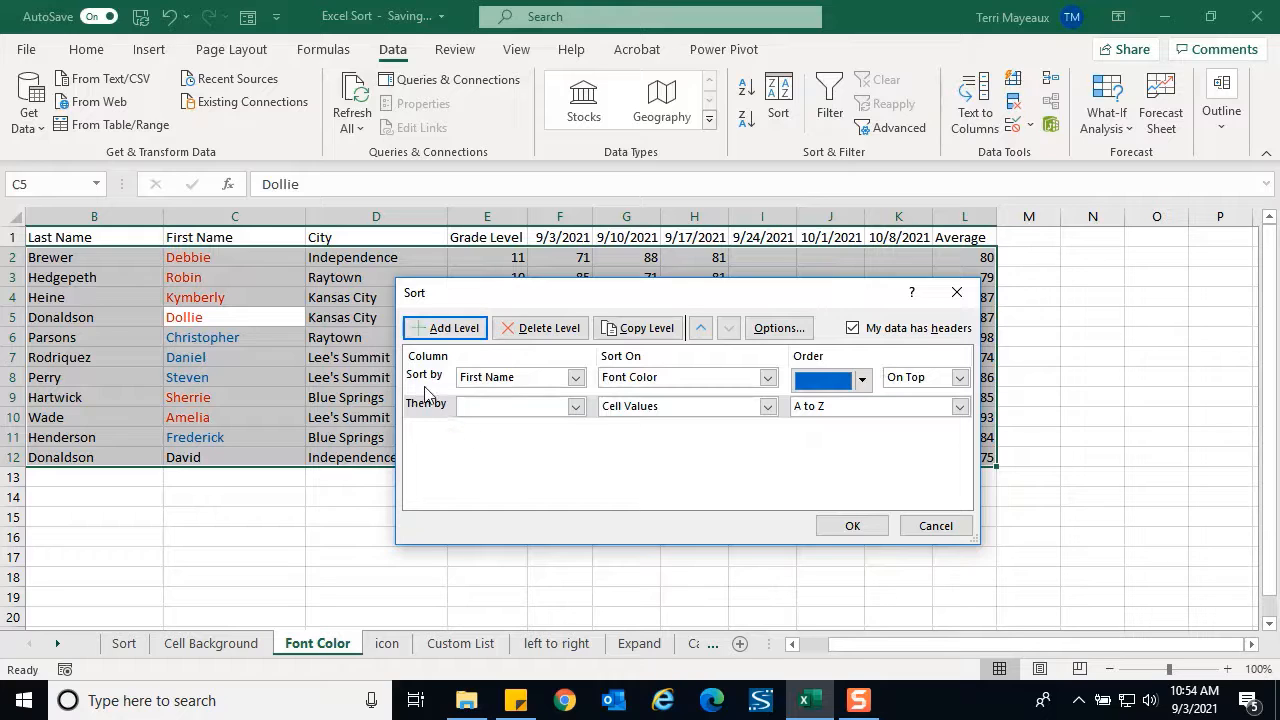
click(576, 407)
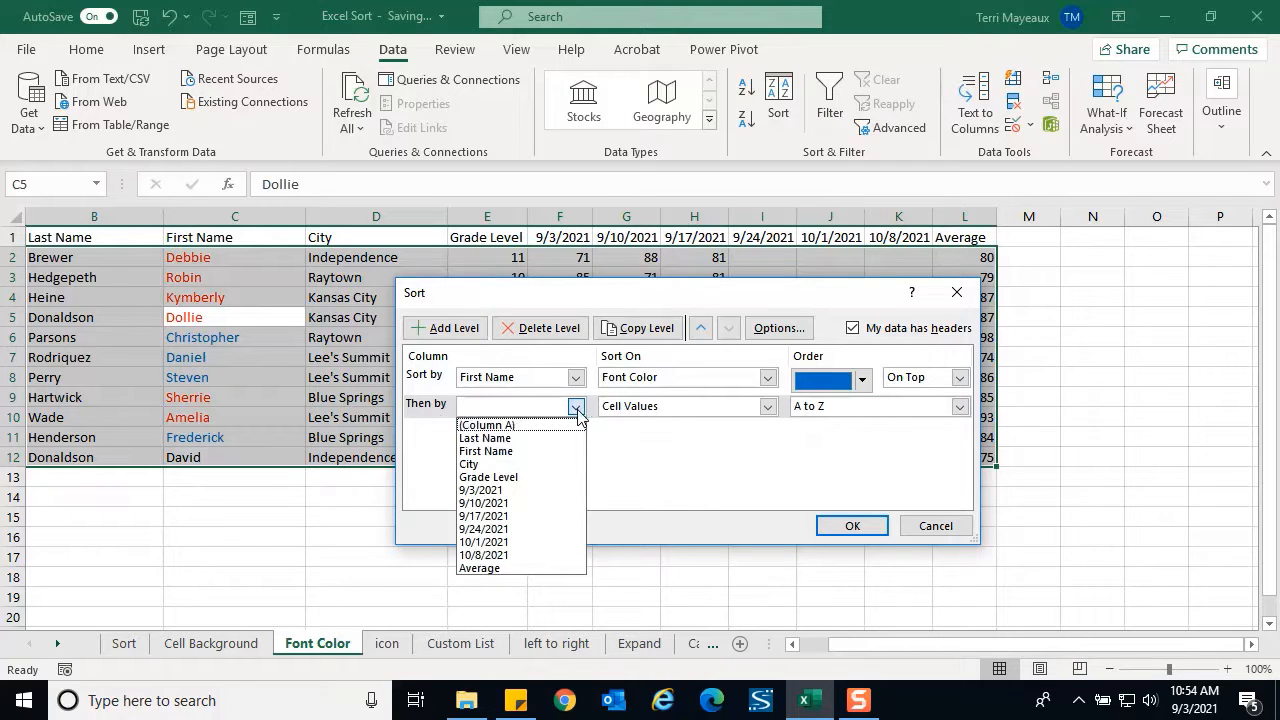
click(512, 453)
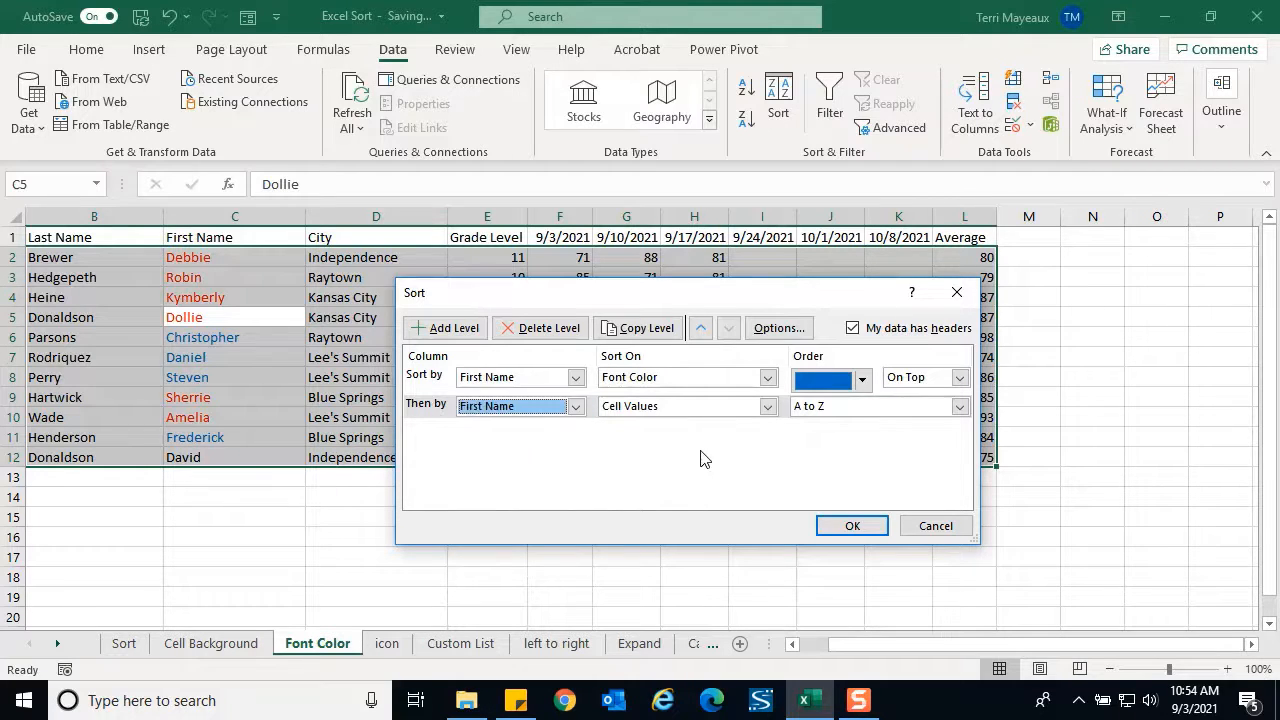
click(767, 407)
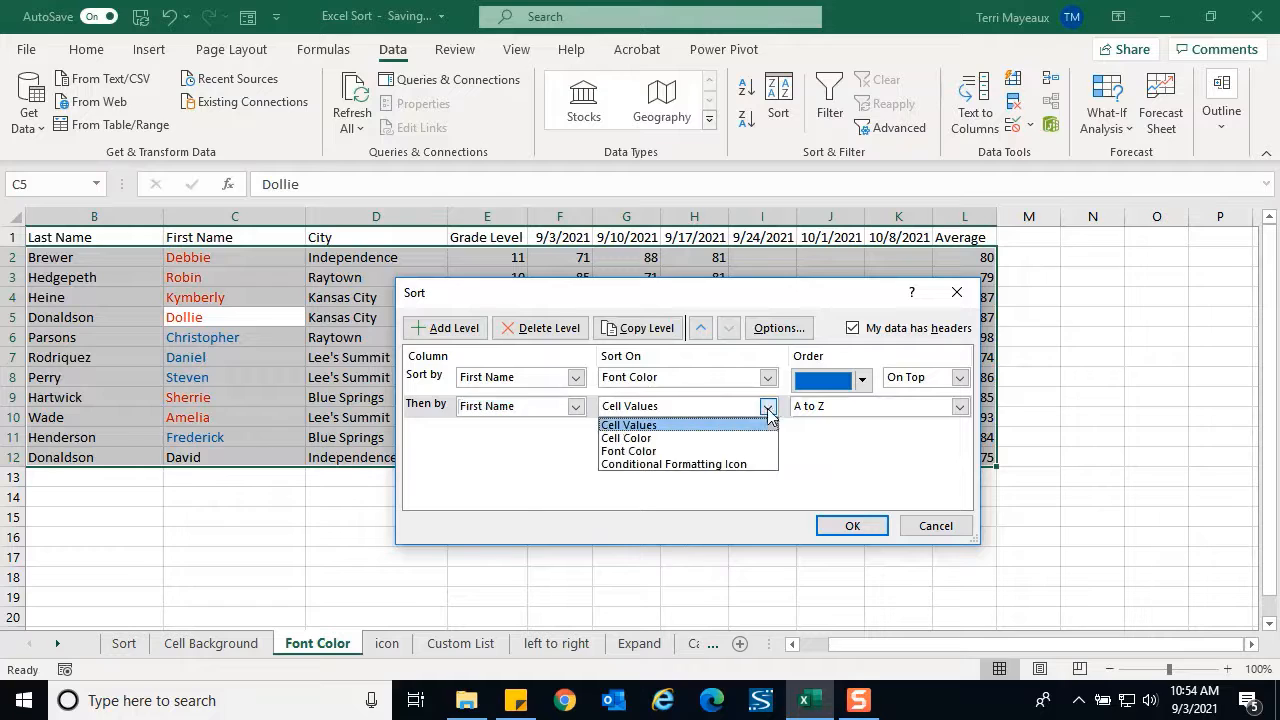
click(643, 452)
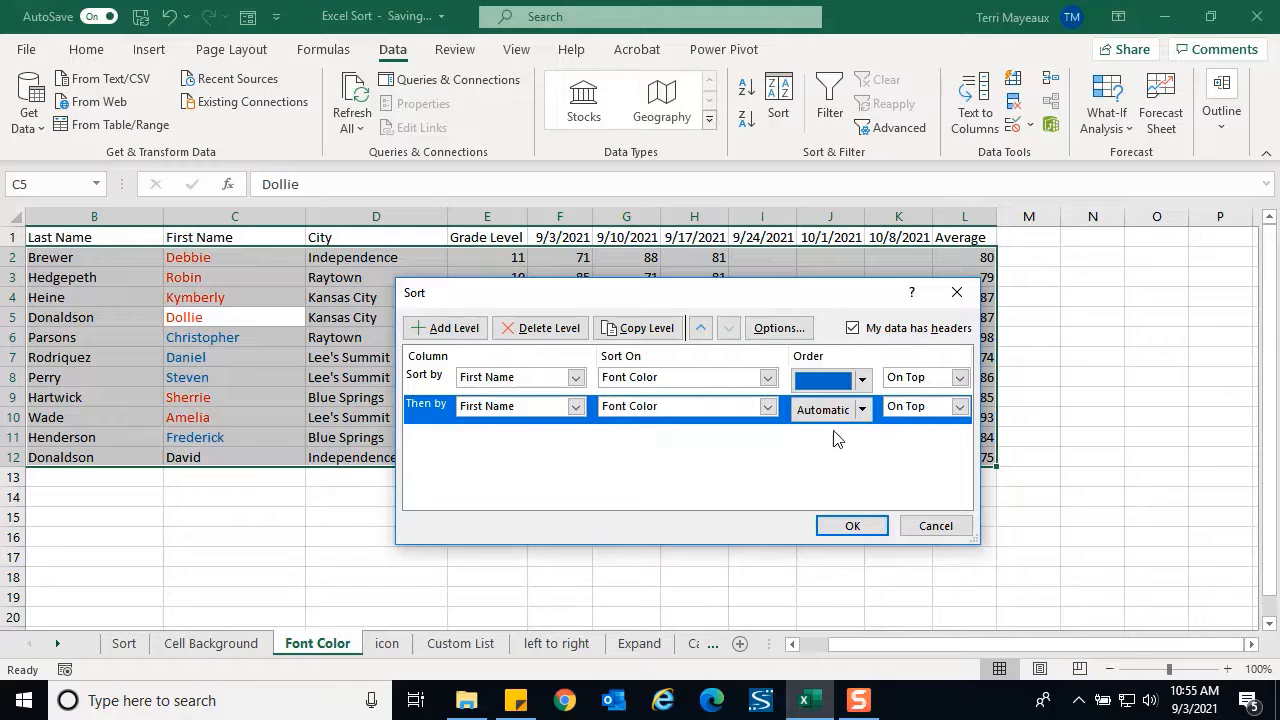
Step: Order the second level with the red font color On Bottom and apply the two-level font color sort
click(862, 410)
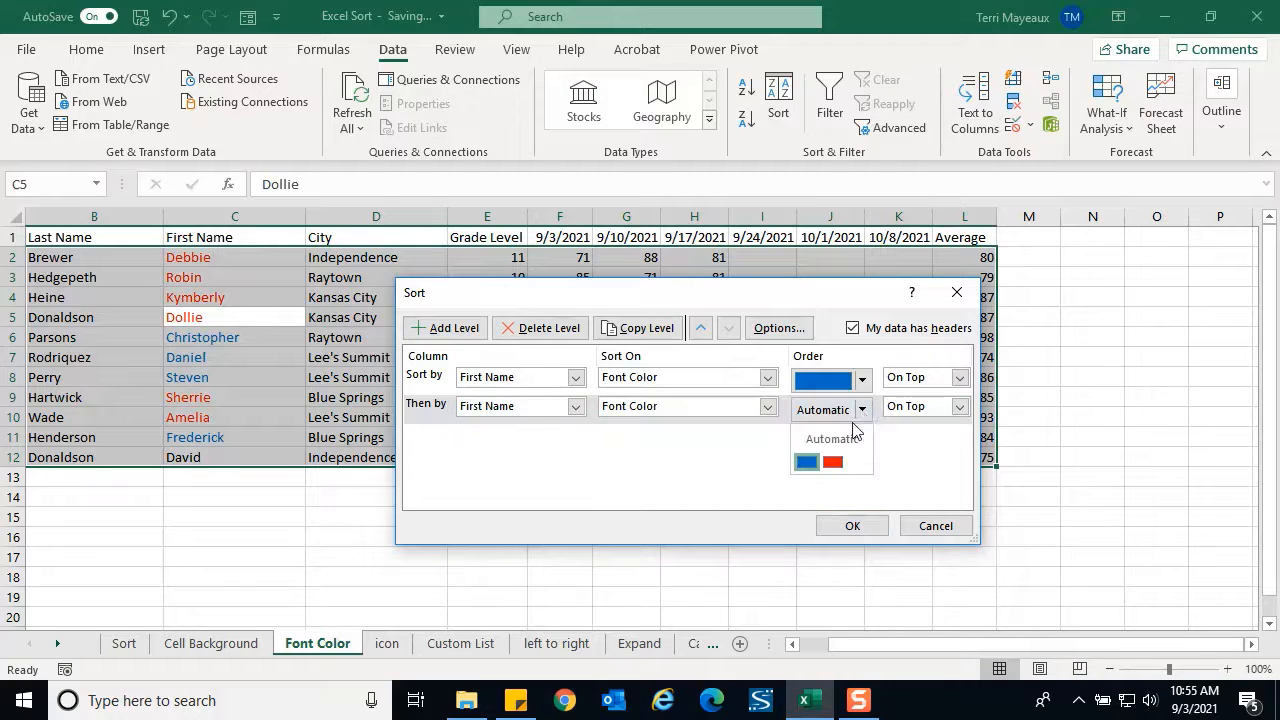
click(835, 460)
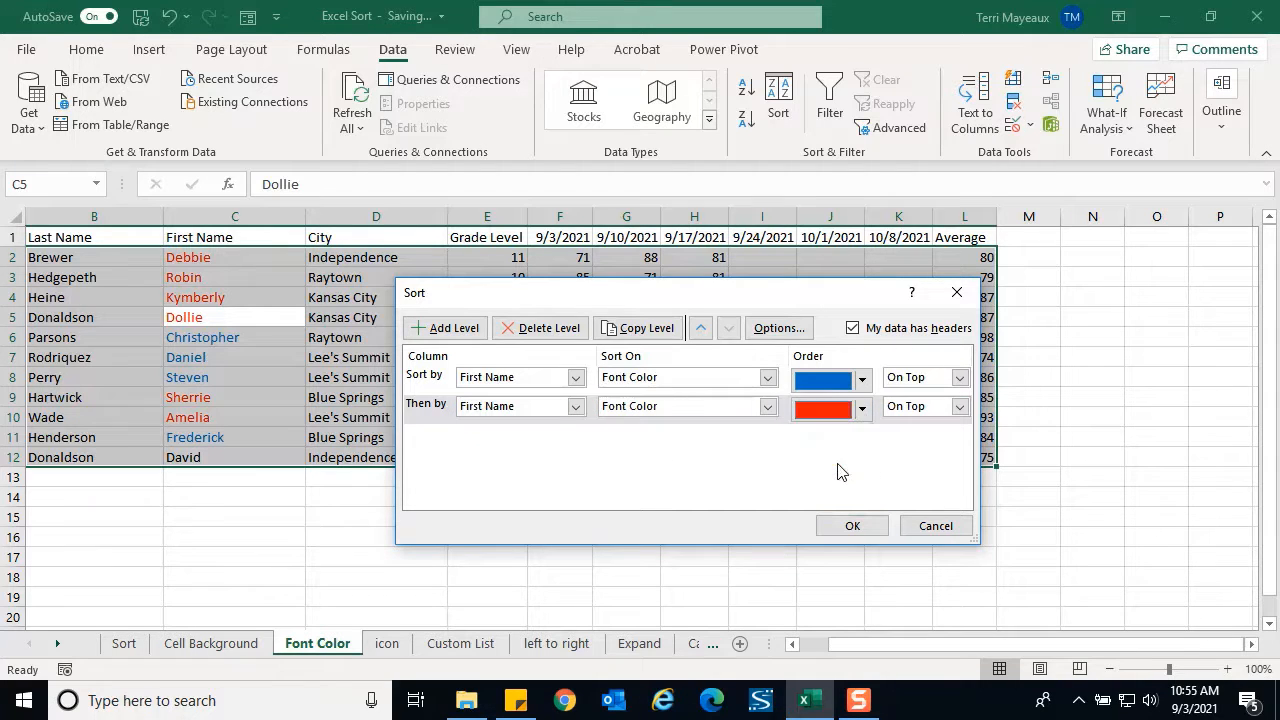
click(959, 406)
click(914, 438)
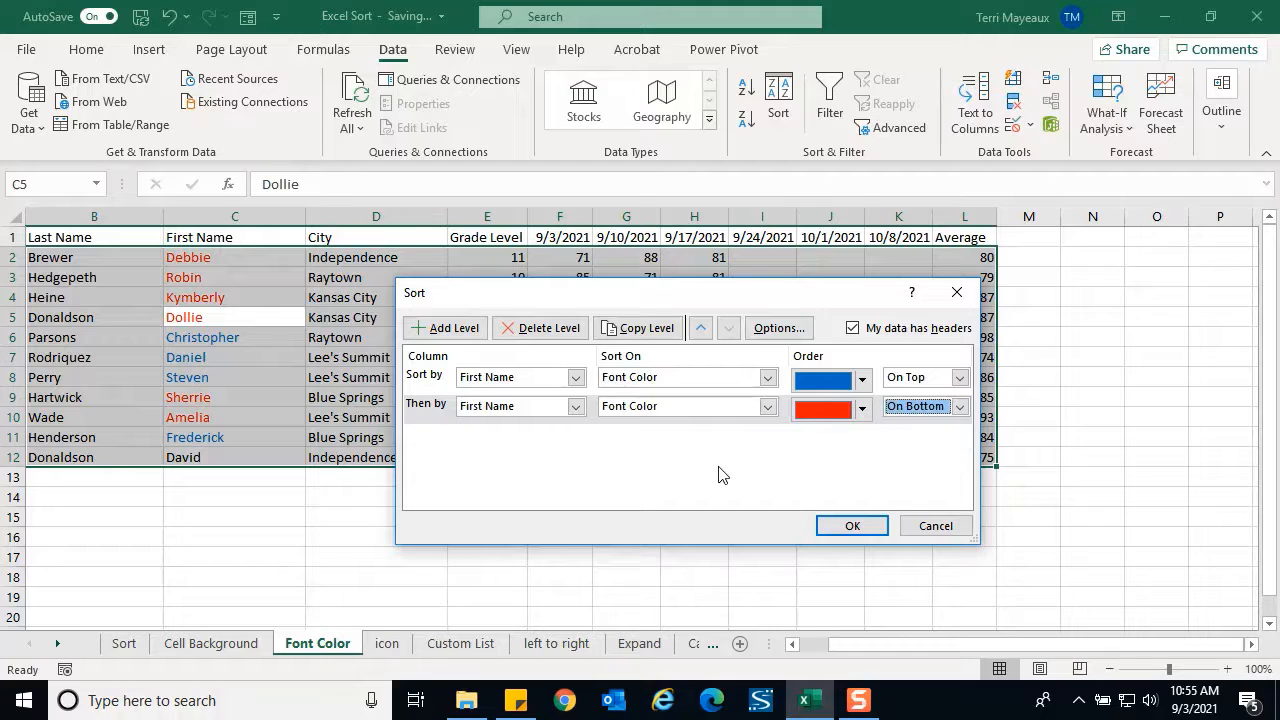
click(860, 528)
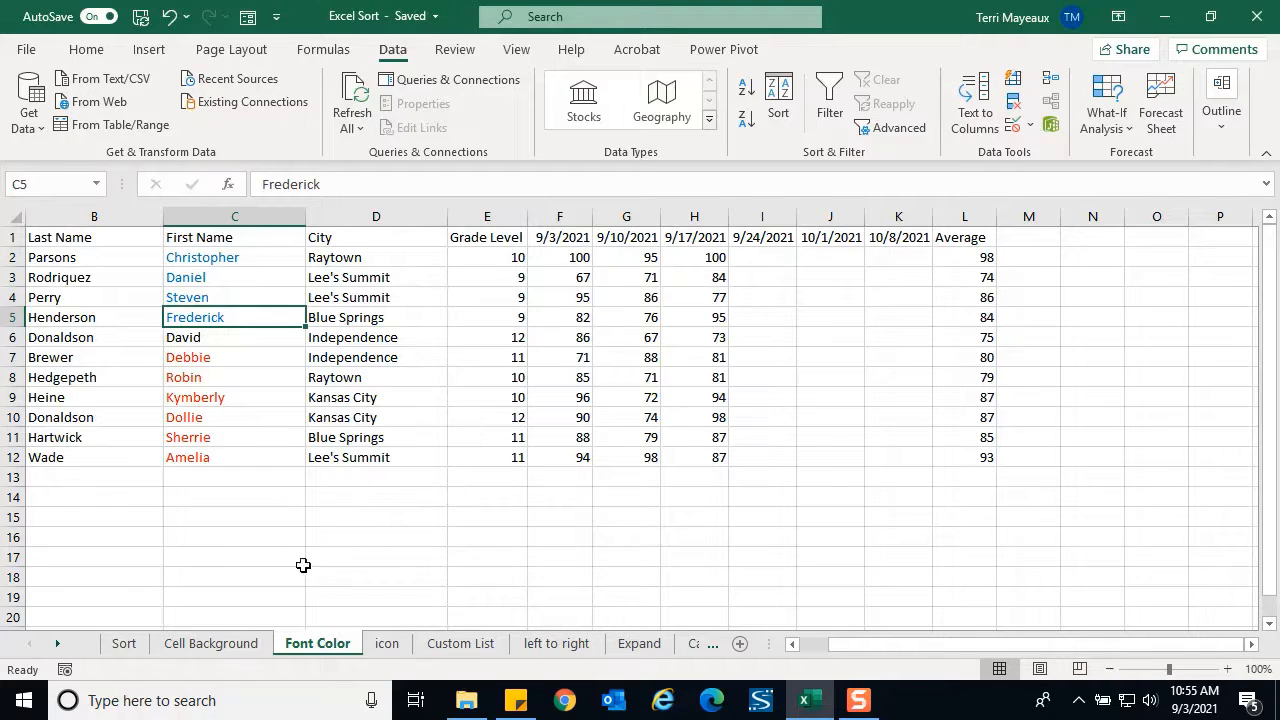
Step: On the icon sheet, apply the Directional icon set with green triangle, yellow dash and red triangle to the Average values in L2:L12
click(387, 644)
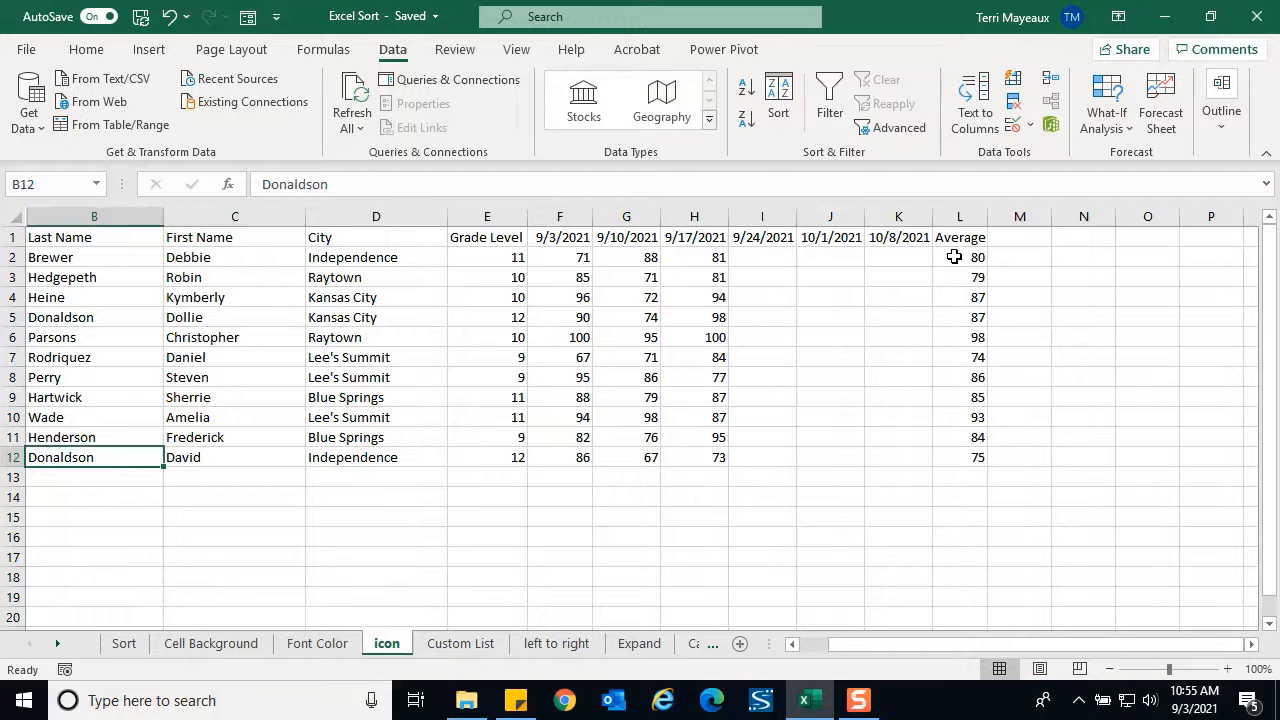
drag(954, 257, 974, 455)
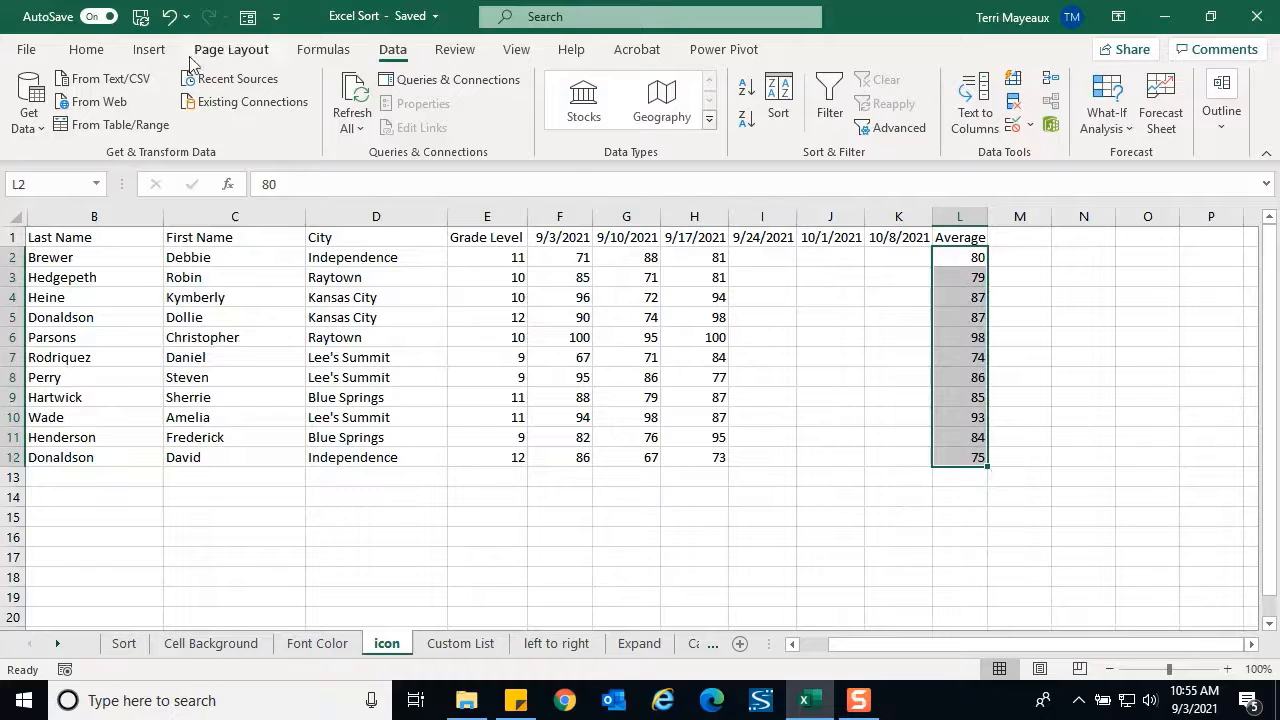
click(86, 50)
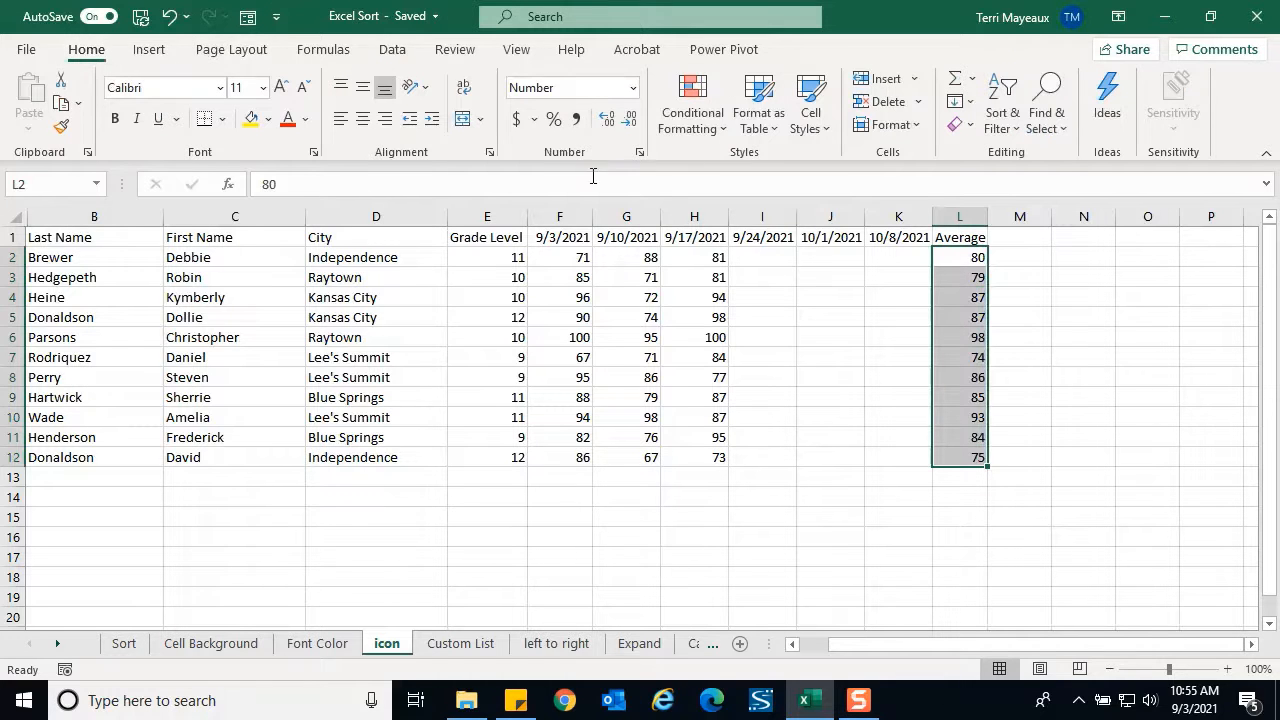
click(724, 134)
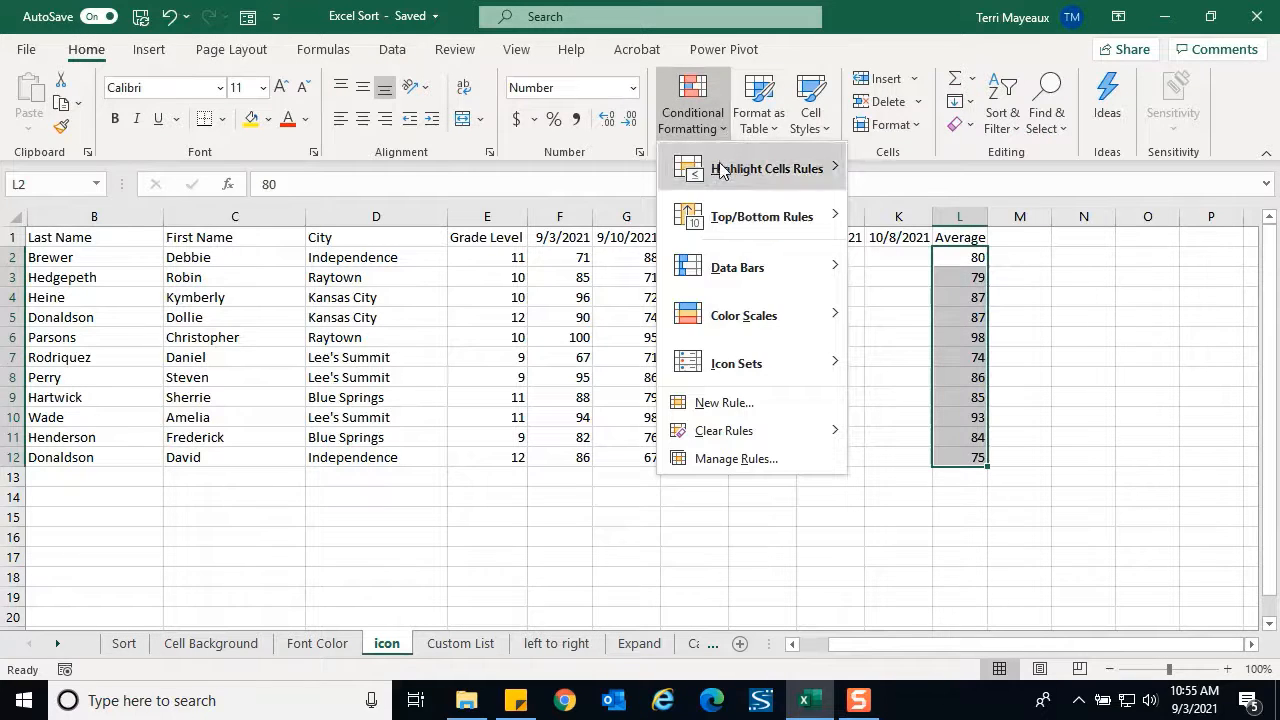
mouse_move(742, 235)
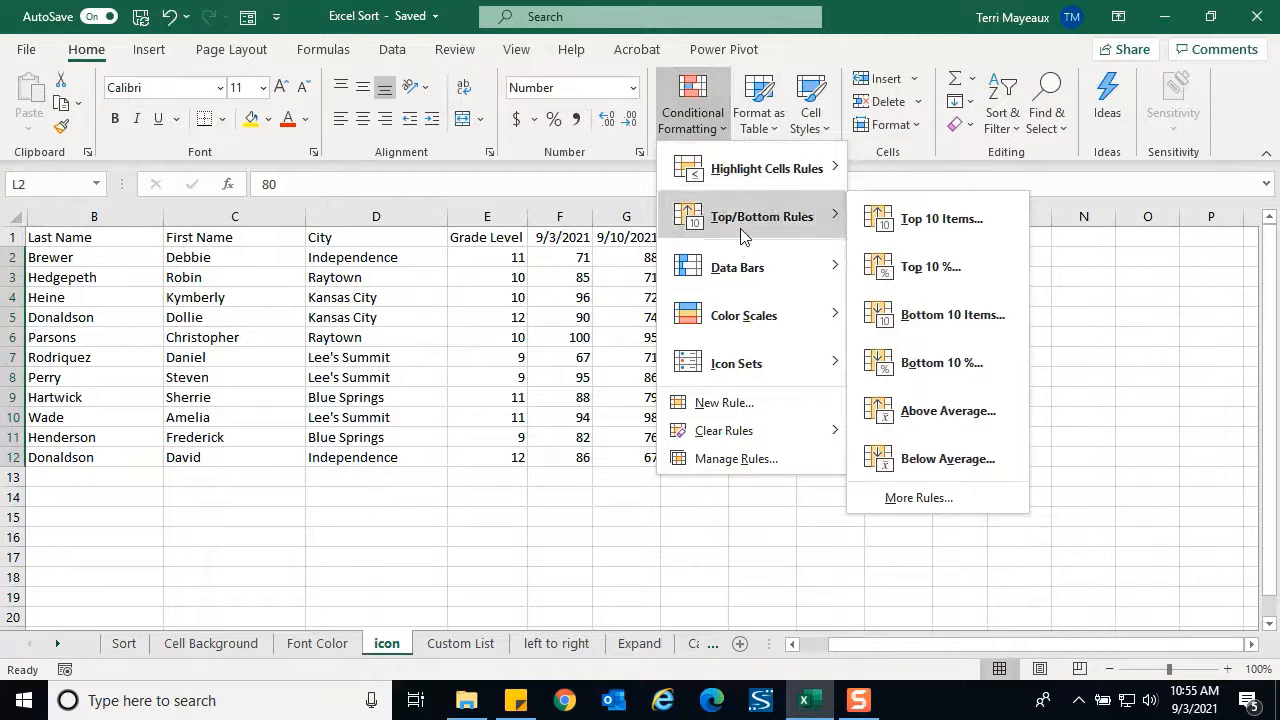
mouse_move(754, 372)
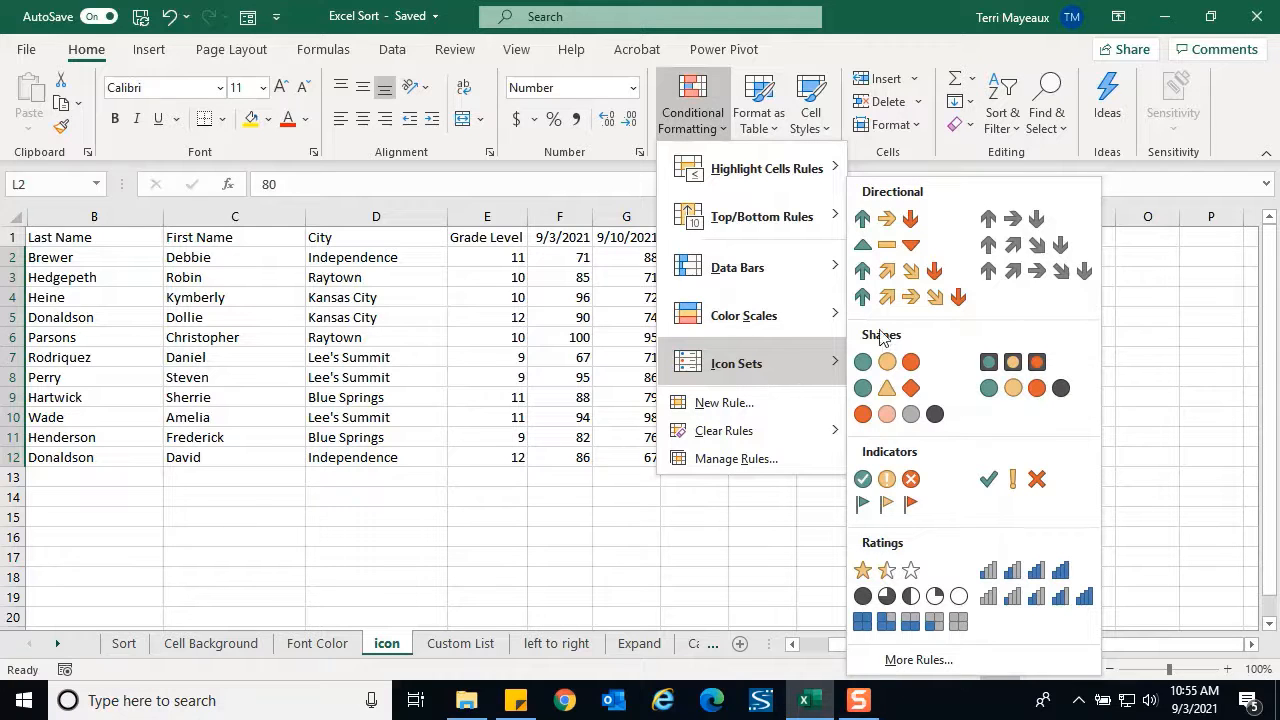
click(912, 246)
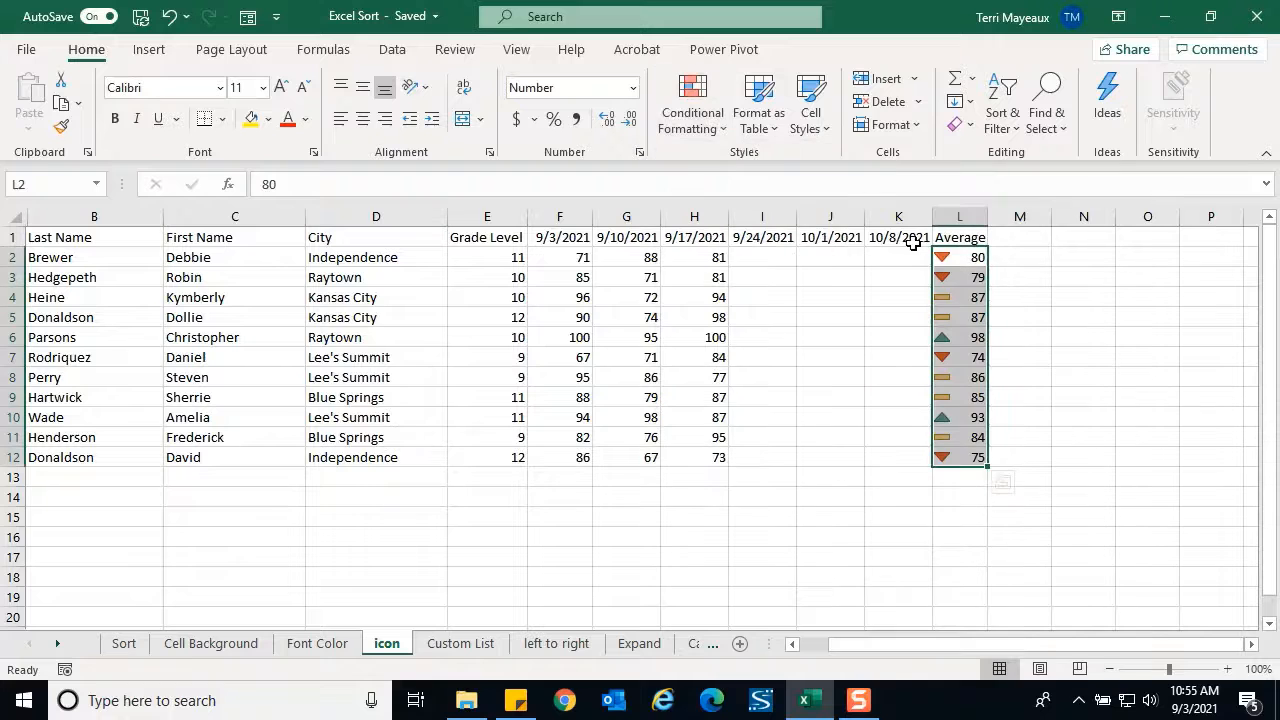
click(1019, 278)
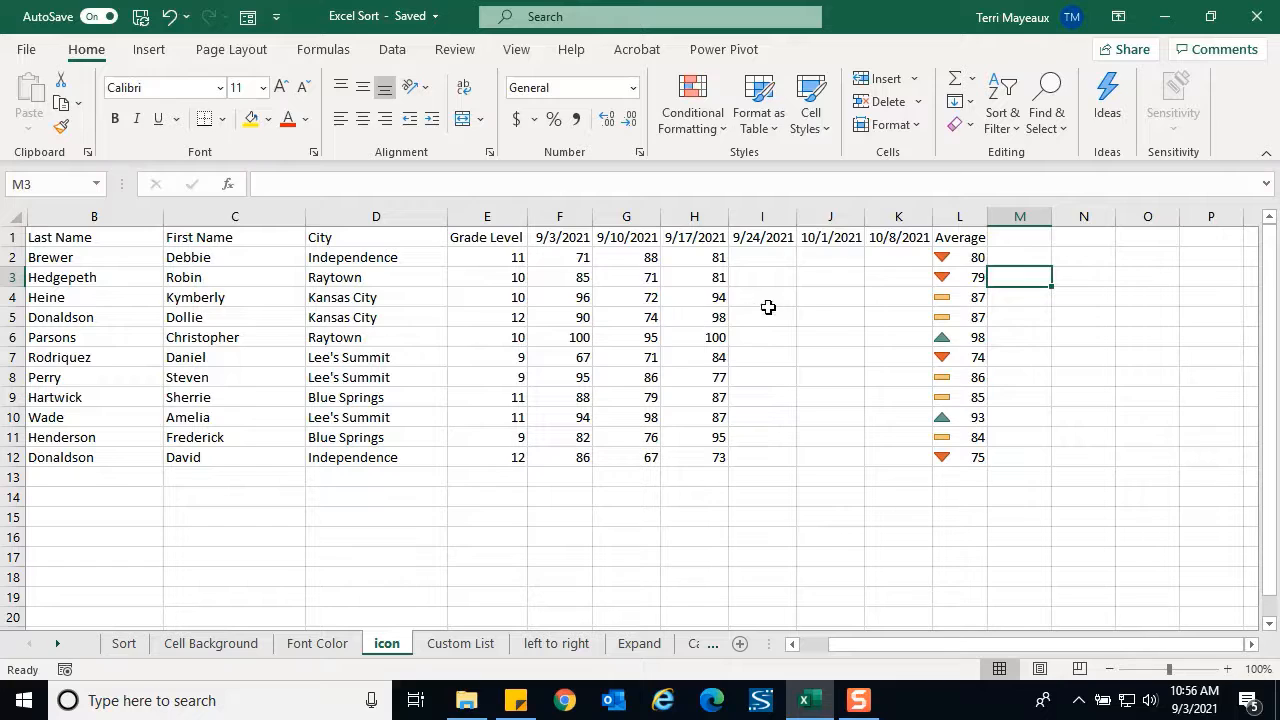
Step: Begin a custom sort of the grade table by Average on Conditional Formatting Icon, with the green up triangle On Top
click(500, 298)
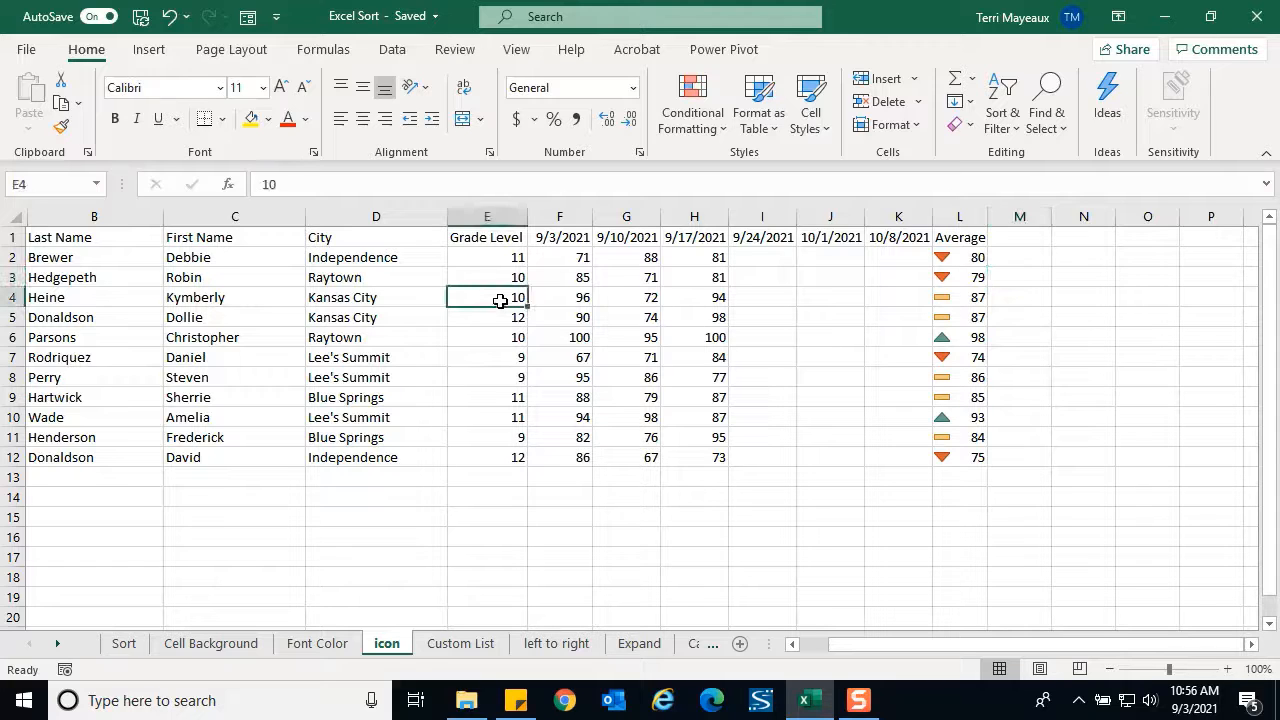
click(403, 52)
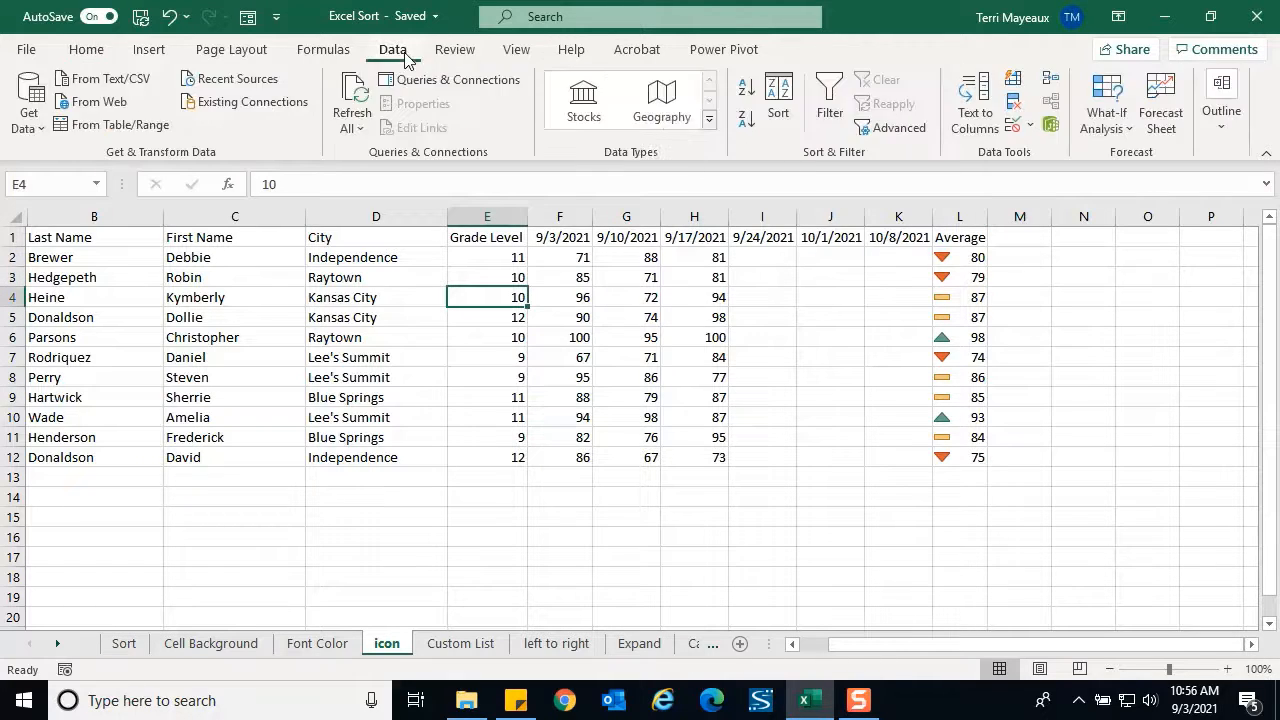
click(780, 103)
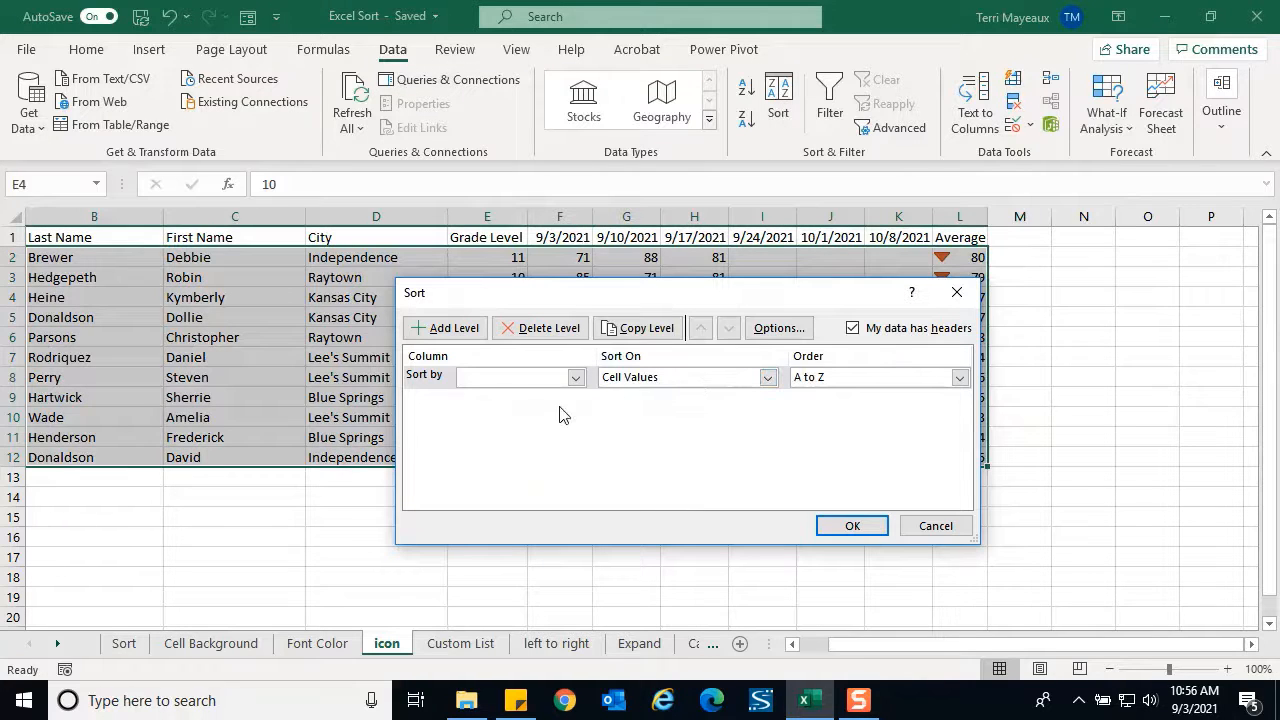
click(577, 379)
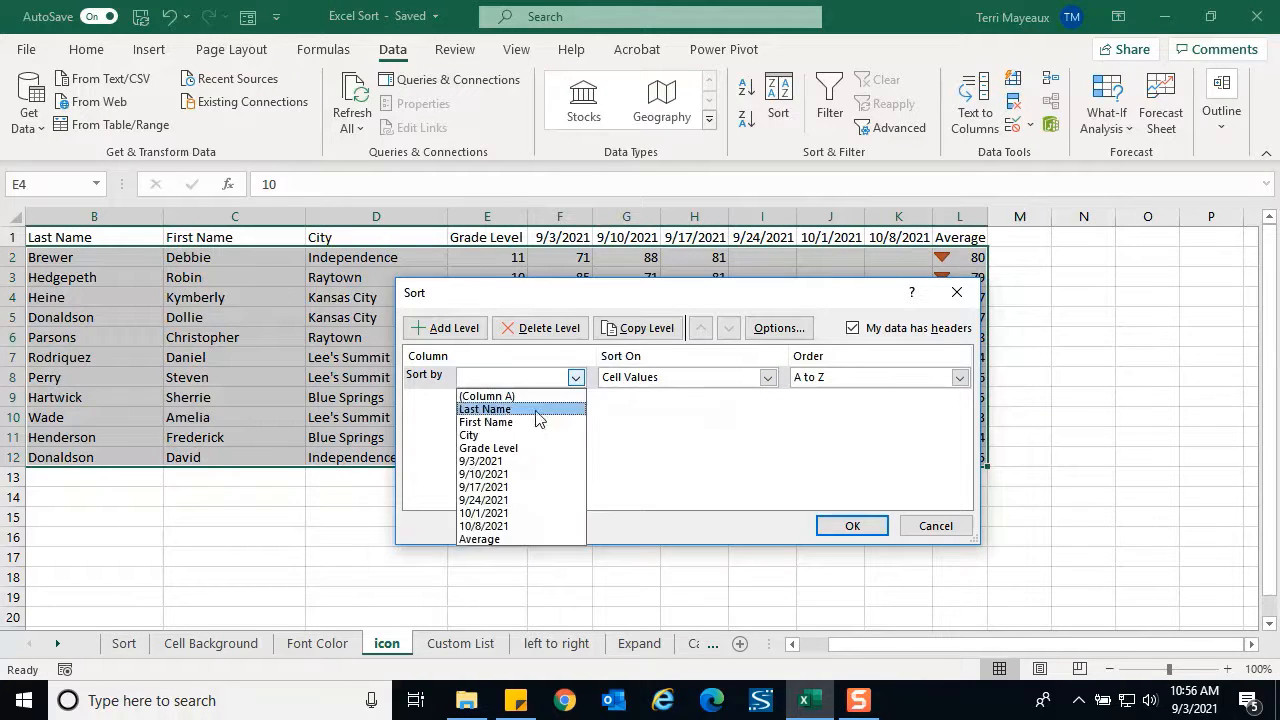
click(495, 540)
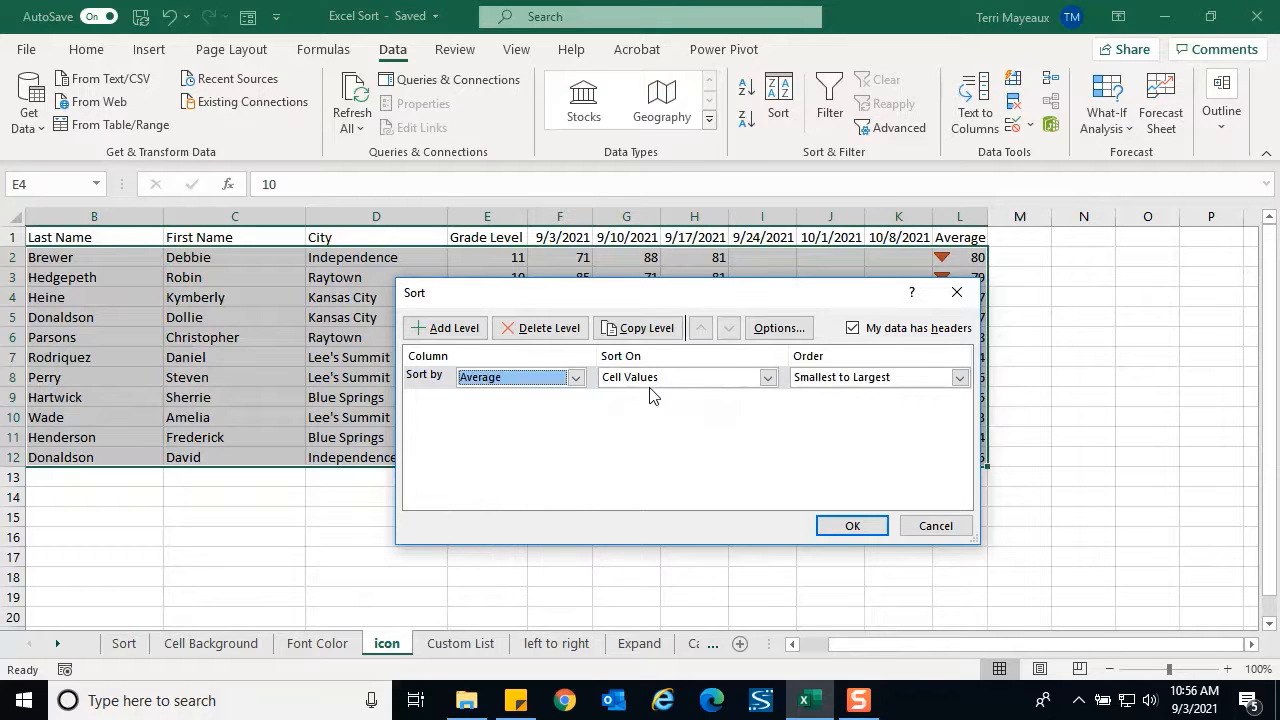
click(767, 378)
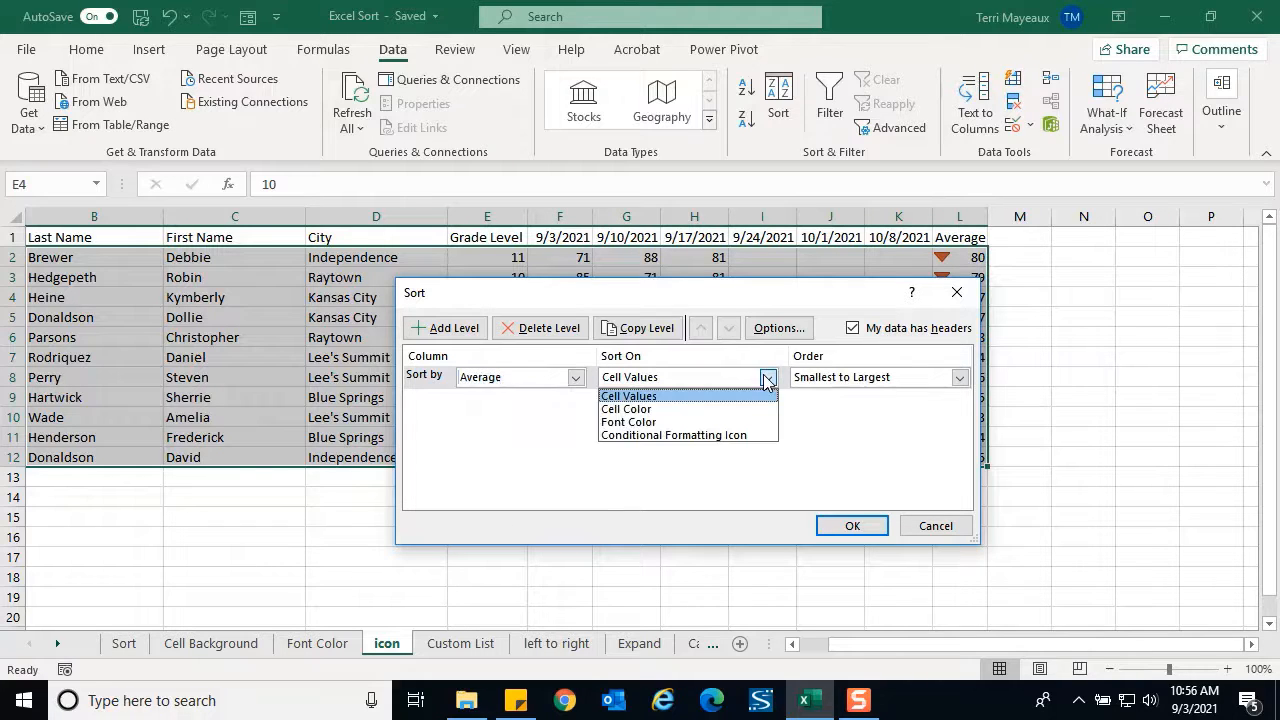
click(687, 436)
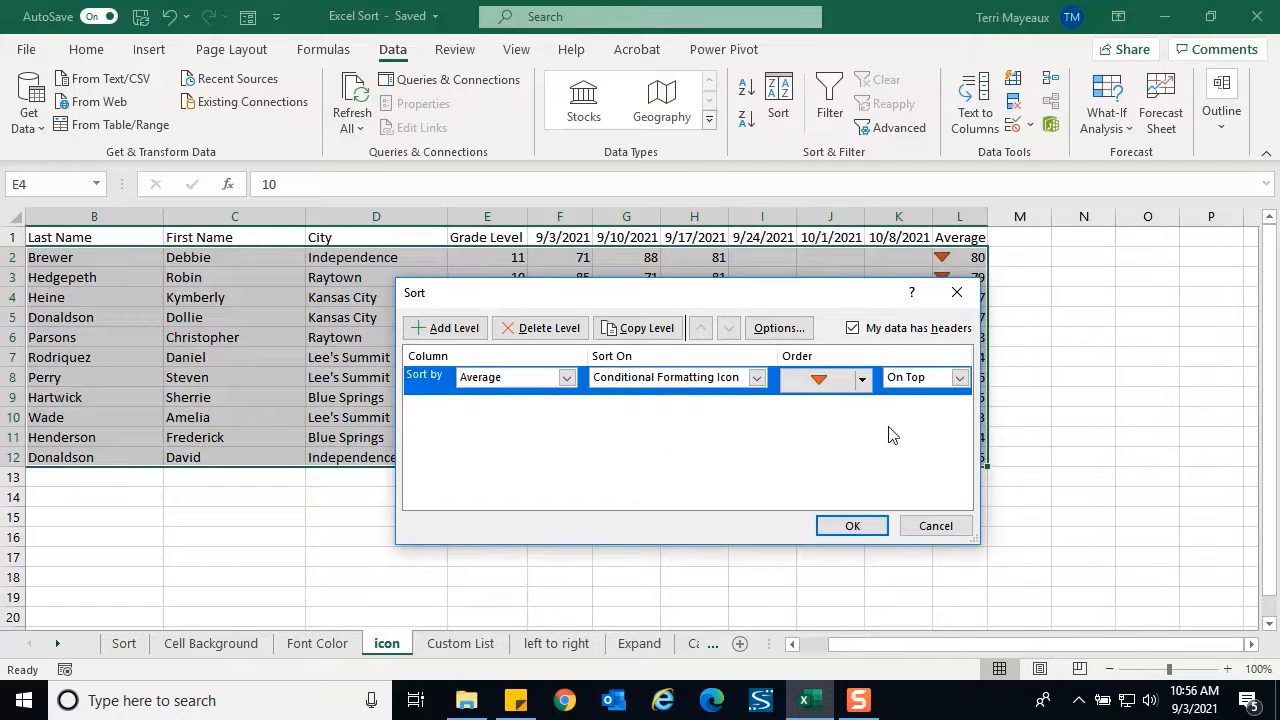
click(863, 381)
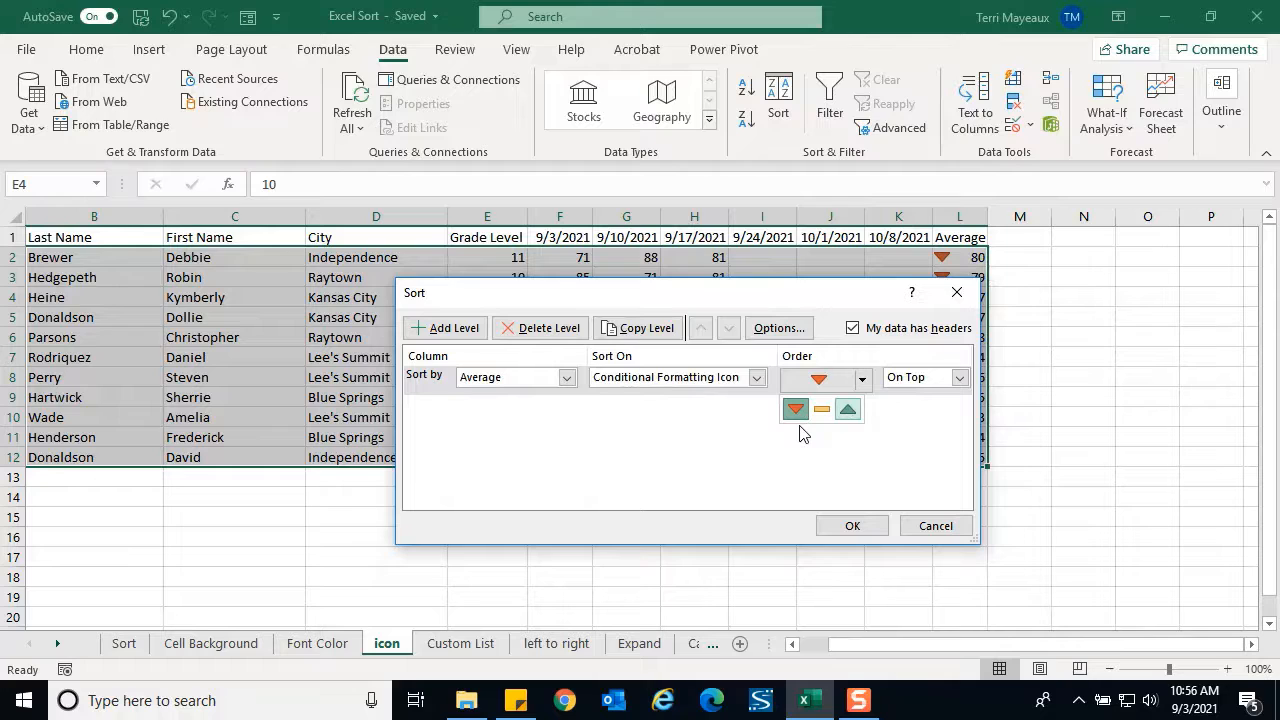
click(849, 410)
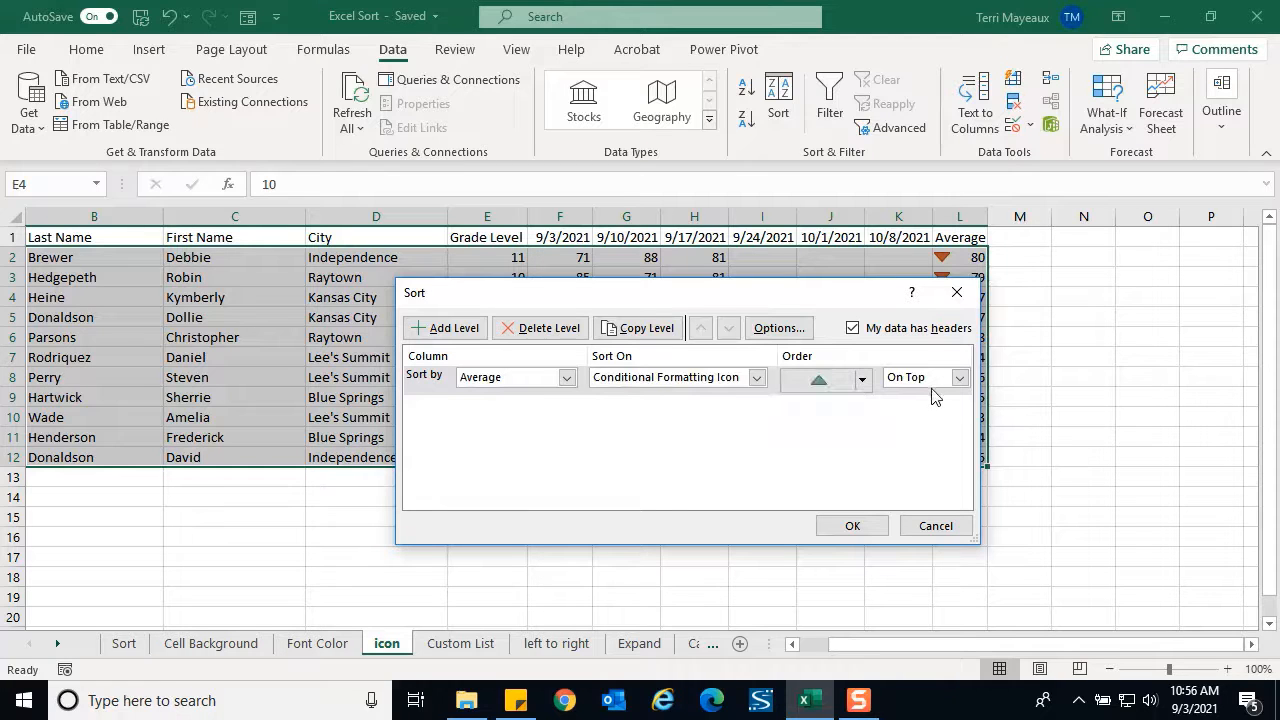
Step: Add a second sort level for Average, also sorting on Conditional Formatting Icon
click(456, 330)
click(566, 406)
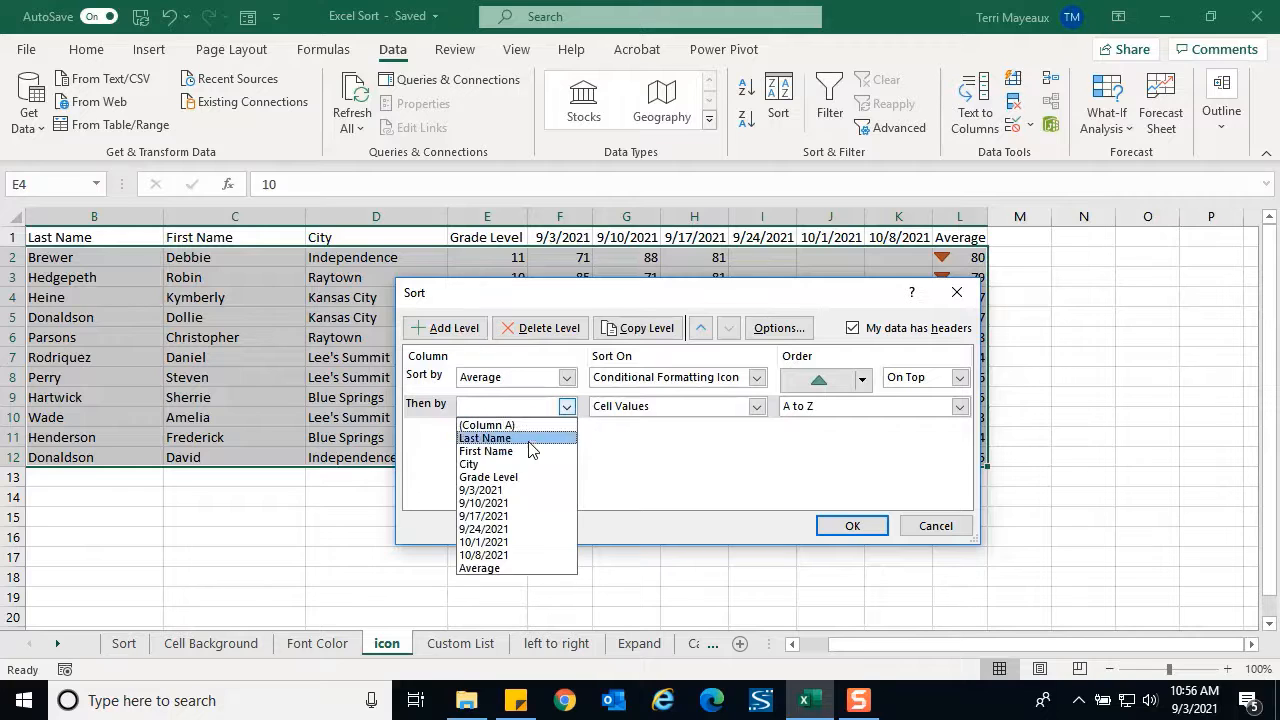
click(507, 568)
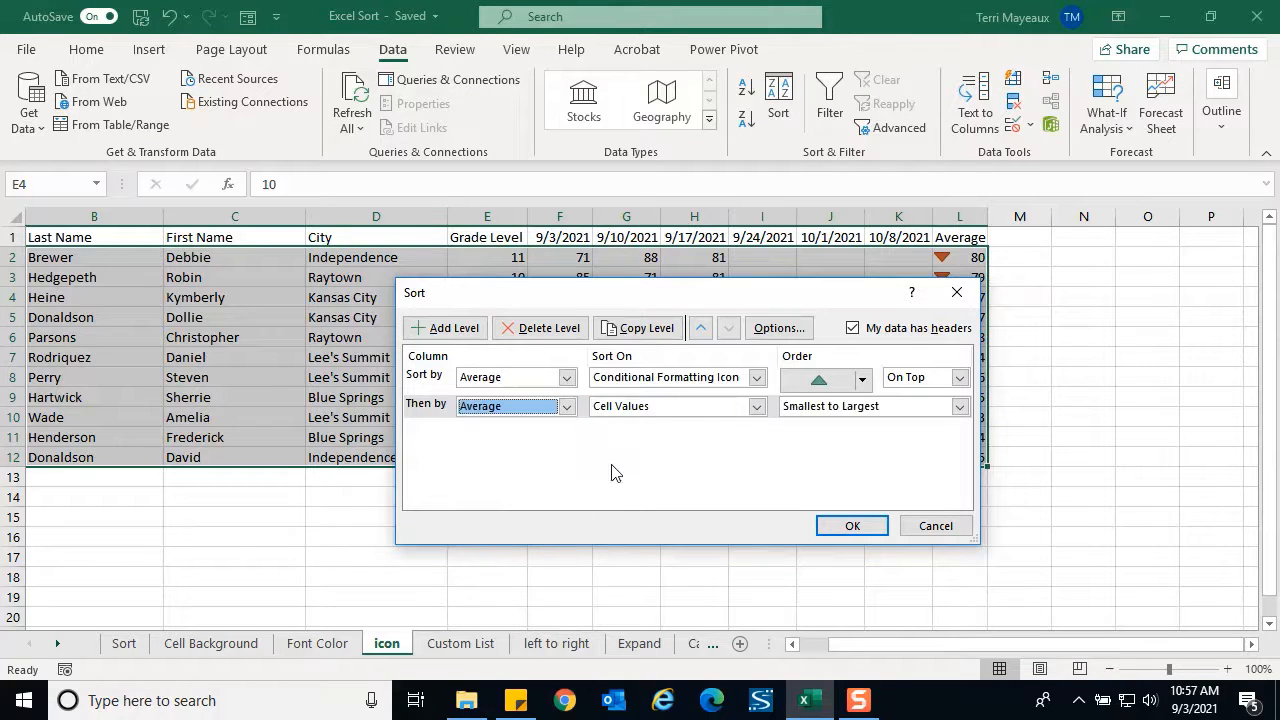
click(756, 407)
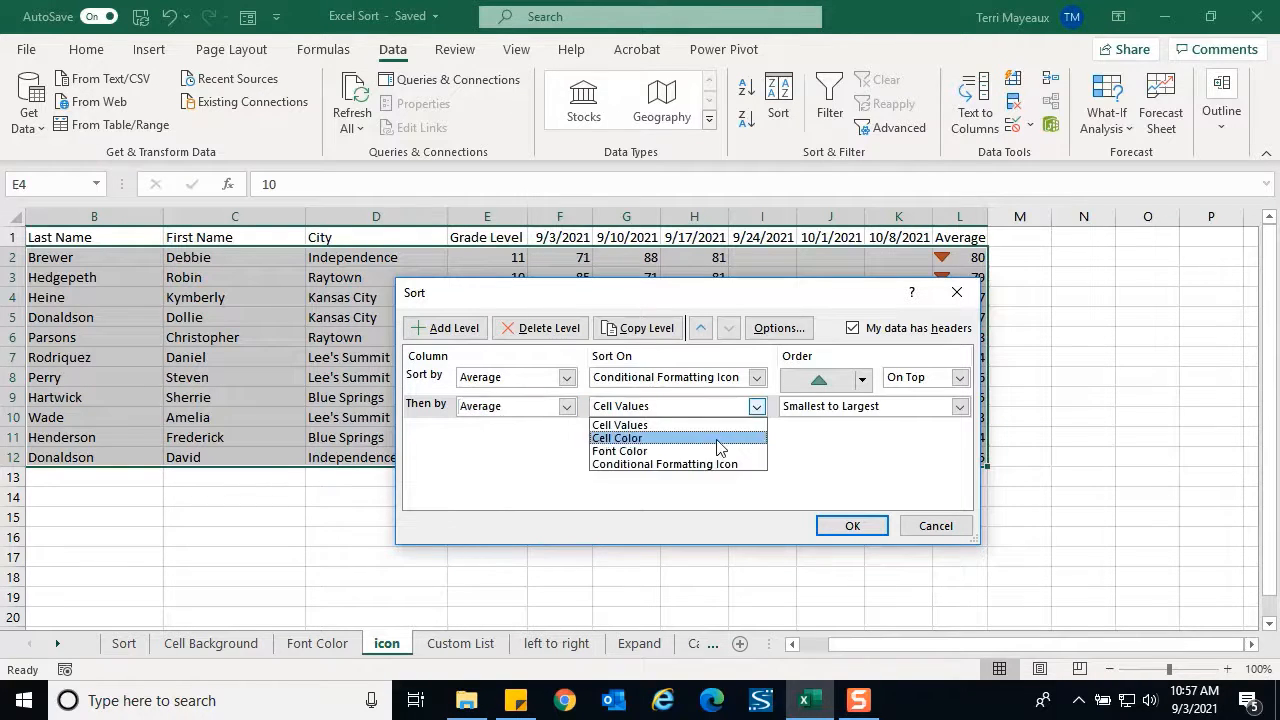
click(700, 465)
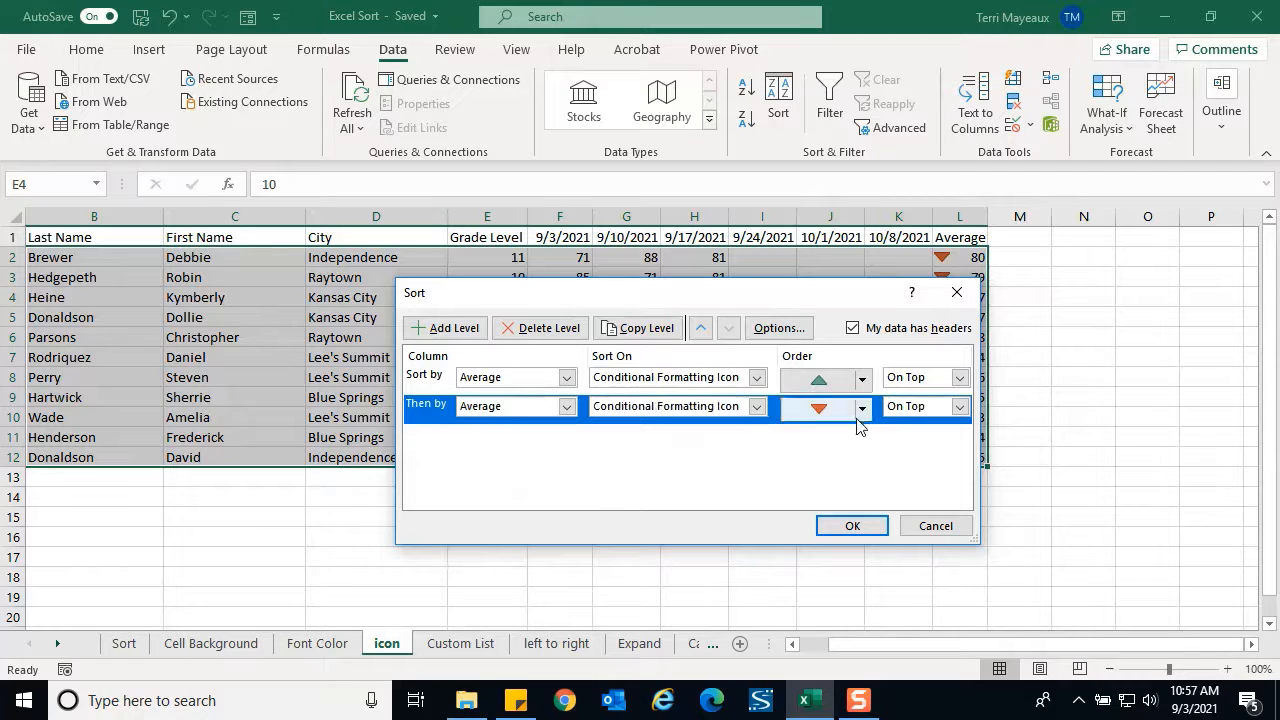
Step: Place the second level's red down triangle On Bottom and apply the two-level icon sort
click(959, 406)
click(914, 439)
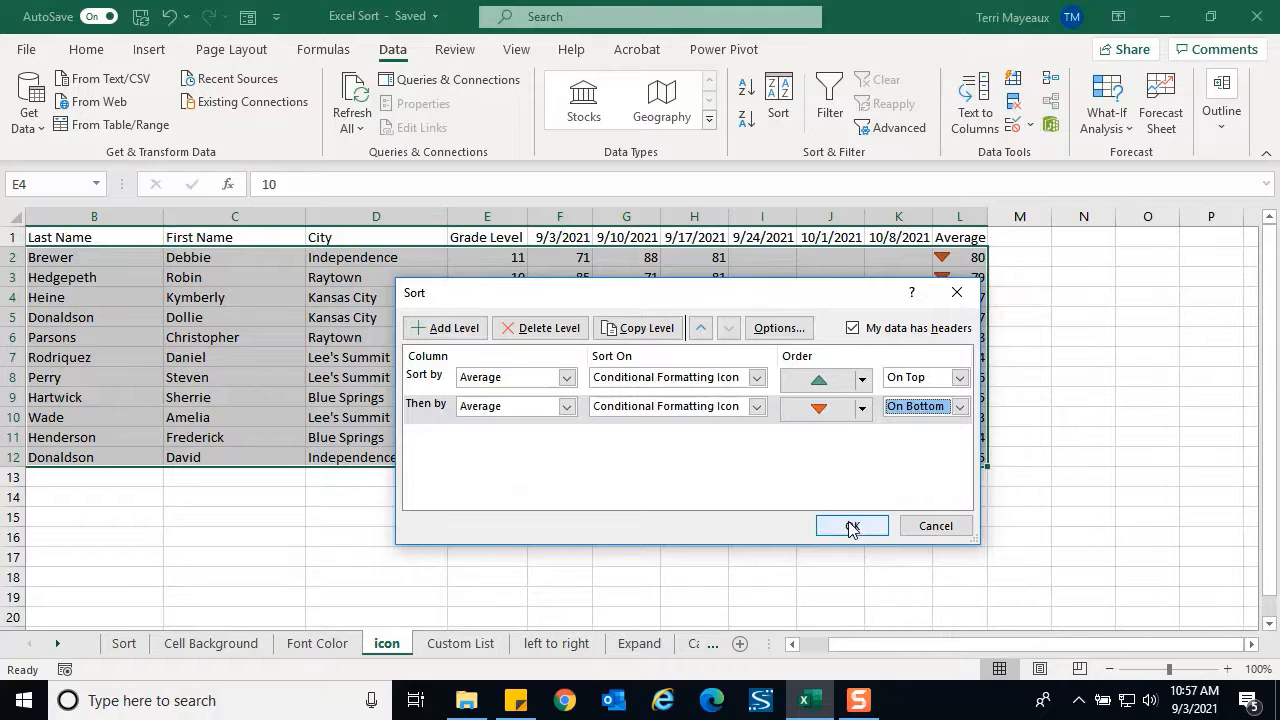
click(850, 525)
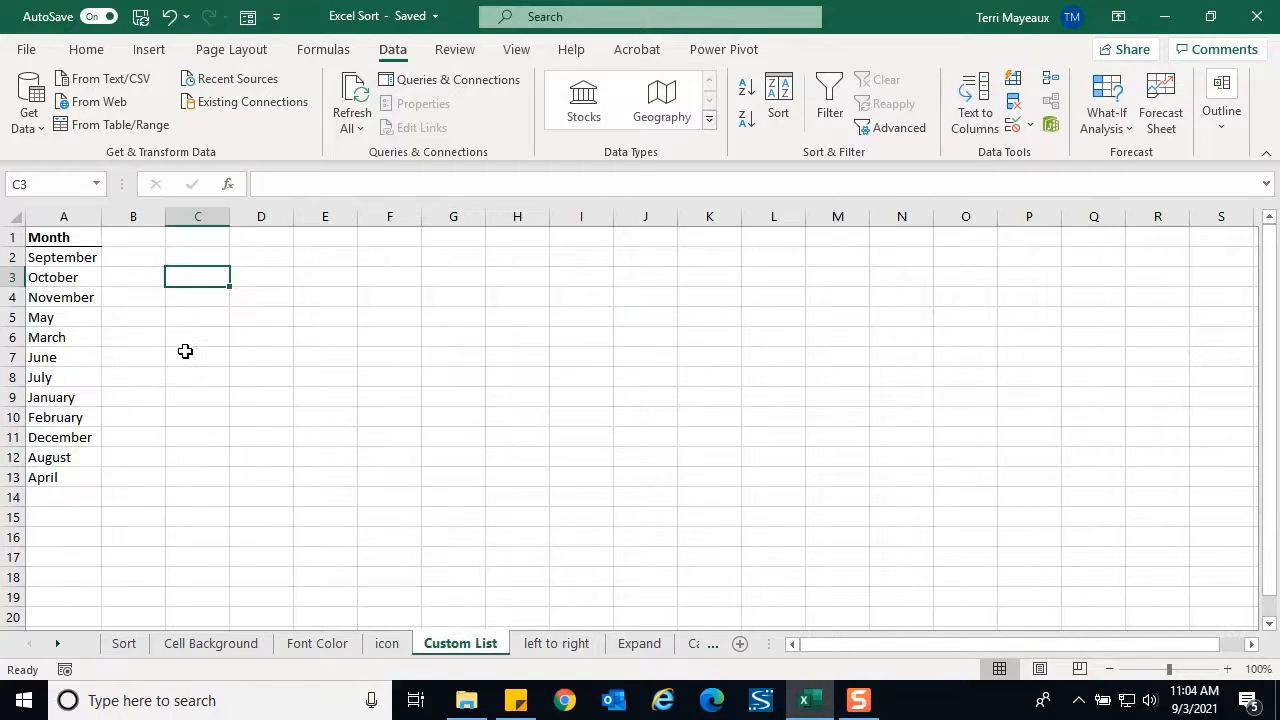
Step: Sort the Month column on the Custom List sheet by cell values using the January, February, March, April custom list order
click(185, 352)
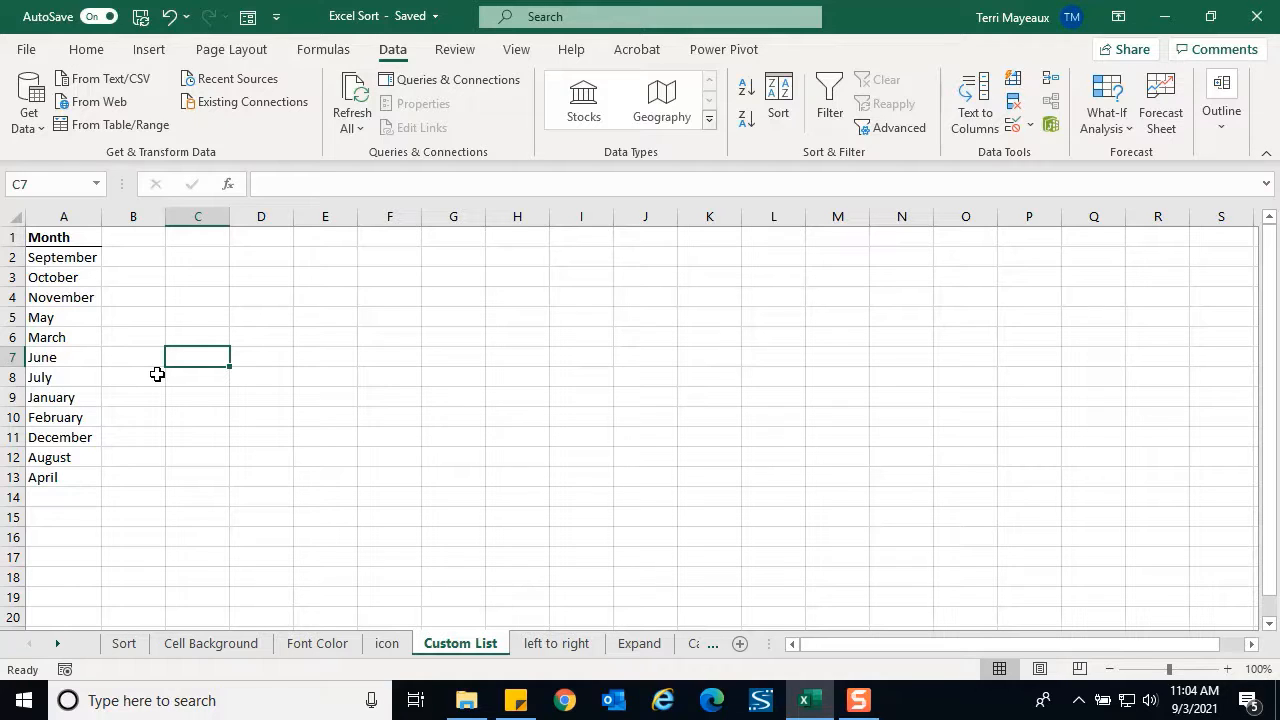
click(72, 316)
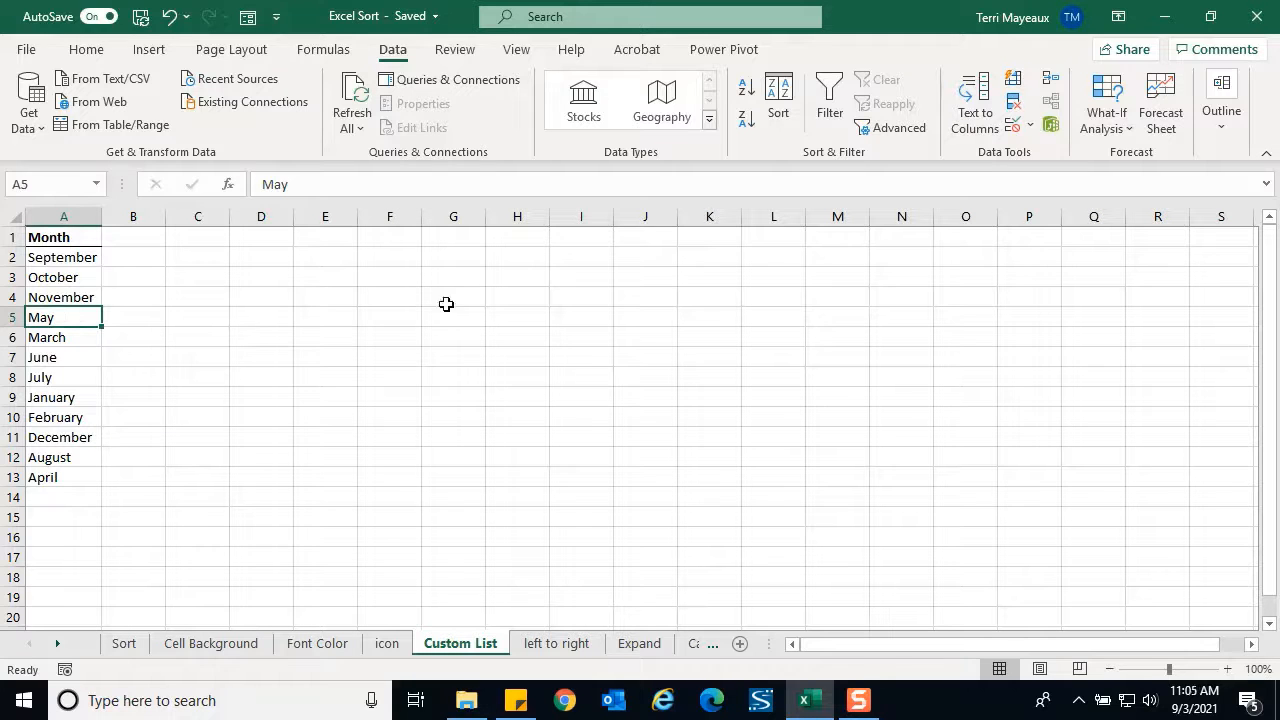
click(781, 114)
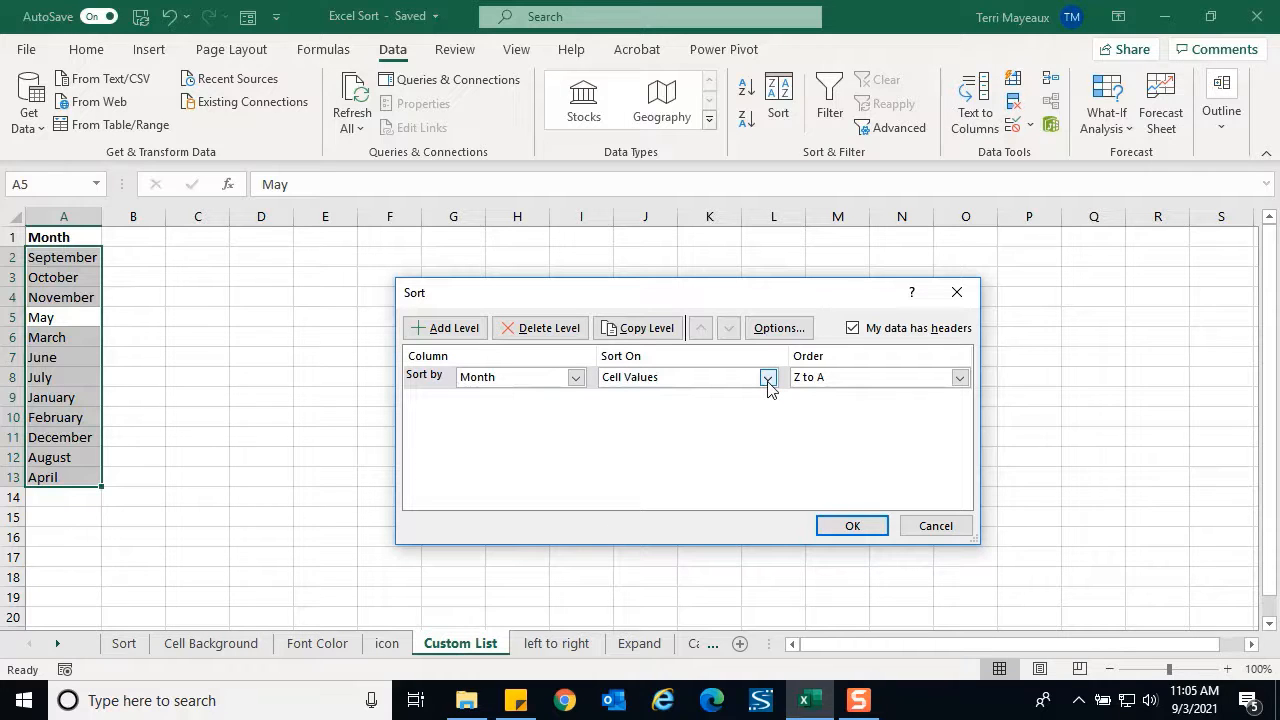
click(959, 377)
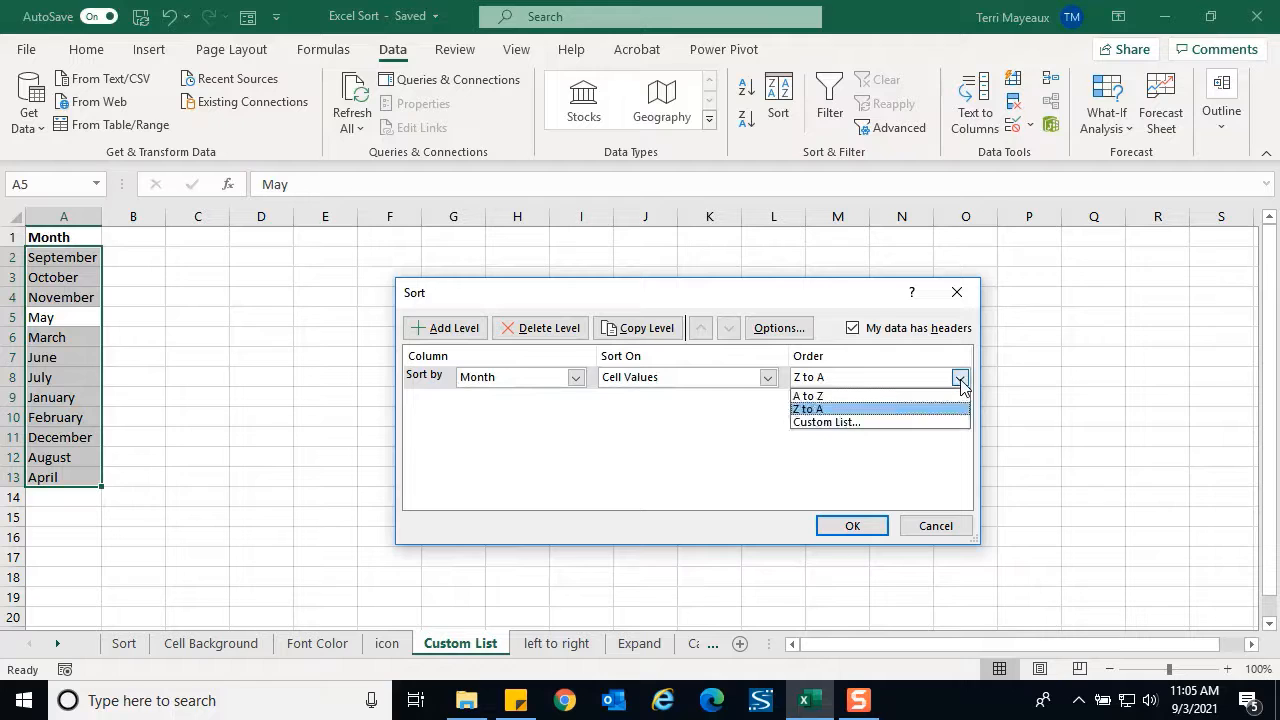
click(846, 422)
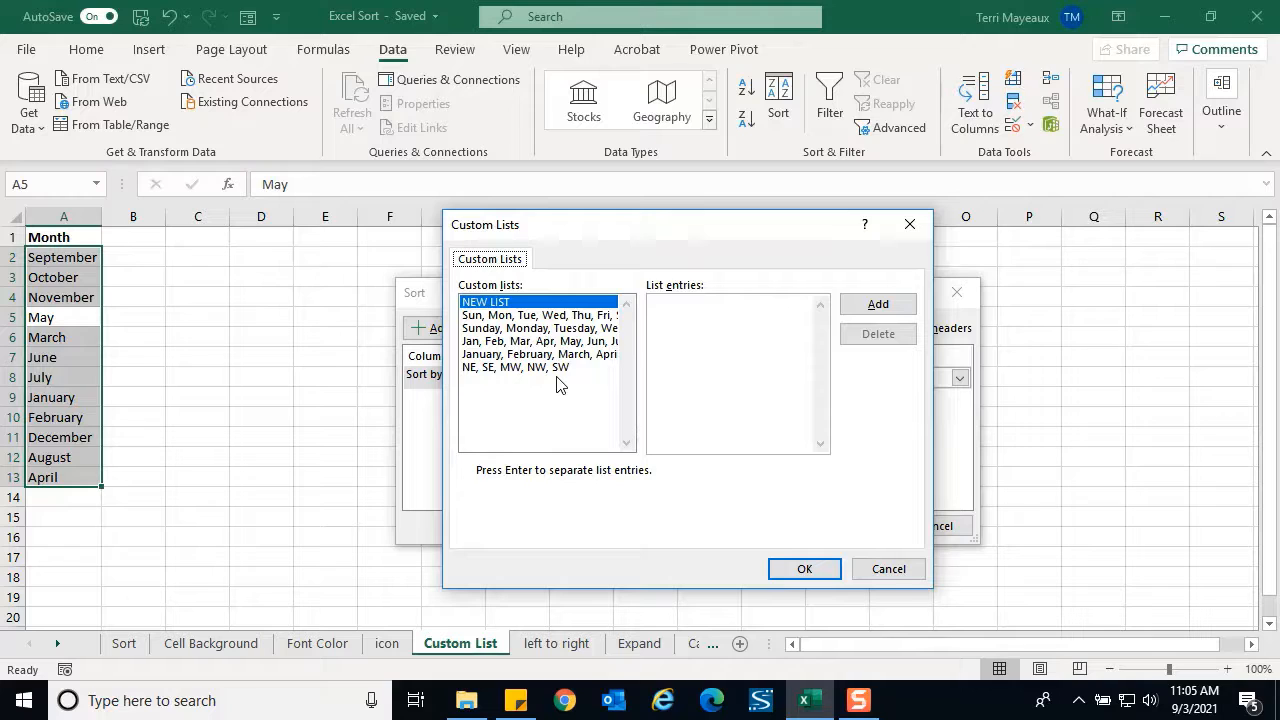
click(508, 356)
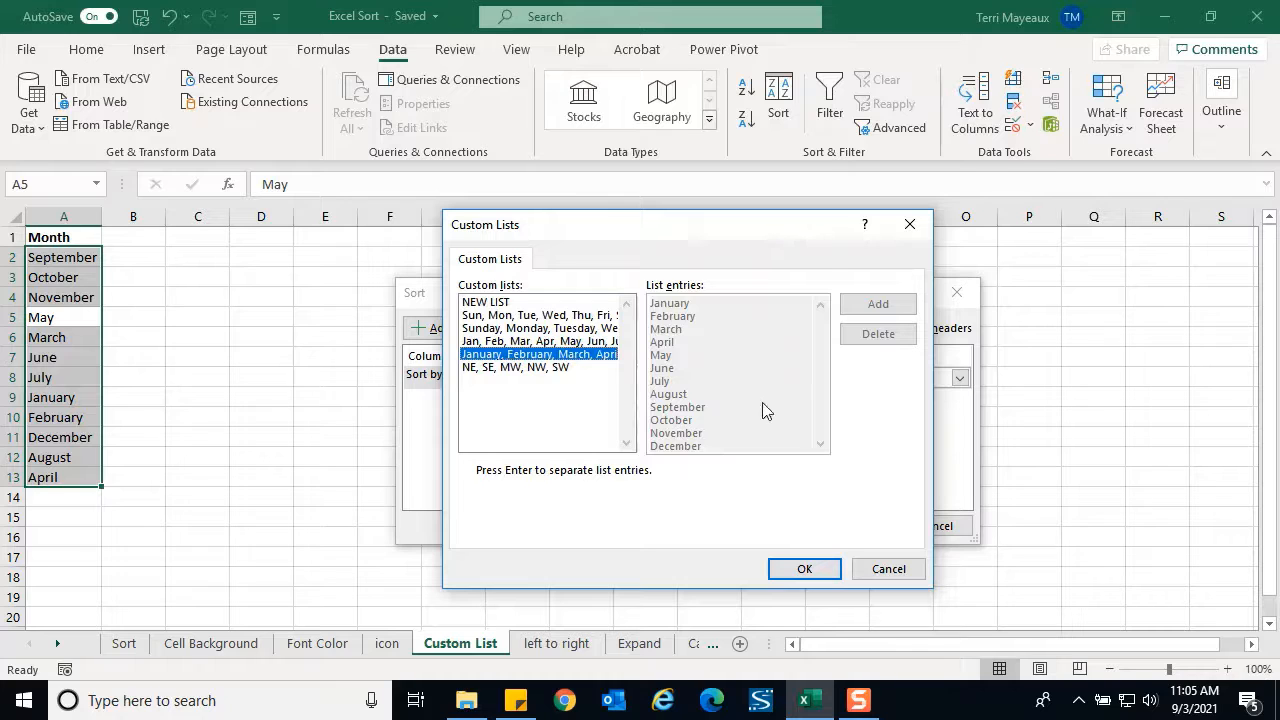
click(812, 570)
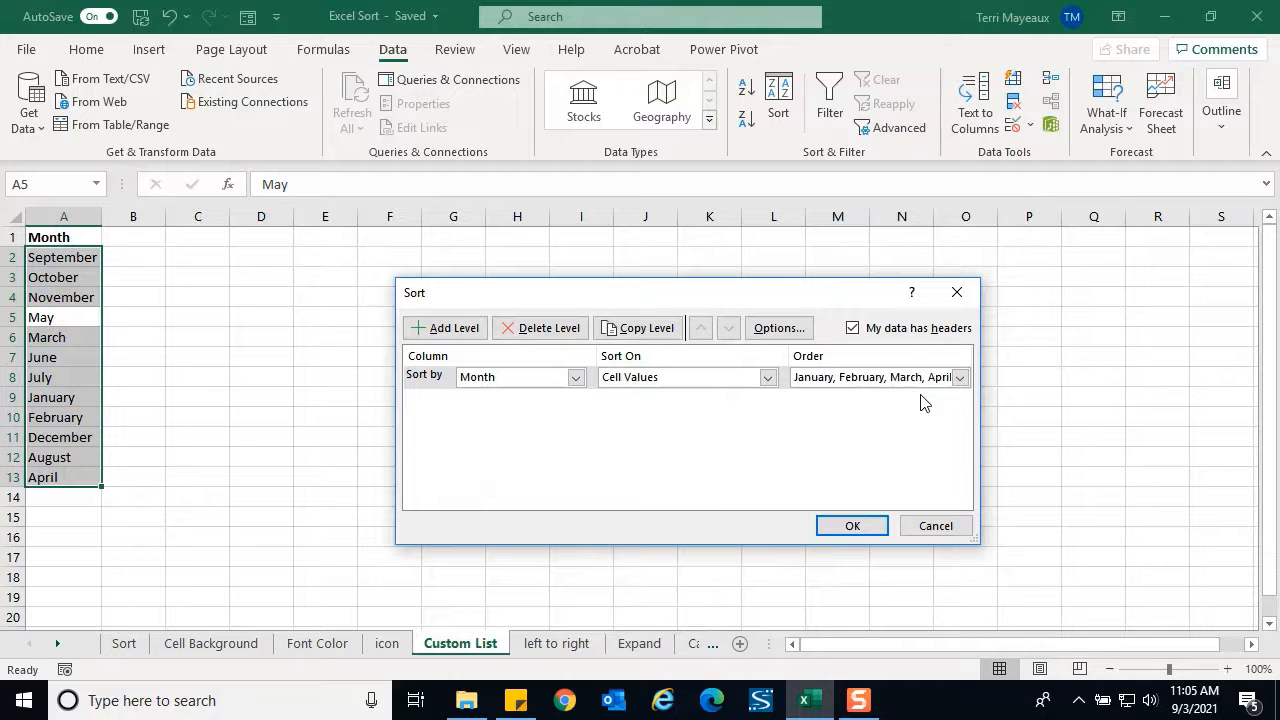
click(852, 527)
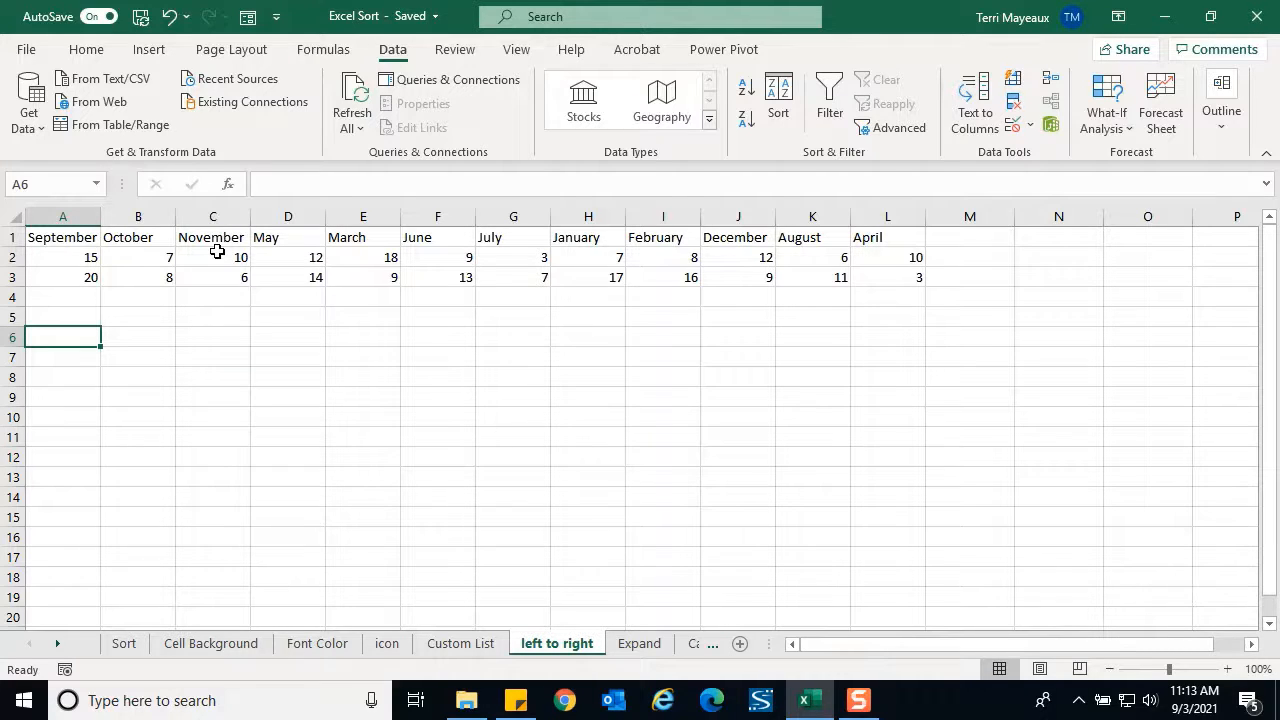
Step: Begin a custom sort of the month data on the left to right sheet with the orientation set to Sort left to right
click(80, 258)
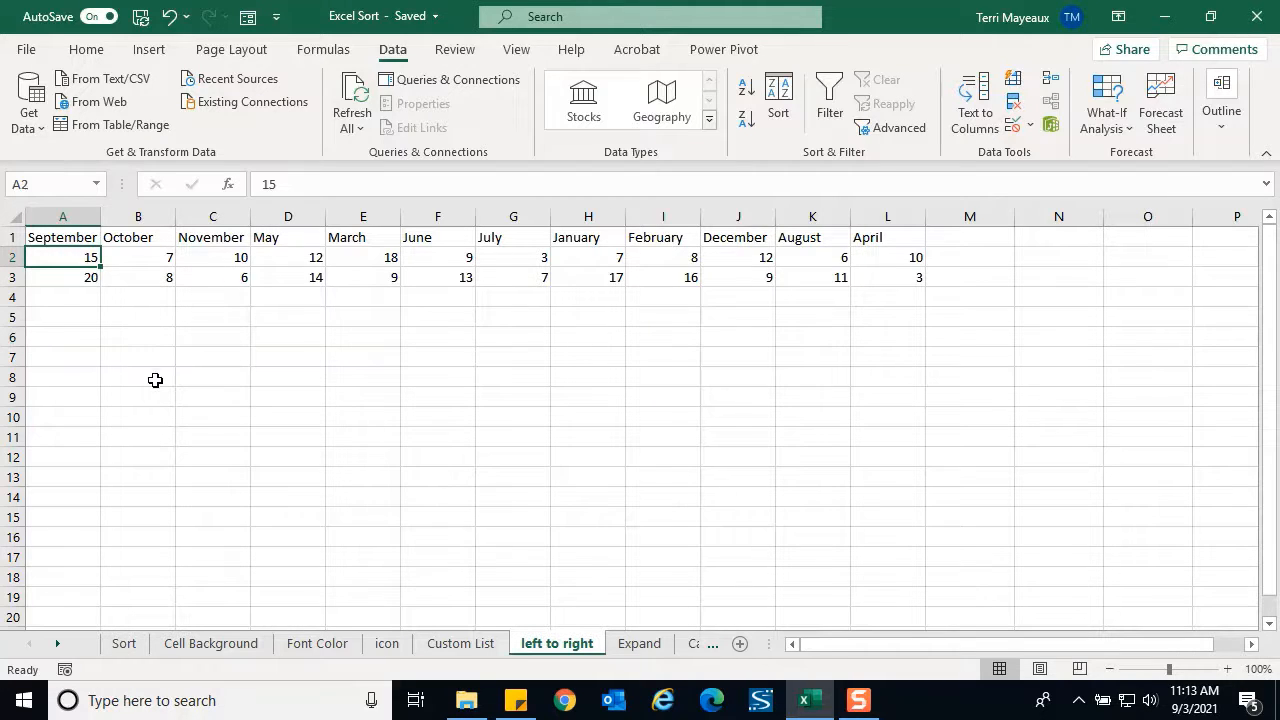
click(779, 99)
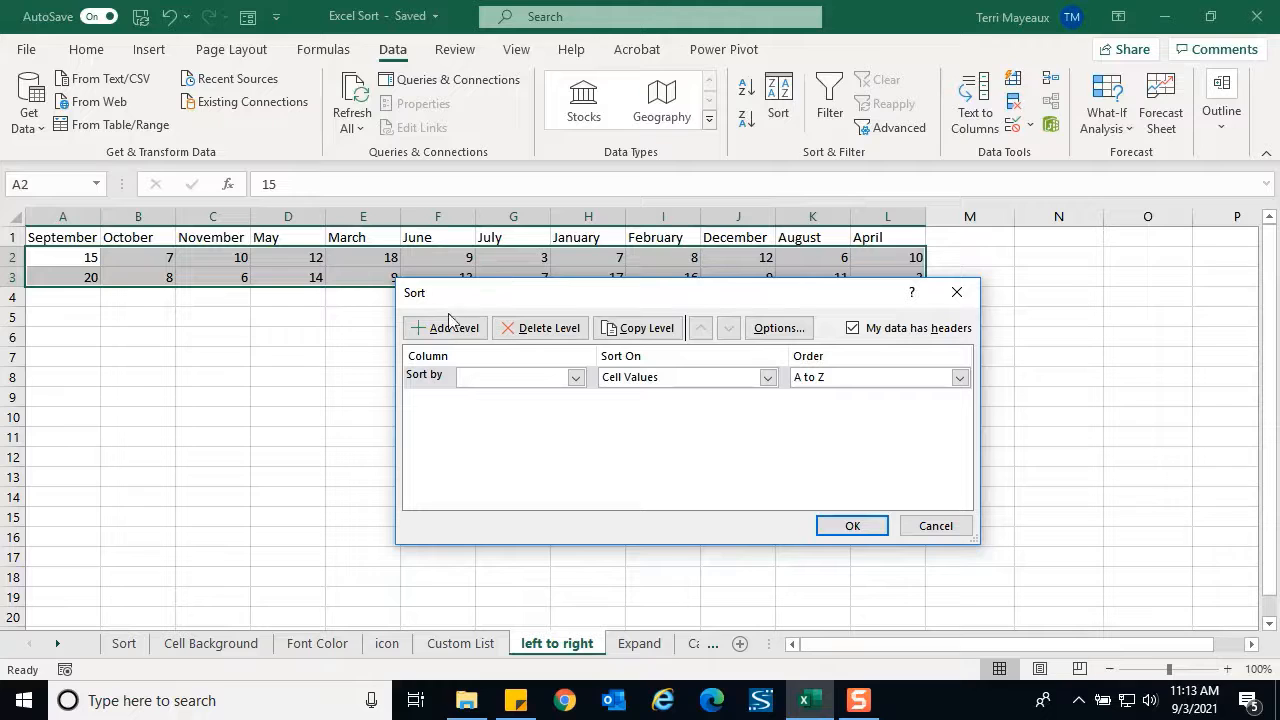
click(797, 334)
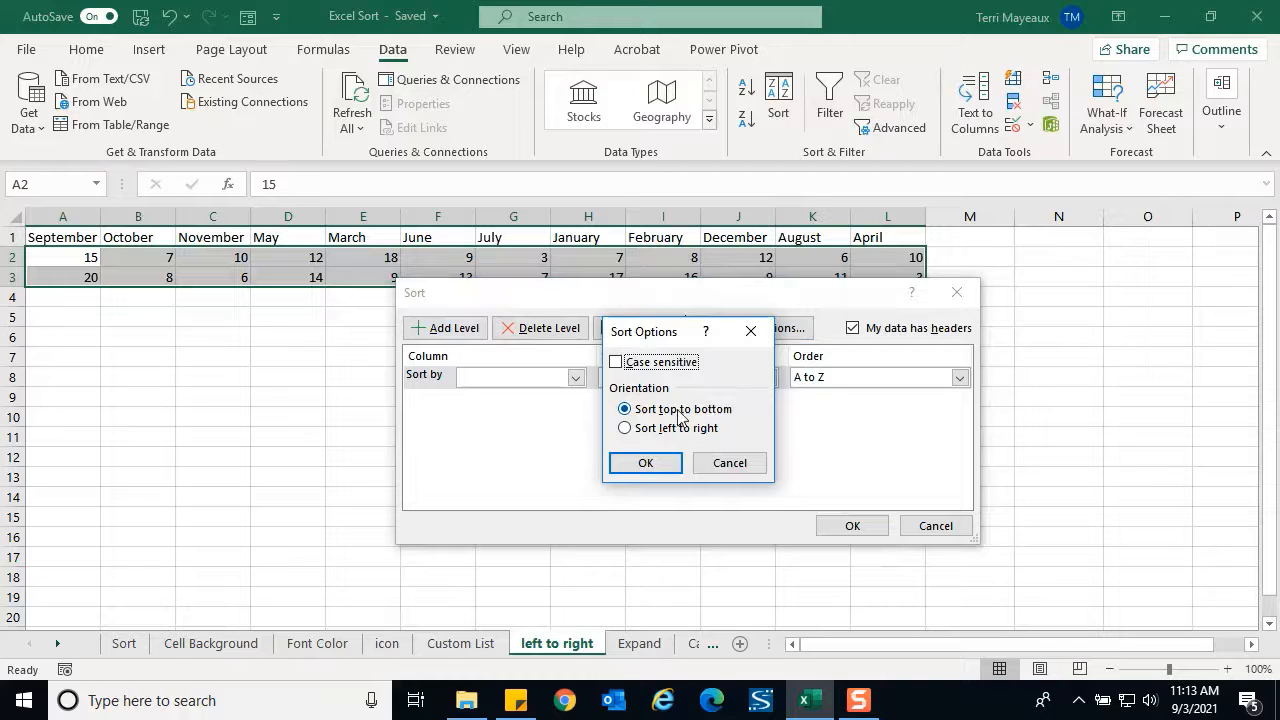
click(626, 428)
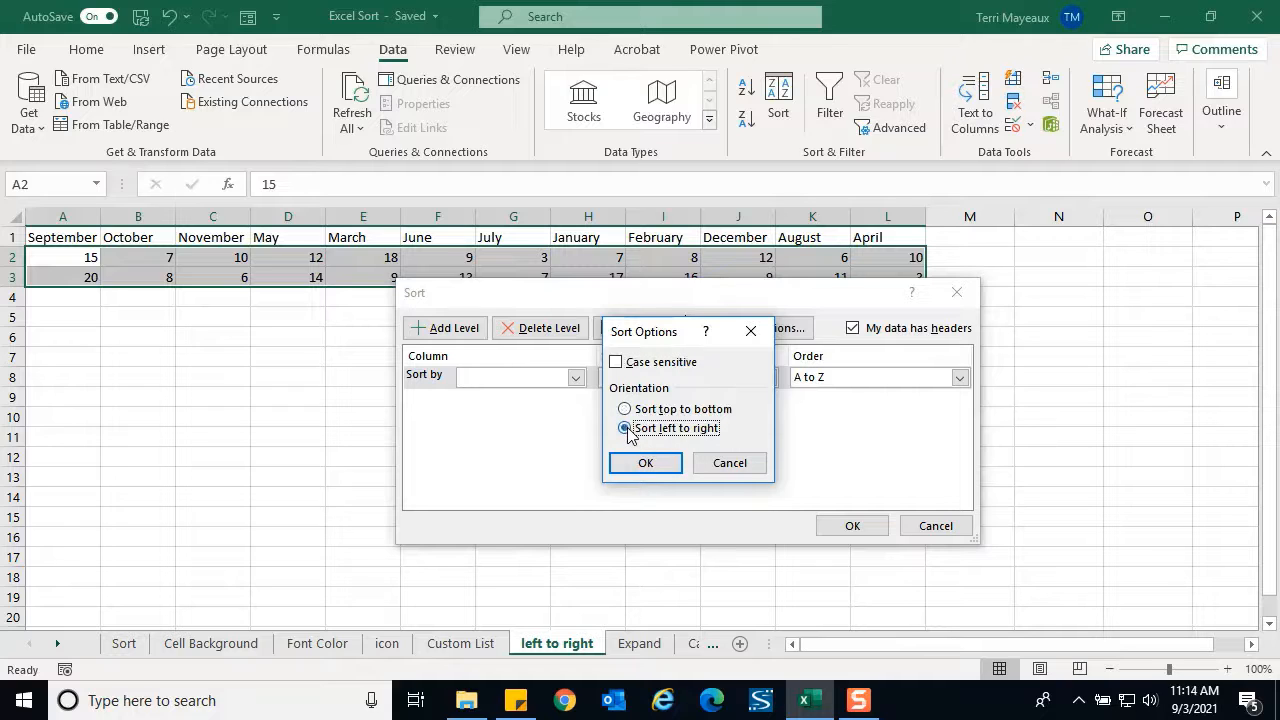
click(647, 463)
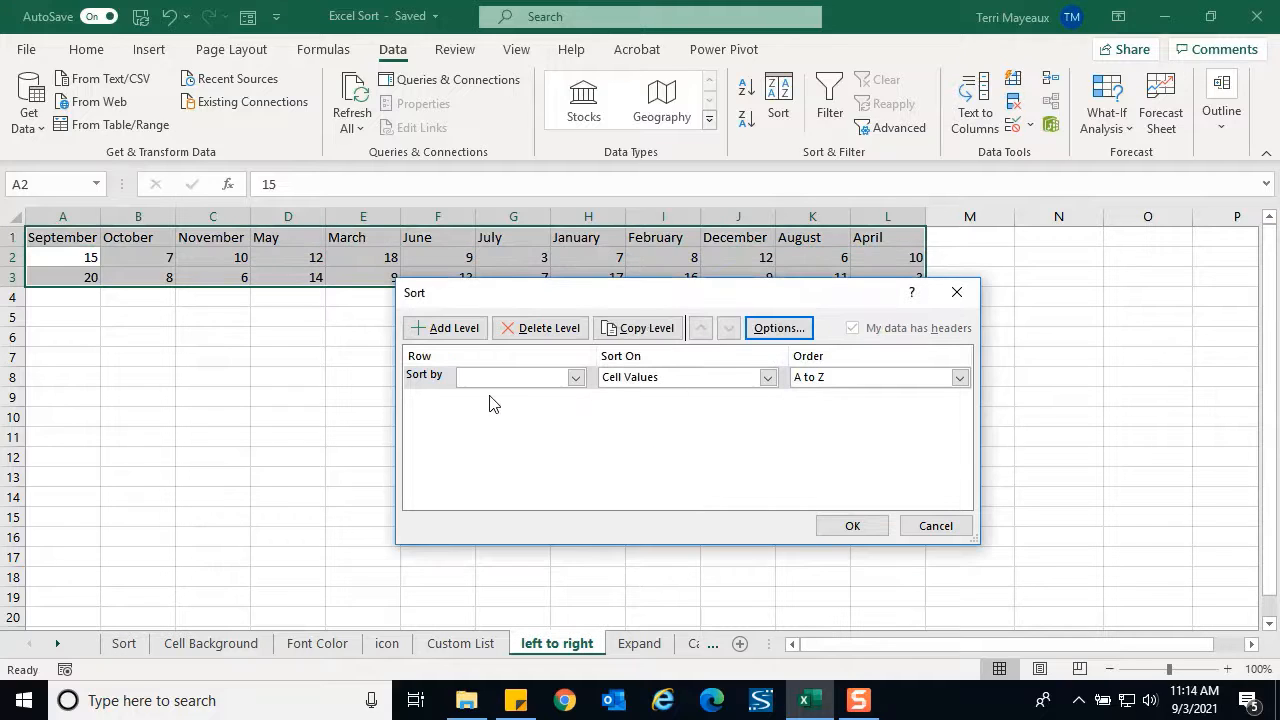
Step: Sort by Row 1 on cell values using the January, February, March, April custom list order and apply the sort
click(575, 380)
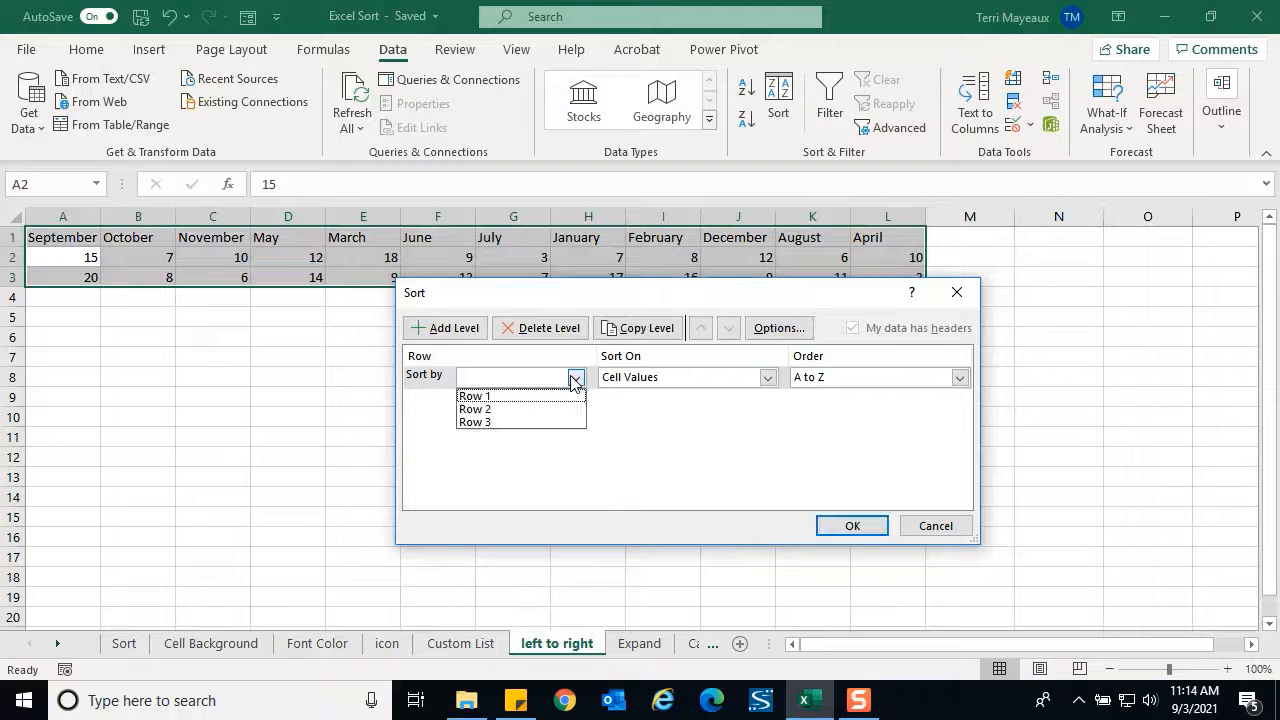
click(519, 397)
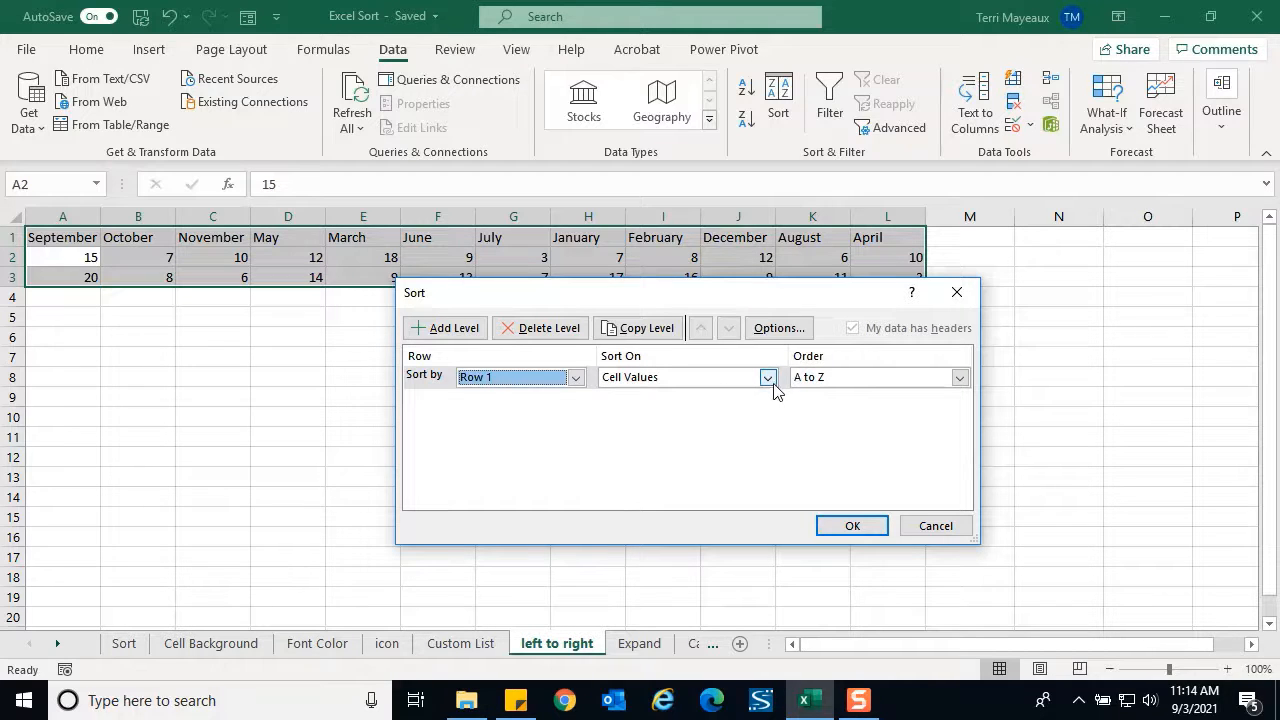
click(959, 379)
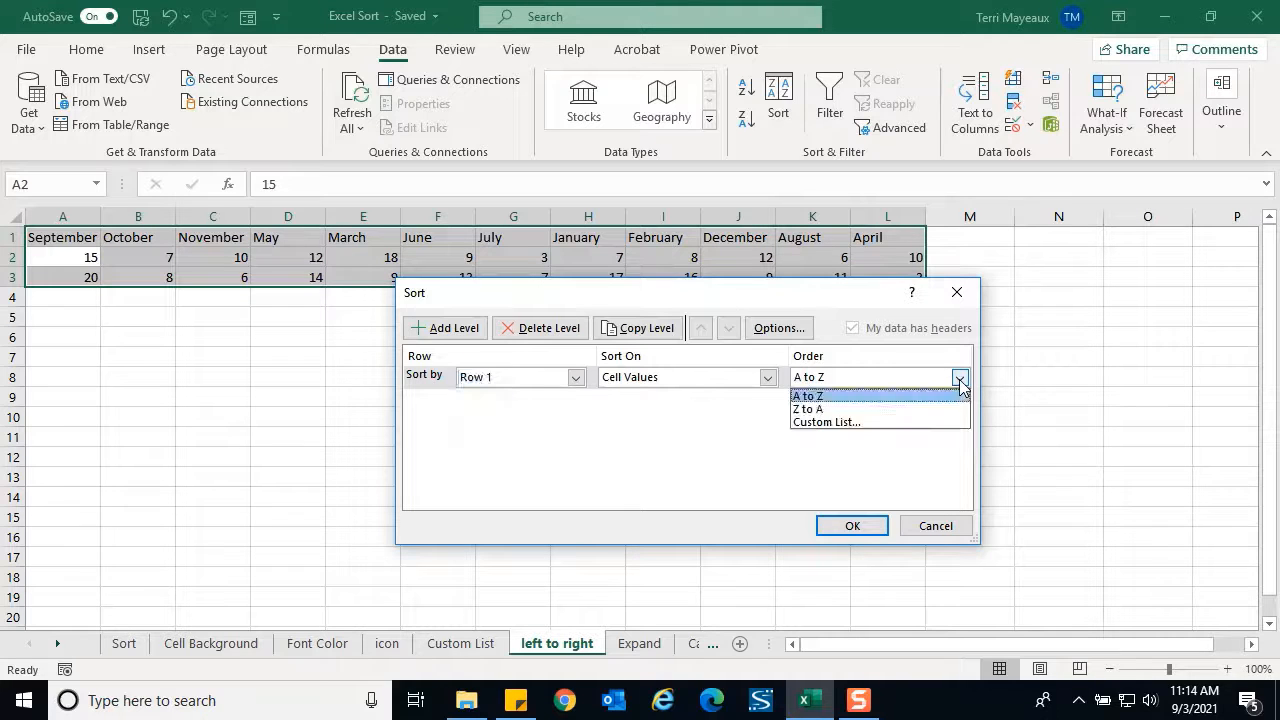
click(843, 424)
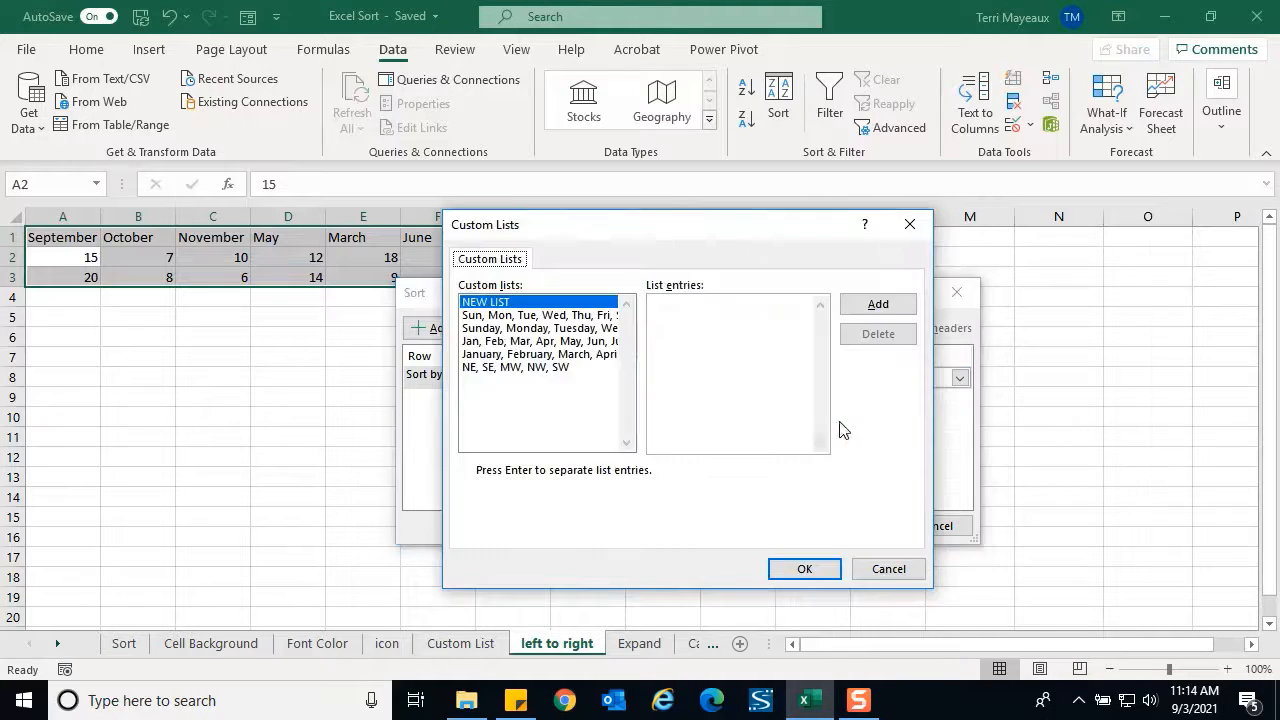
click(516, 355)
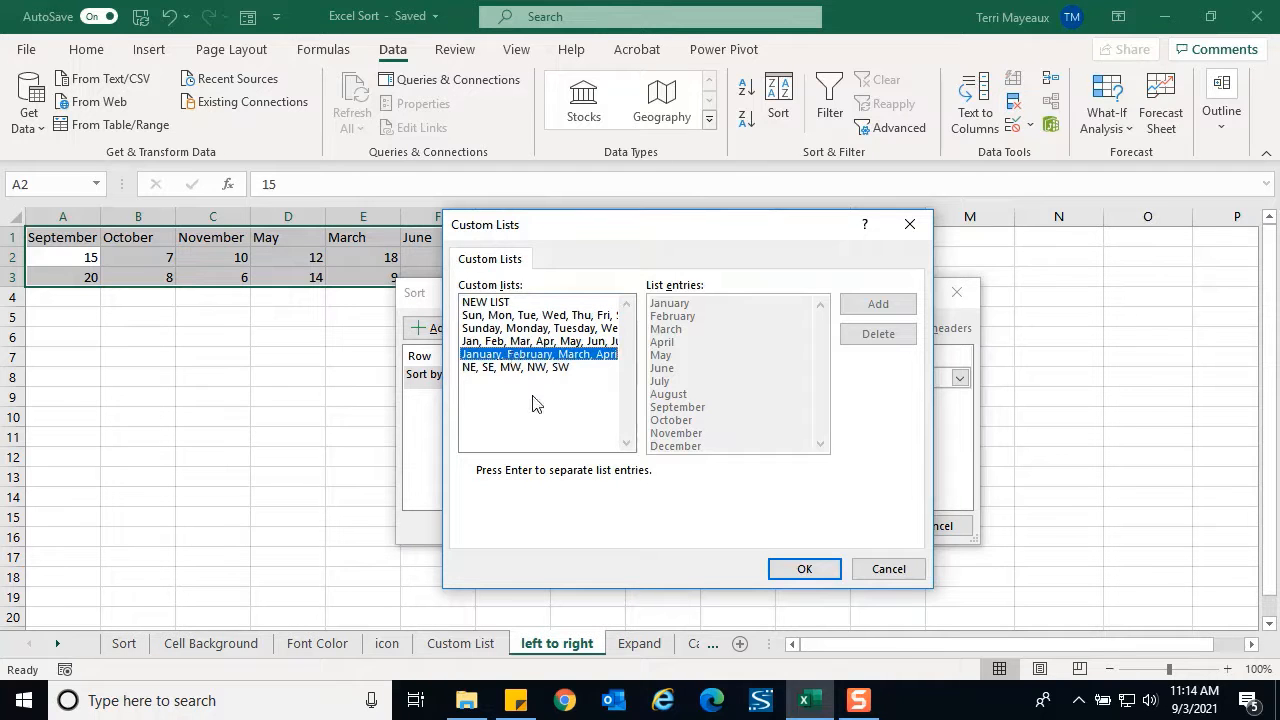
click(810, 568)
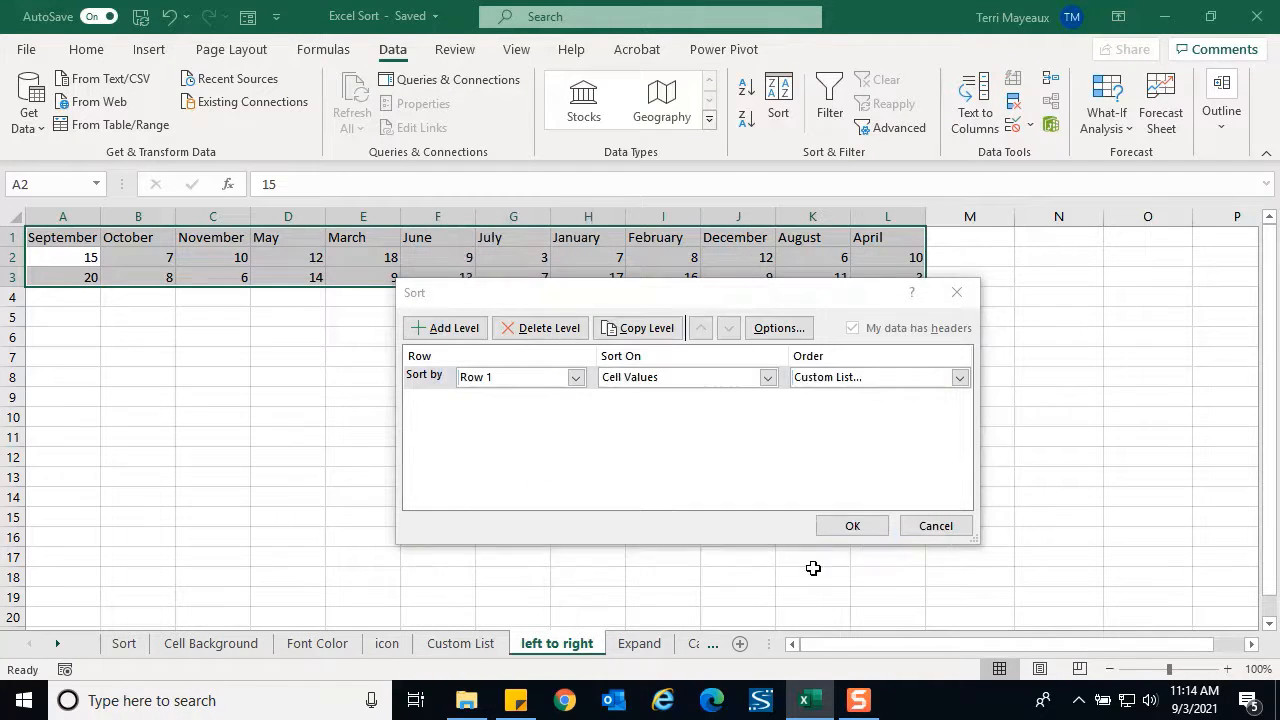
click(852, 526)
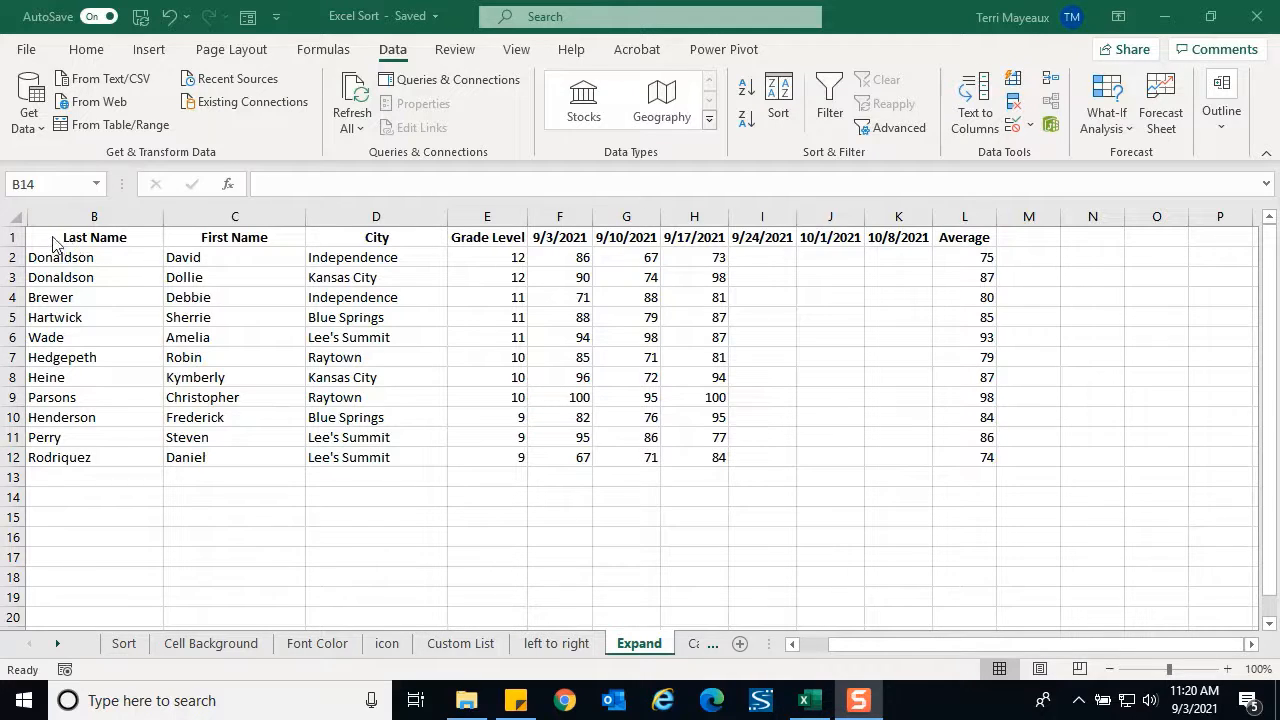
drag(52, 237, 970, 457)
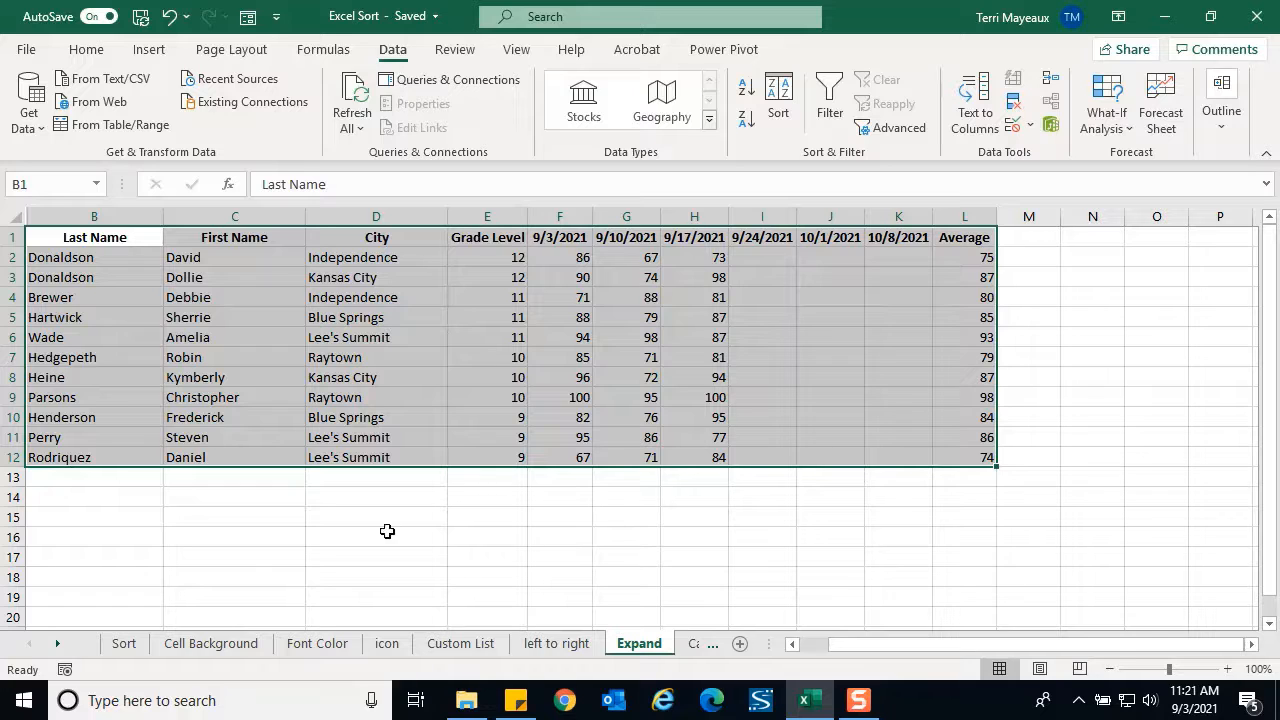
click(185, 500)
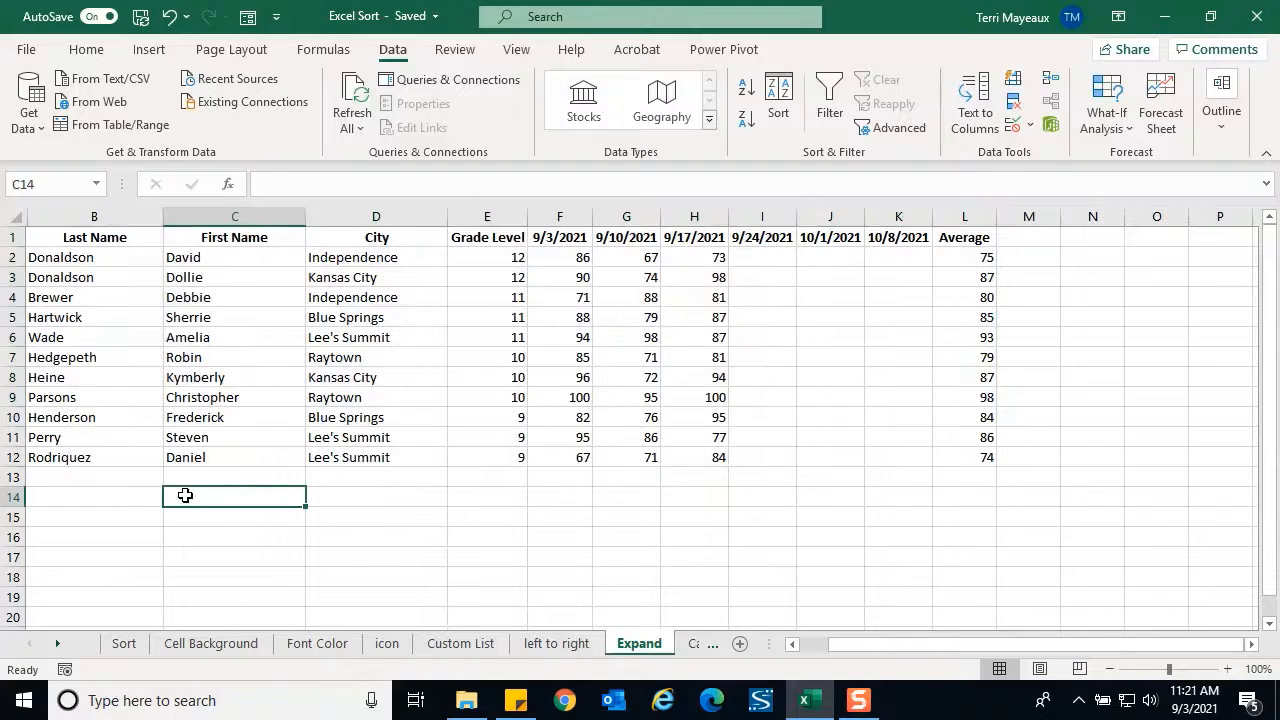
click(148, 494)
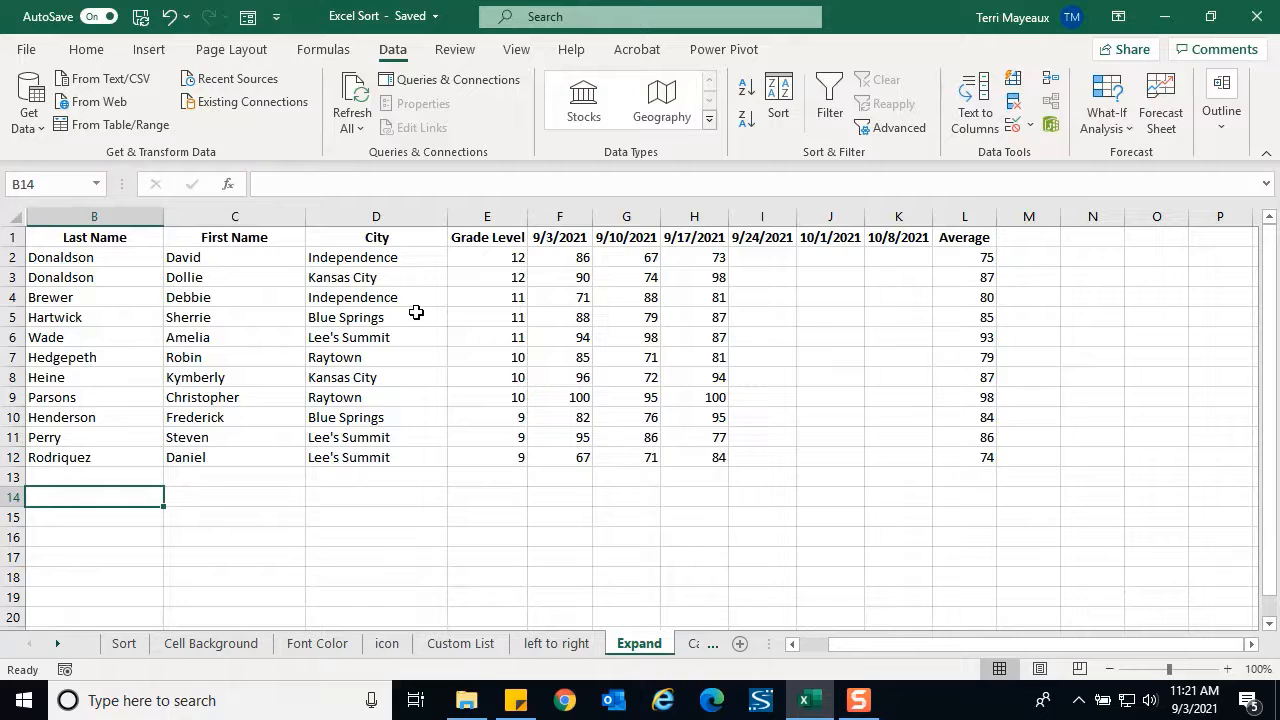
Step: Sort only the City column A to Z on the Expand sheet, continuing with the current selection
click(383, 217)
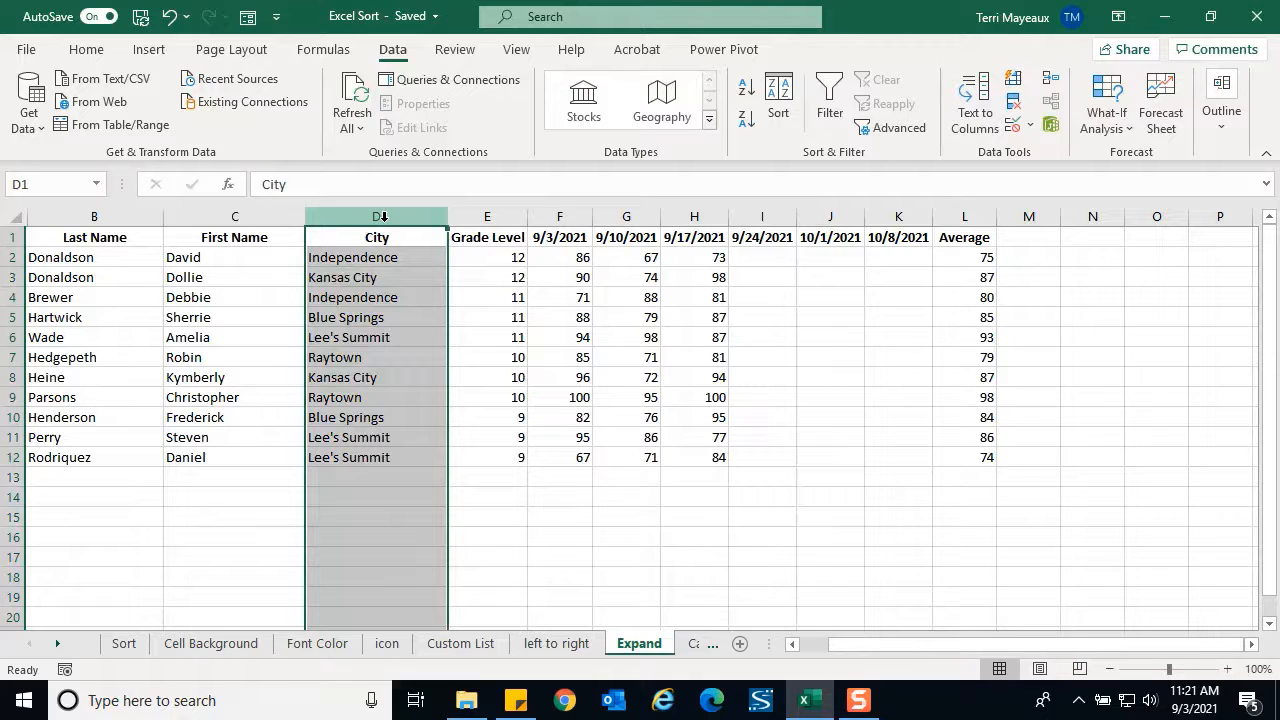
click(90, 51)
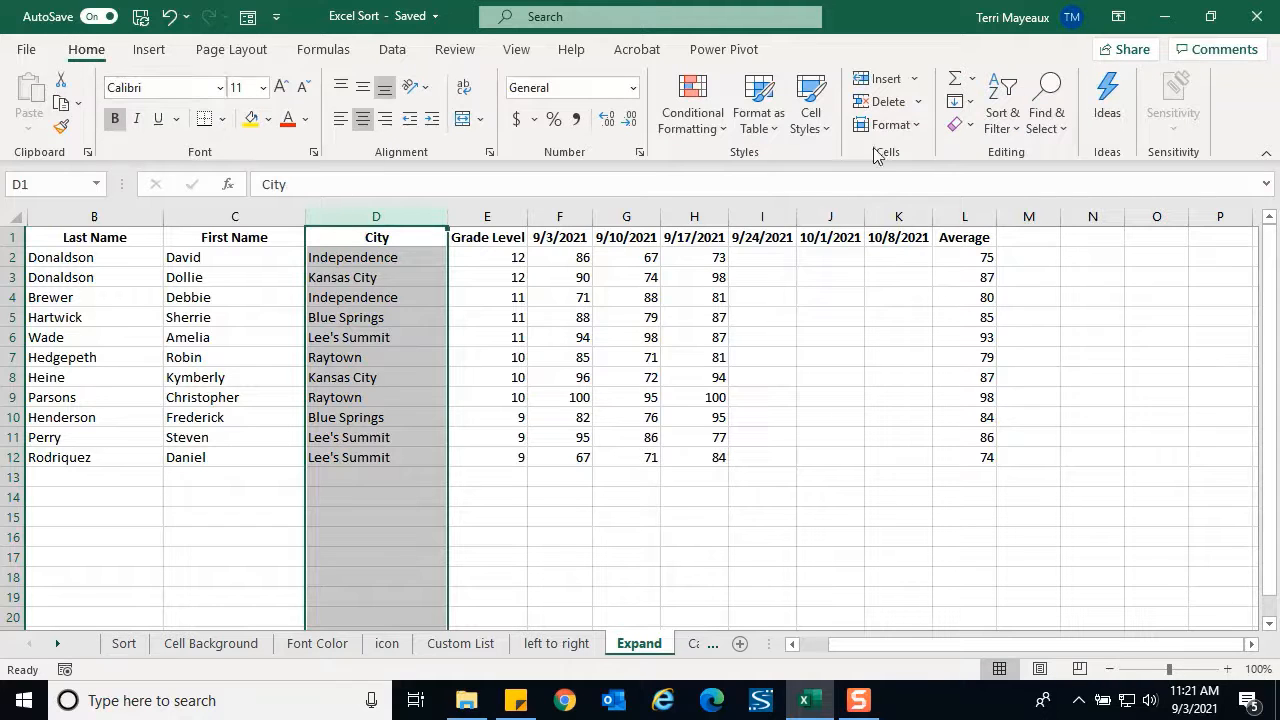
click(1004, 122)
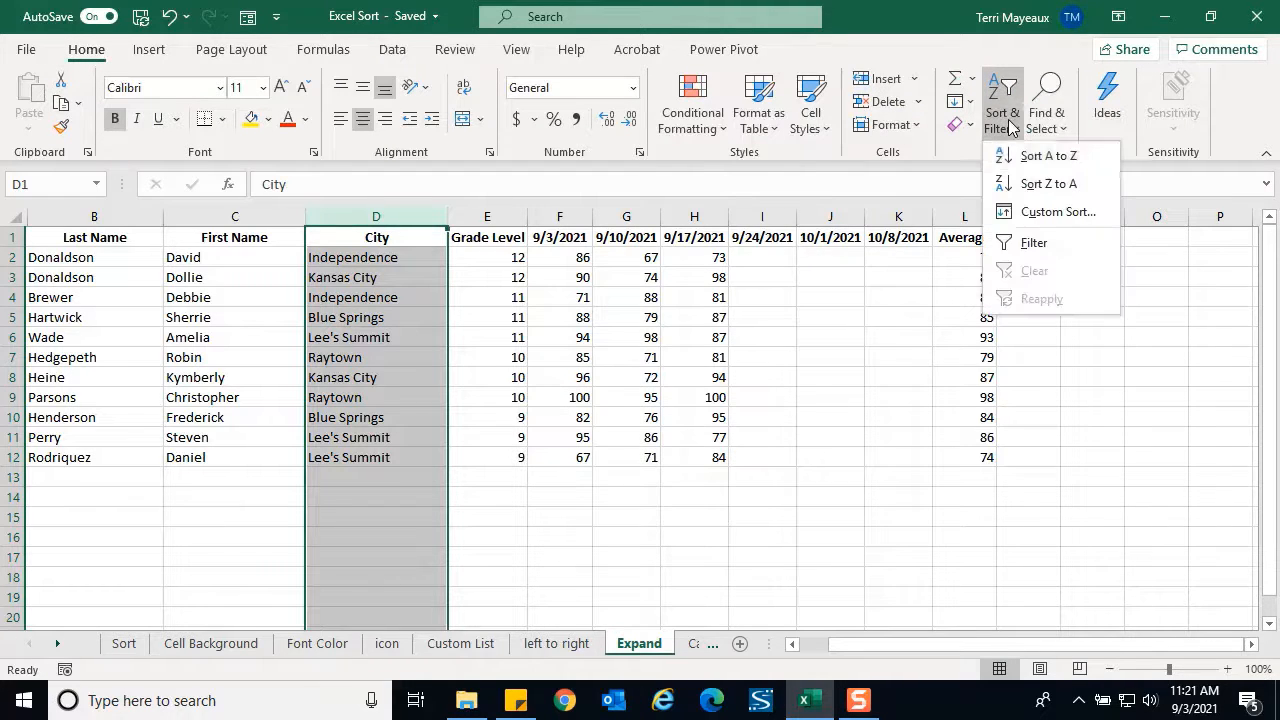
click(1040, 157)
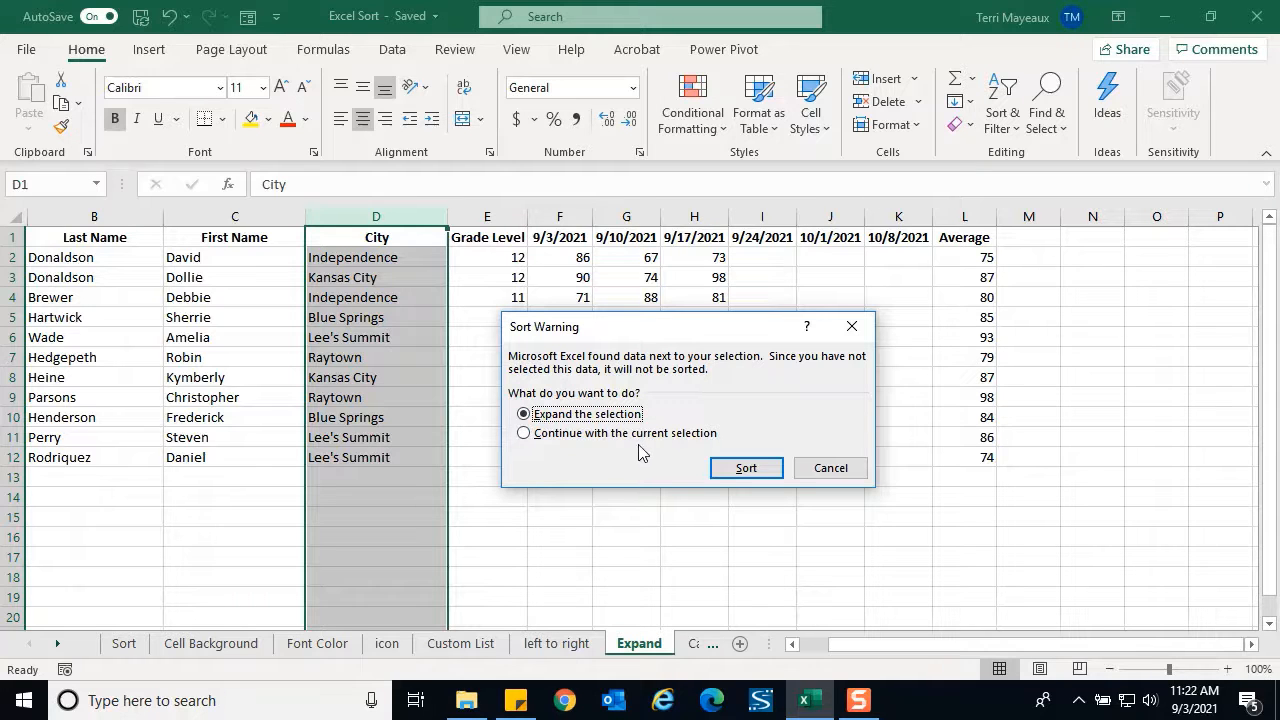
click(524, 434)
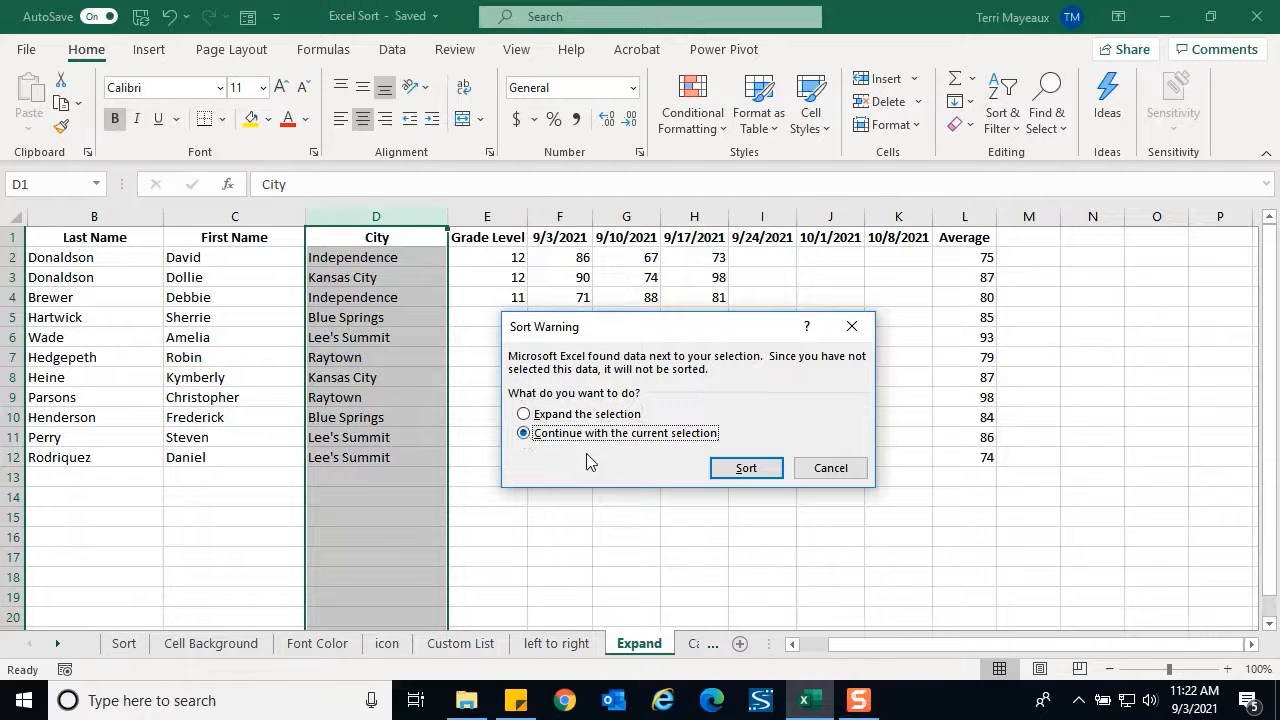
click(748, 468)
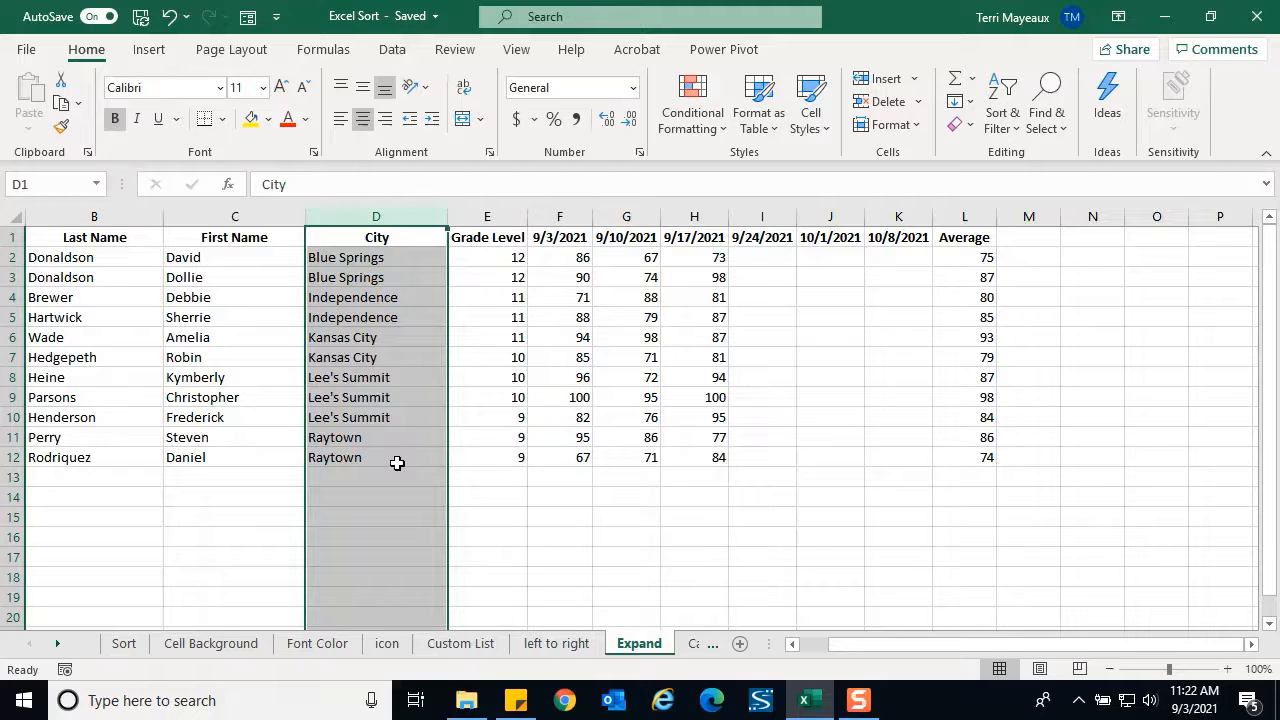
Step: Undo the City-only sort and select a single cell in the City column
click(172, 17)
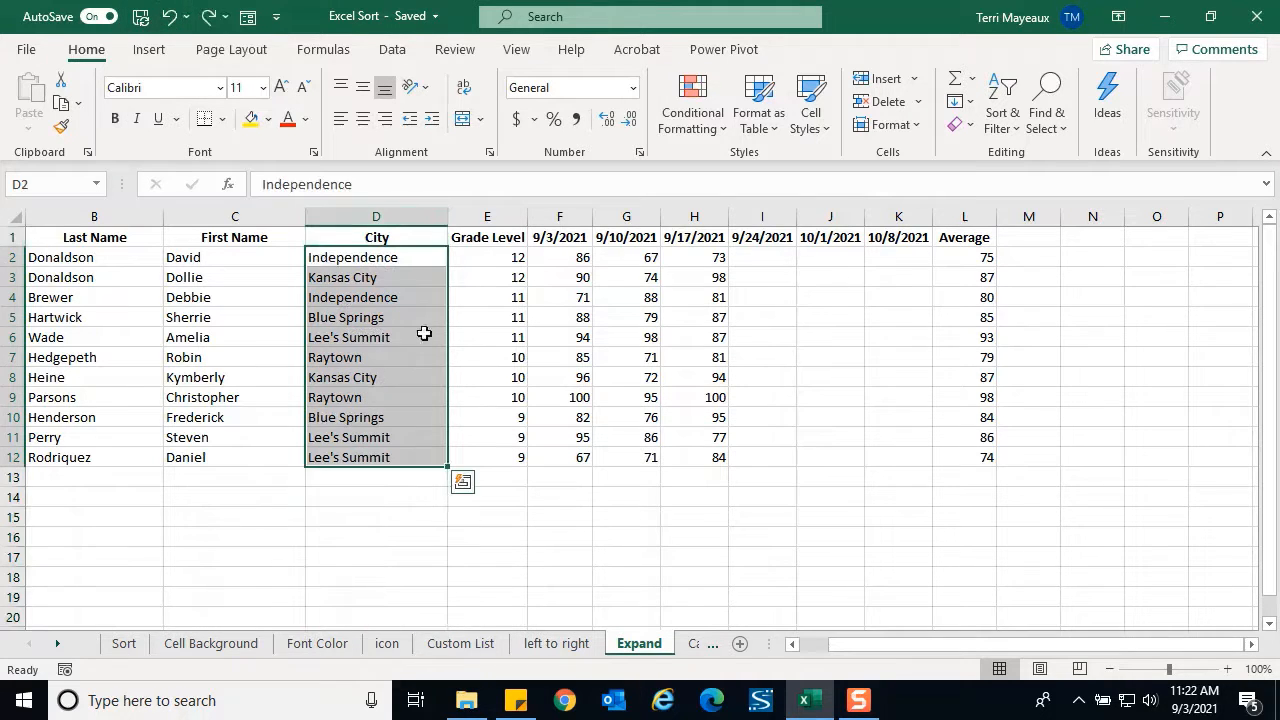
click(403, 375)
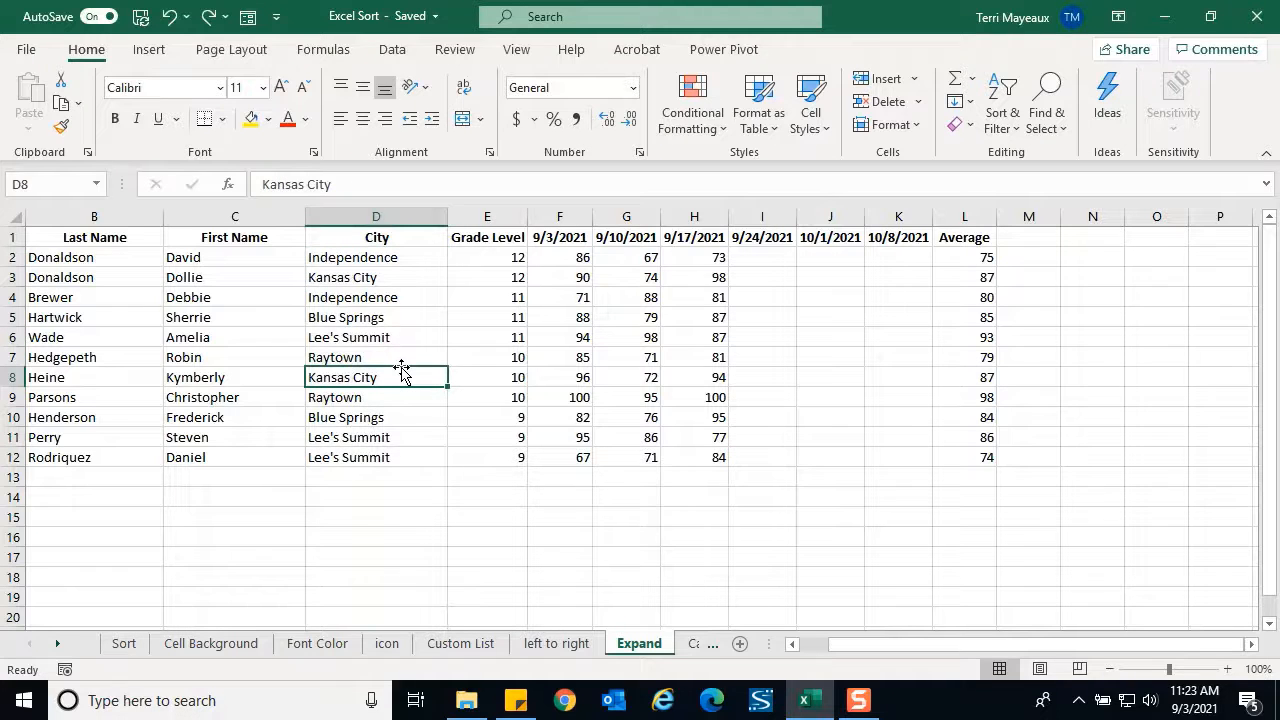